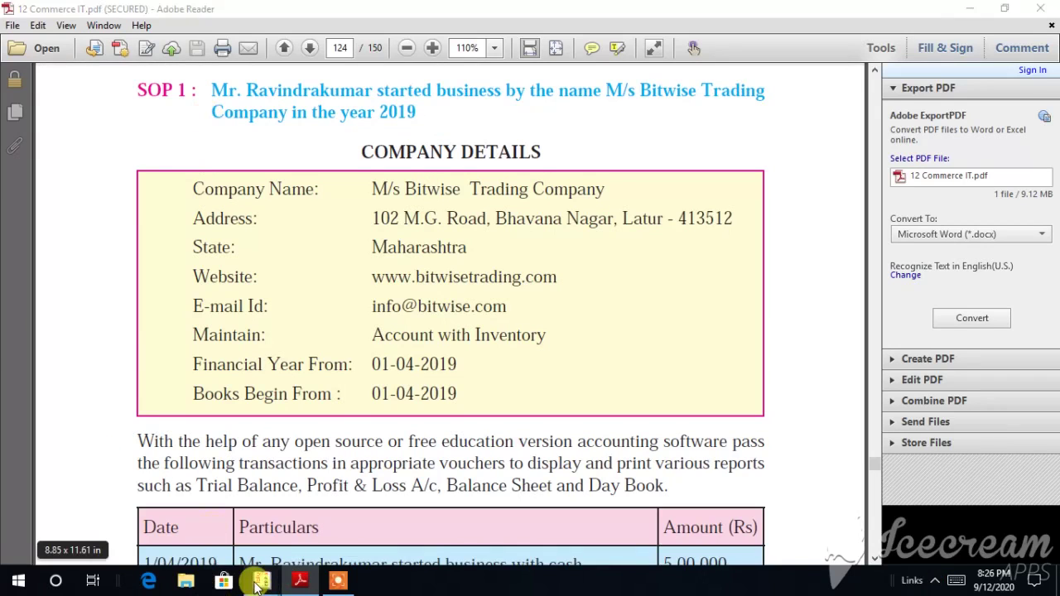
Step: Switch from the Adobe Reader company-details PDF to Tally's Company Creation screen
{"action": "mouse_move", "coordinate": [260, 584]}
{"action": "left_click", "coordinate": [333, 527]}
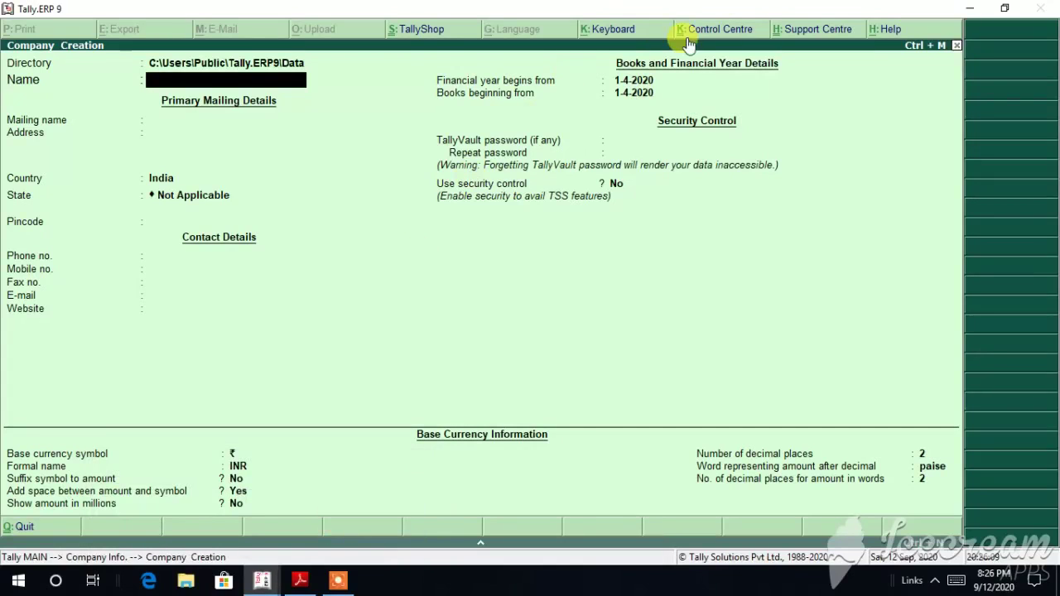
Step: Enter 'M/s Bitwise COmpany' as the company Name, checking it against the PDF
{"action": "left_click", "coordinate": [300, 583]}
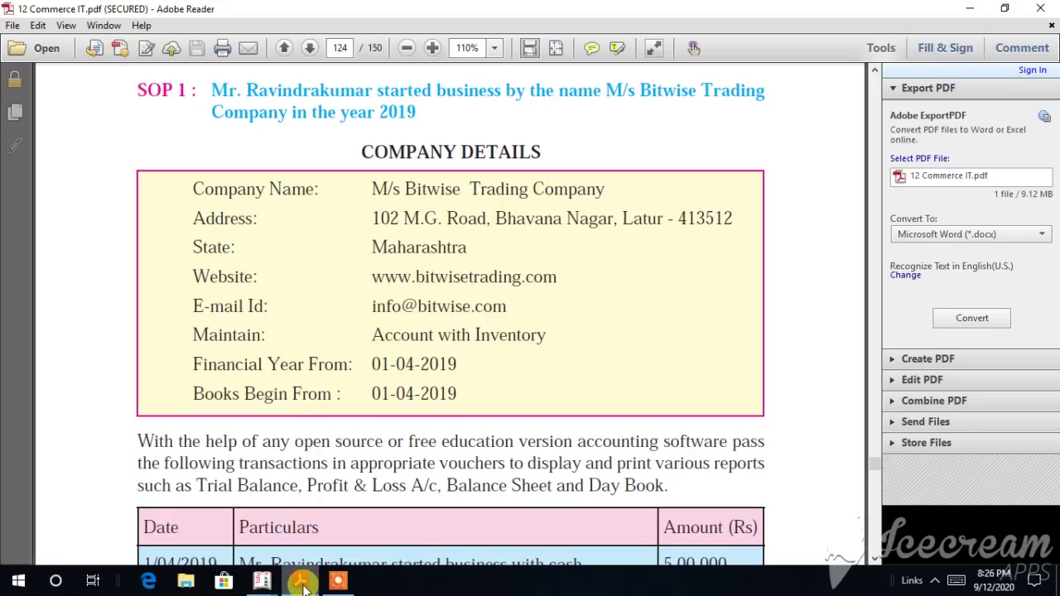
{"action": "mouse_move", "coordinate": [258, 583]}
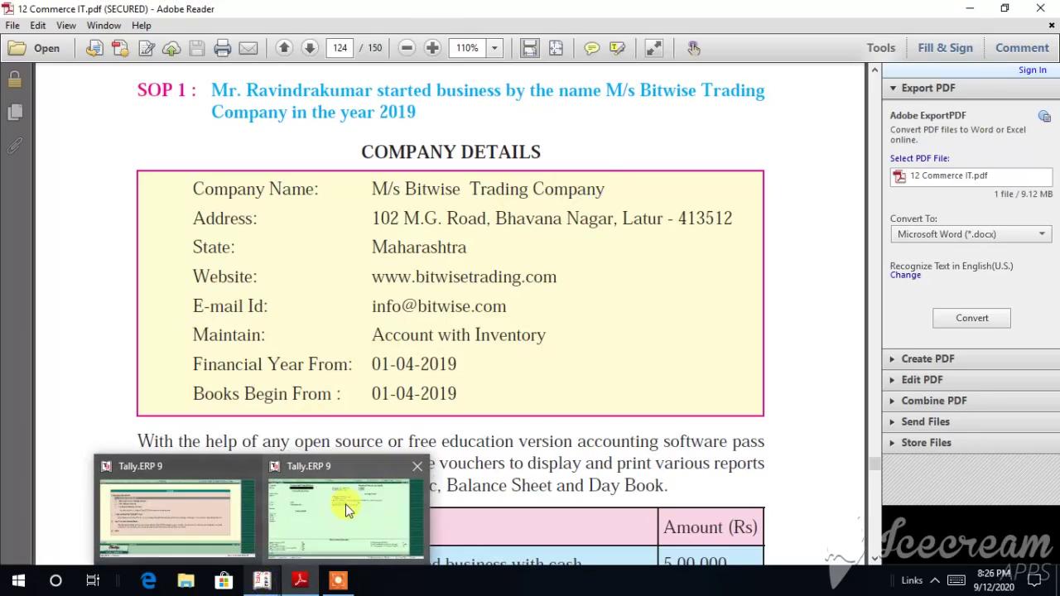
{"action": "left_click", "coordinate": [346, 504]}
{"action": "type", "text": "M/s"}
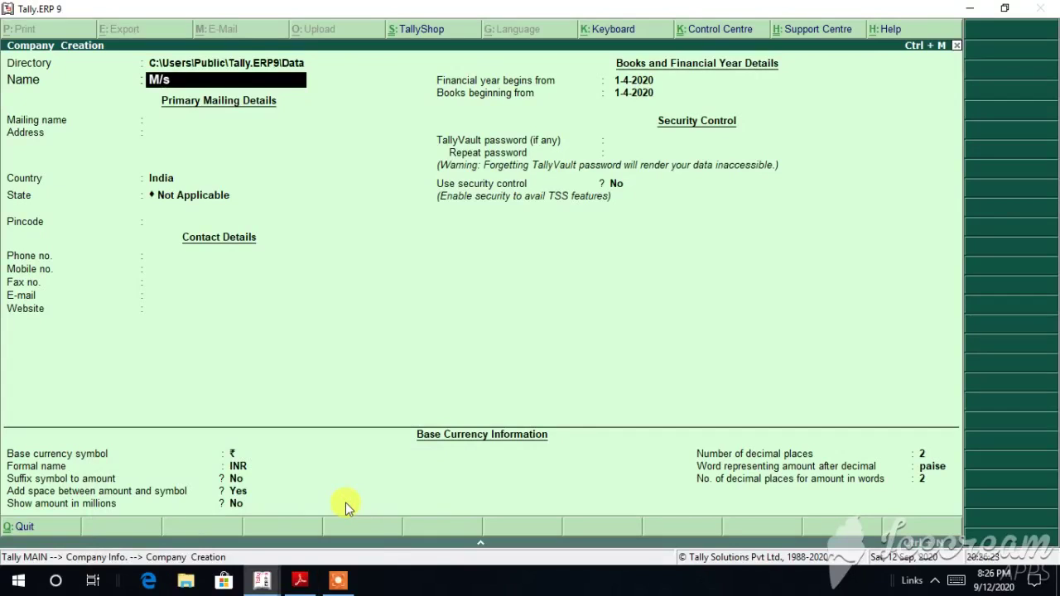
{"action": "type", "text": " Bitwise COmpany"}
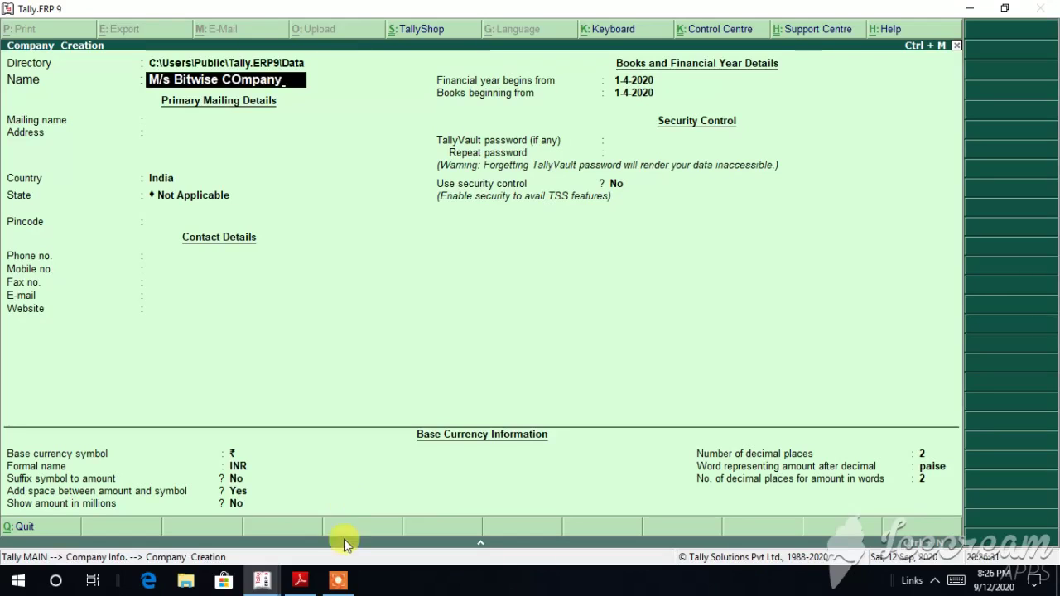
{"action": "mouse_move", "coordinate": [312, 587]}
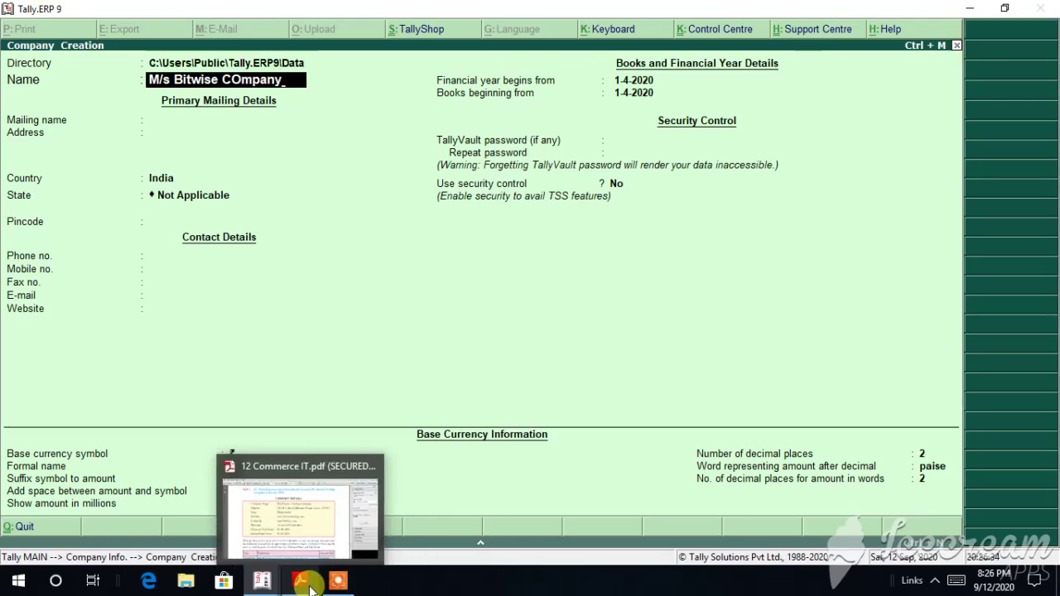
{"action": "left_click", "coordinate": [320, 525]}
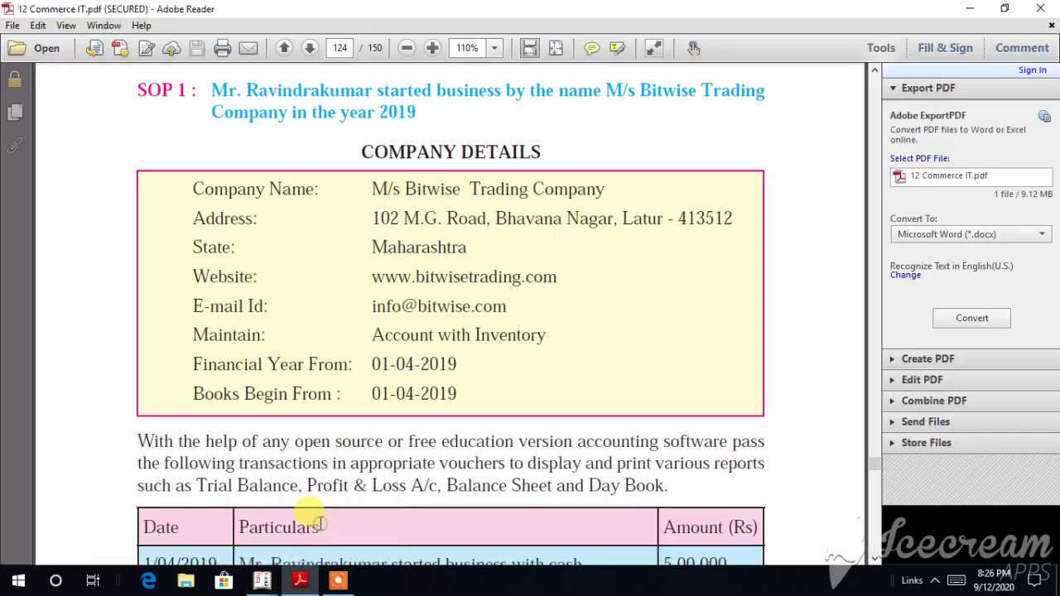
{"action": "left_click", "coordinate": [303, 586]}
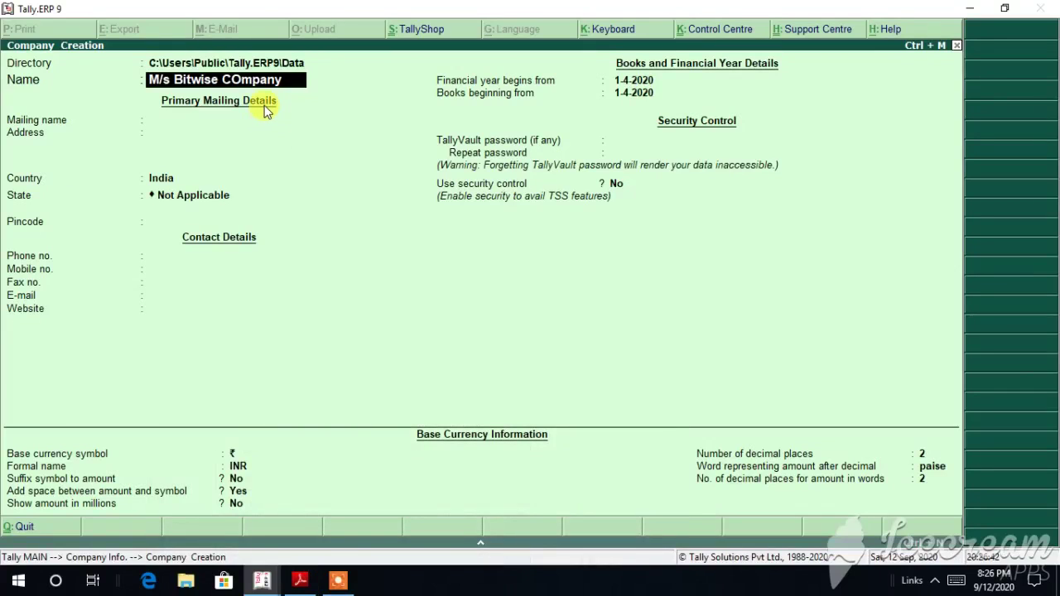
{"action": "key", "text": "Return"}
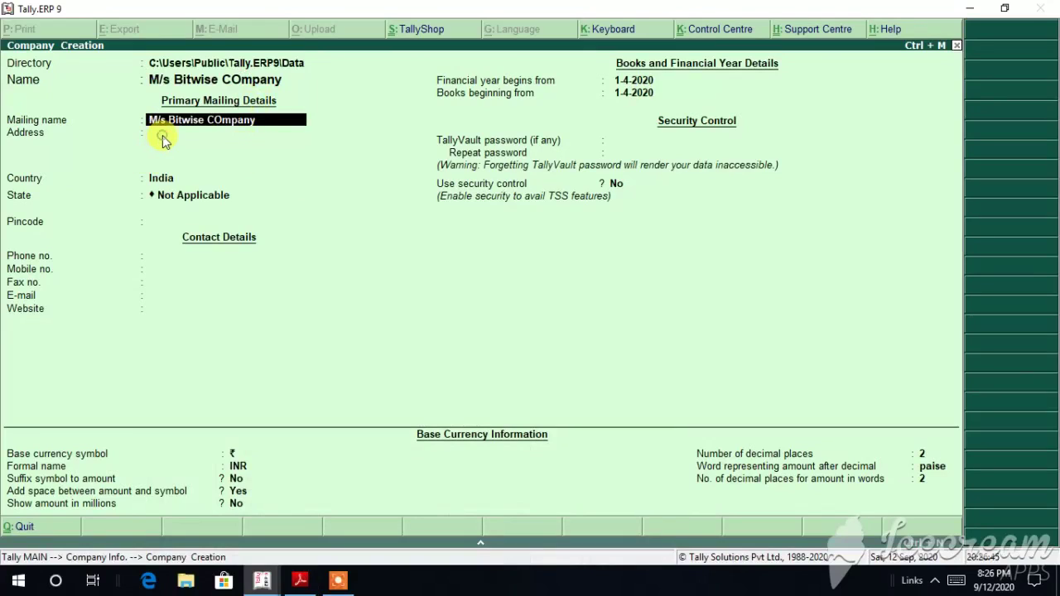
{"action": "key", "text": "Return"}
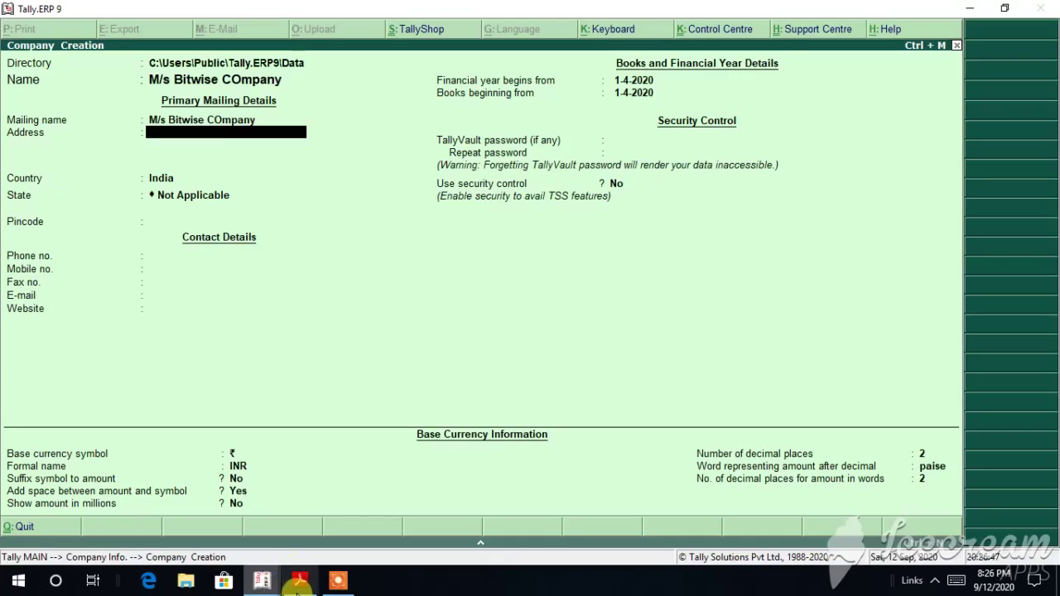
{"action": "left_click", "coordinate": [298, 583]}
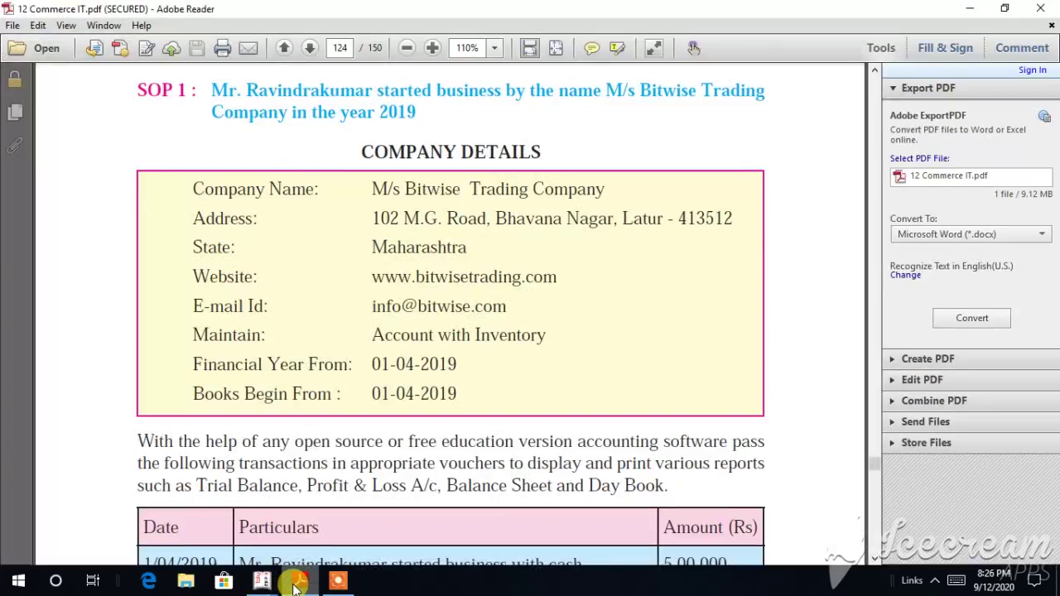
{"action": "left_click", "coordinate": [296, 583]}
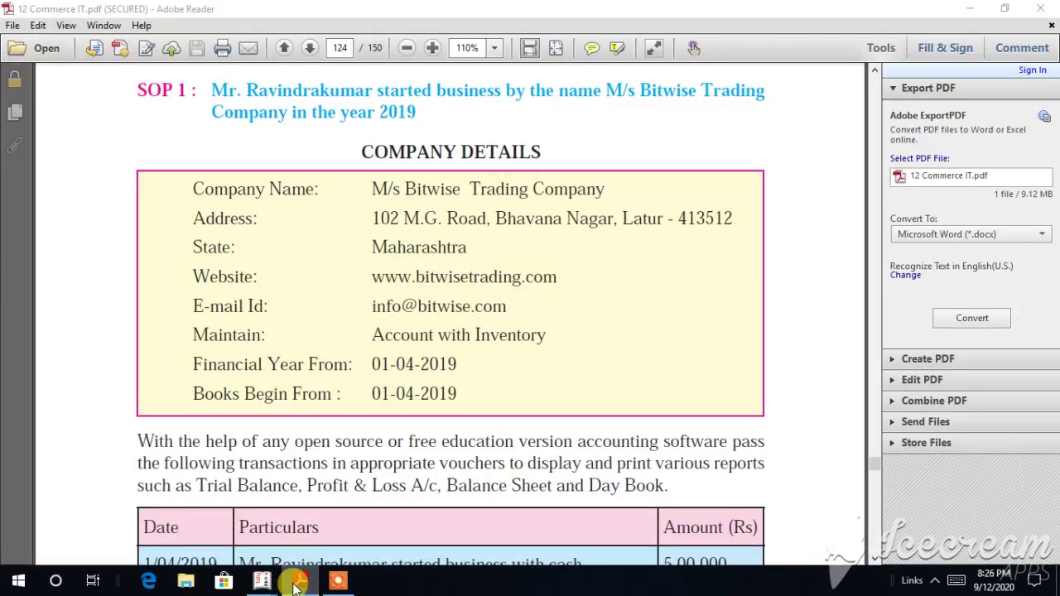
{"action": "type", "text": "02"}
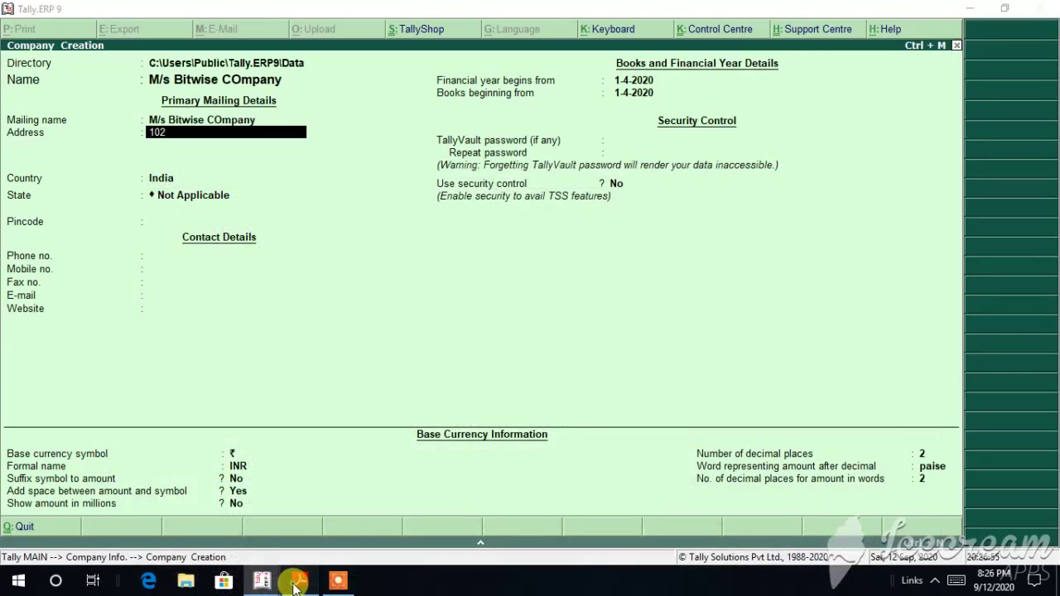
{"action": "left_click", "coordinate": [297, 582]}
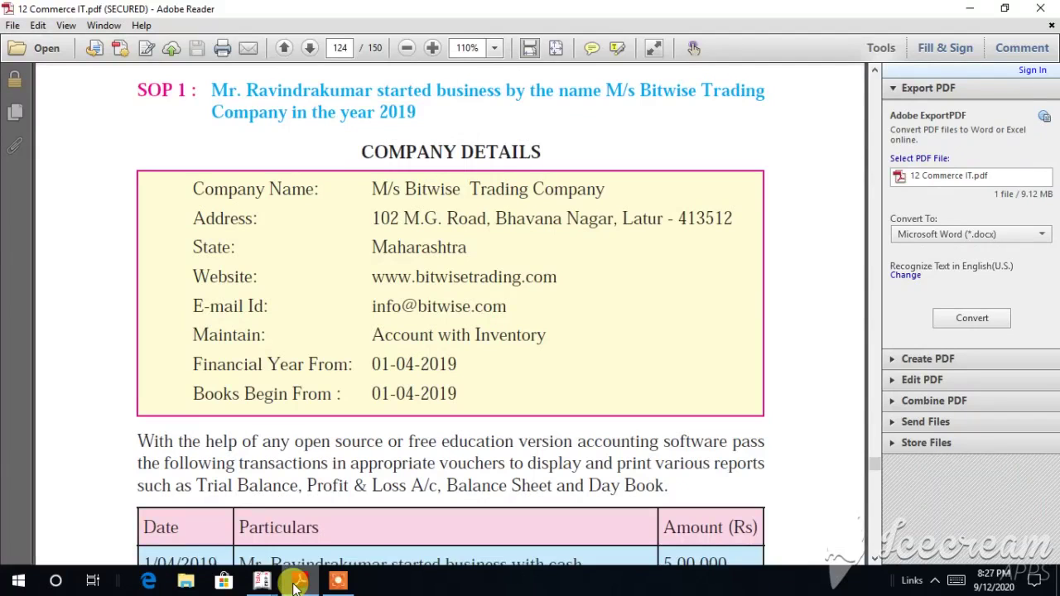
{"action": "left_click", "coordinate": [296, 584]}
{"action": "type", "text": "2"}
{"action": "left_click", "coordinate": [296, 583]}
{"action": "left_click", "coordinate": [296, 583]}
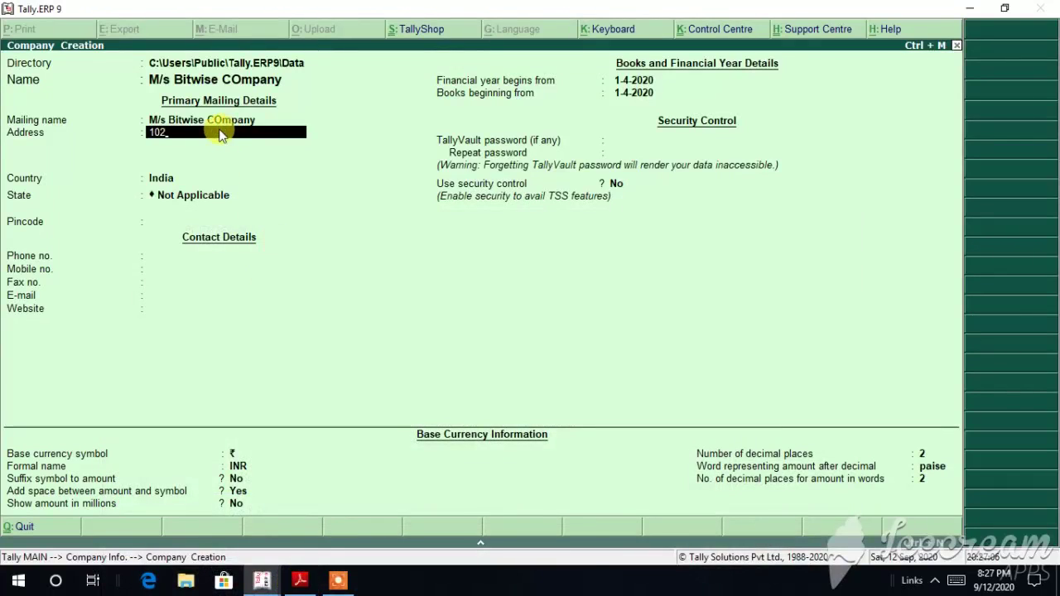
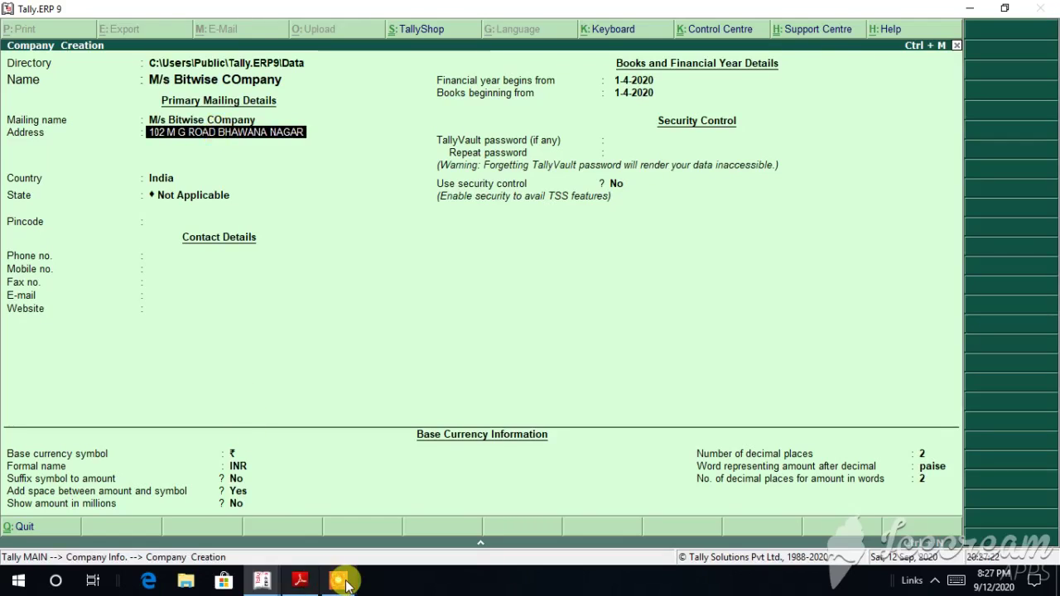
Step: Add the second address line 'Latur -413512' from the PDF and move on to Country
{"action": "left_click", "coordinate": [263, 580]}
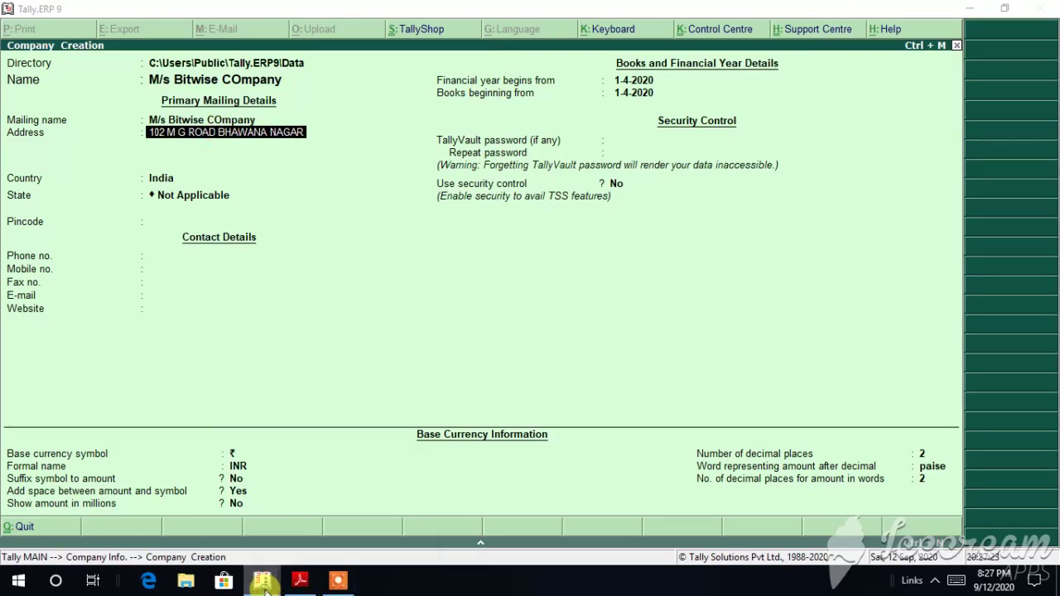
{"action": "left_click", "coordinate": [300, 580]}
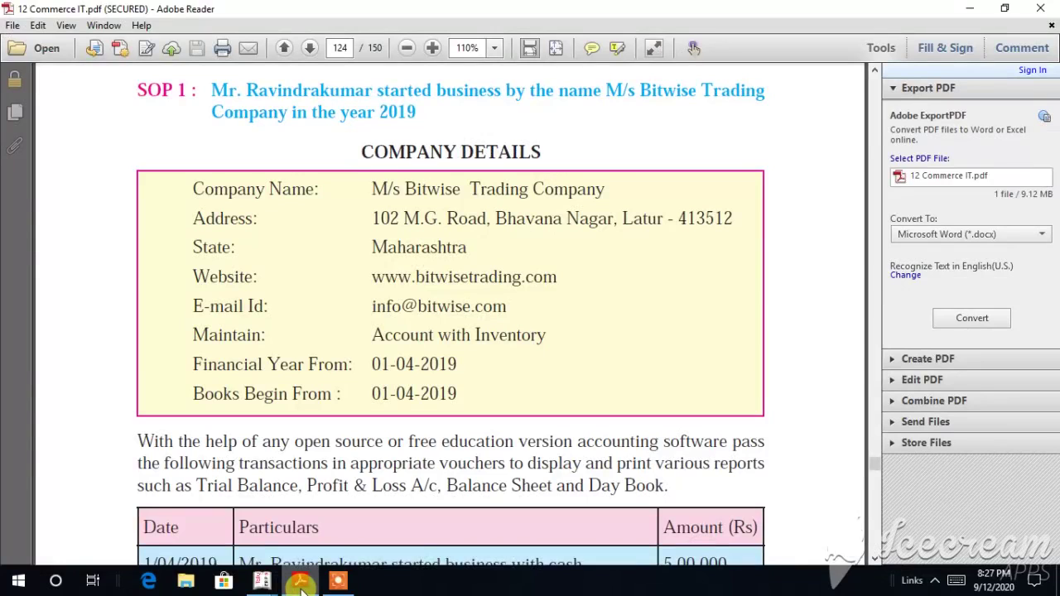
{"action": "left_click", "coordinate": [300, 581]}
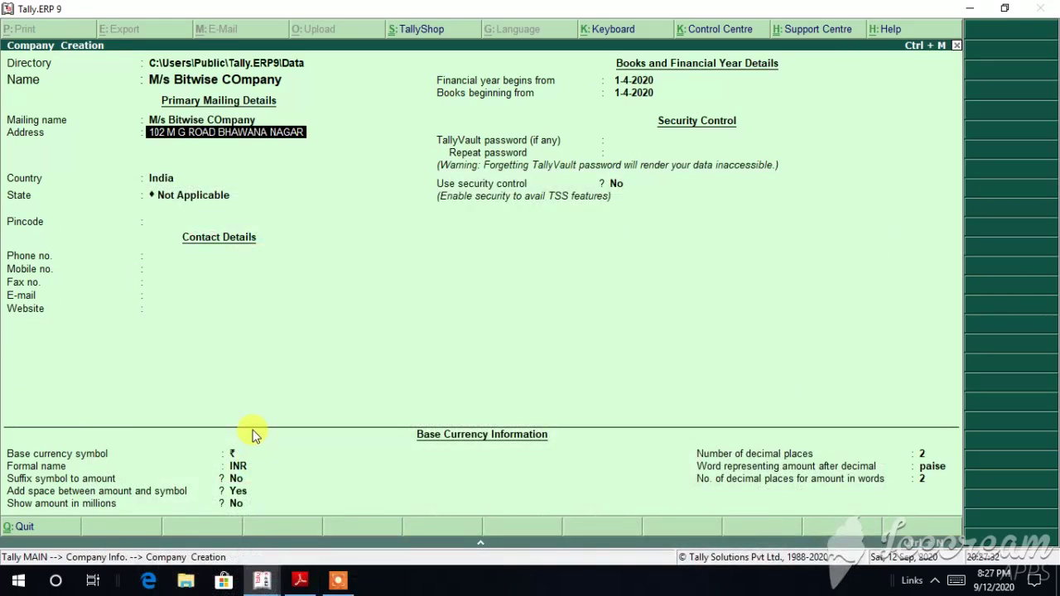
{"action": "key", "text": "Return"}
{"action": "type", "text": "Latur"}
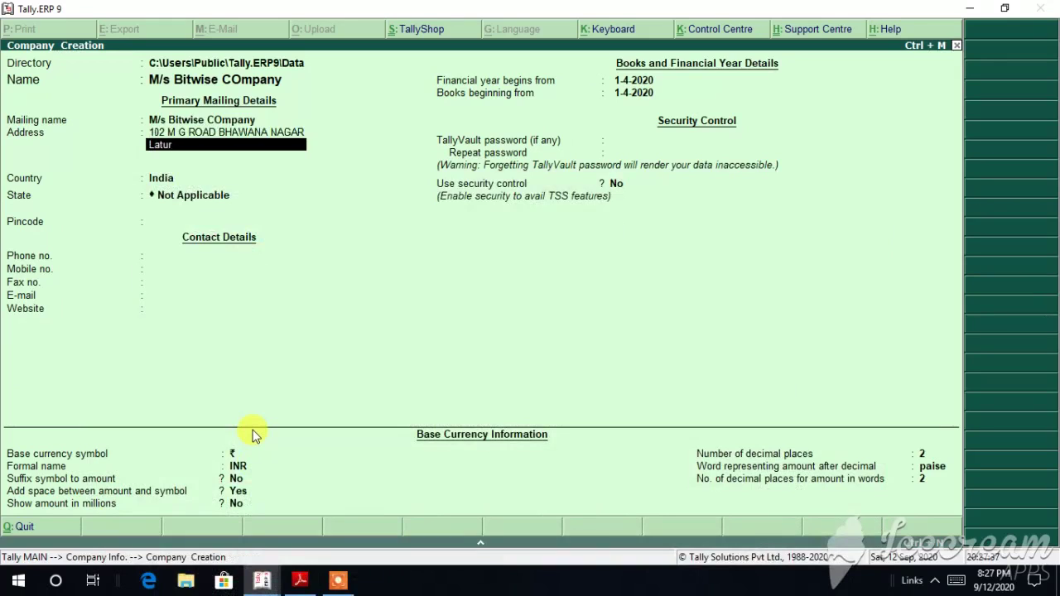
{"action": "left_click", "coordinate": [301, 582]}
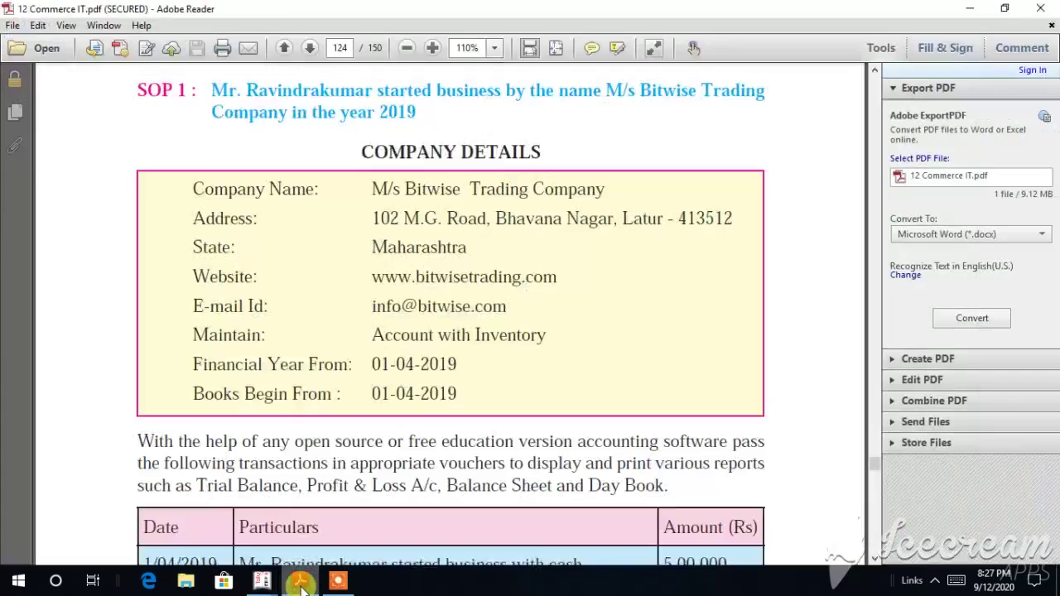
{"action": "left_click", "coordinate": [301, 583]}
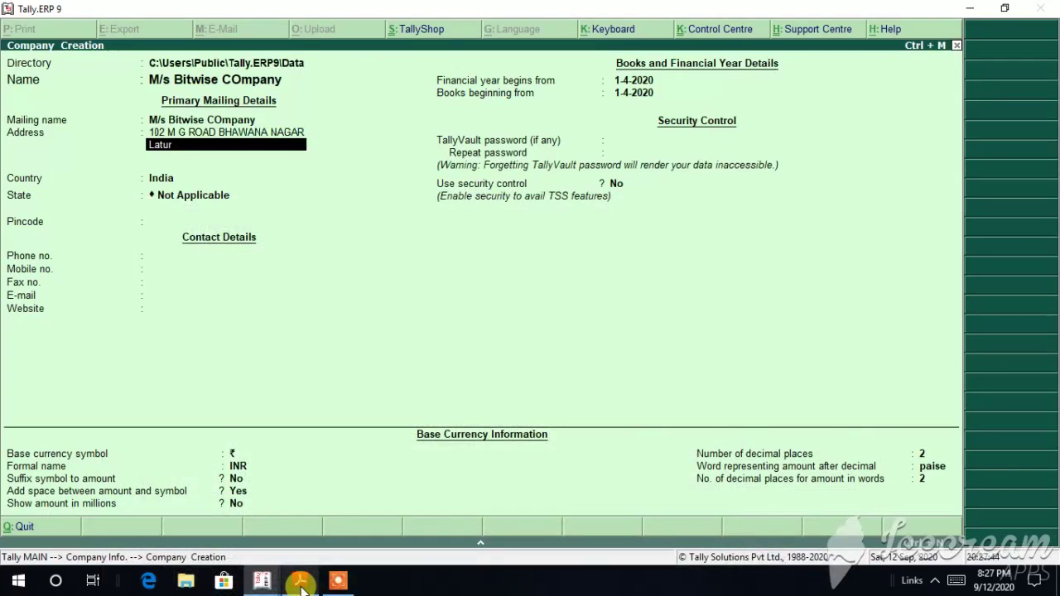
{"action": "type", "text": "413512"}
{"action": "left_click", "coordinate": [173, 177]}
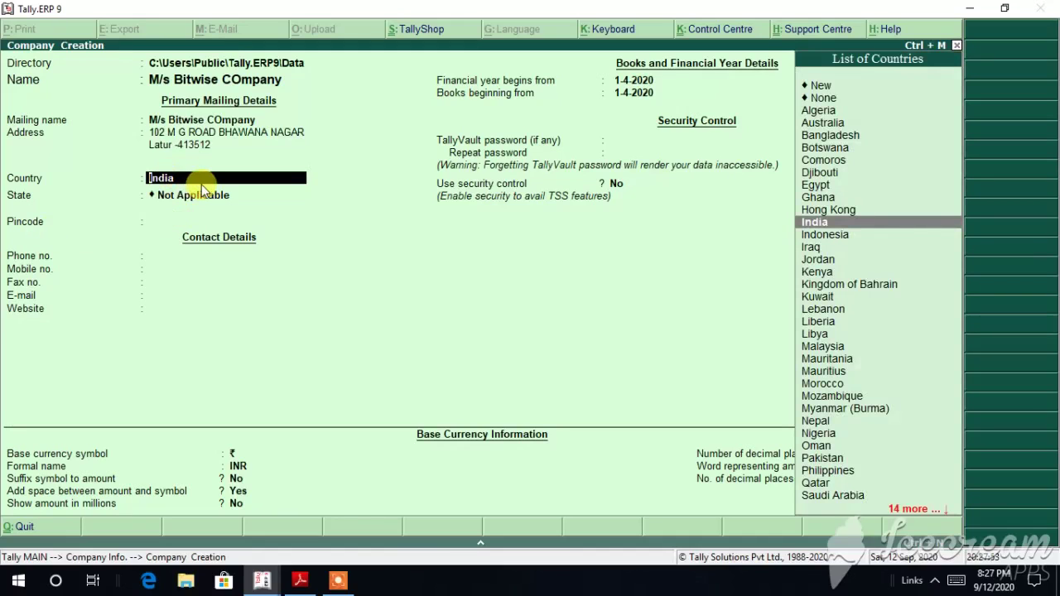
Step: Keep India as the country and choose Gujarat from the List of States
{"action": "key", "text": "Down"}
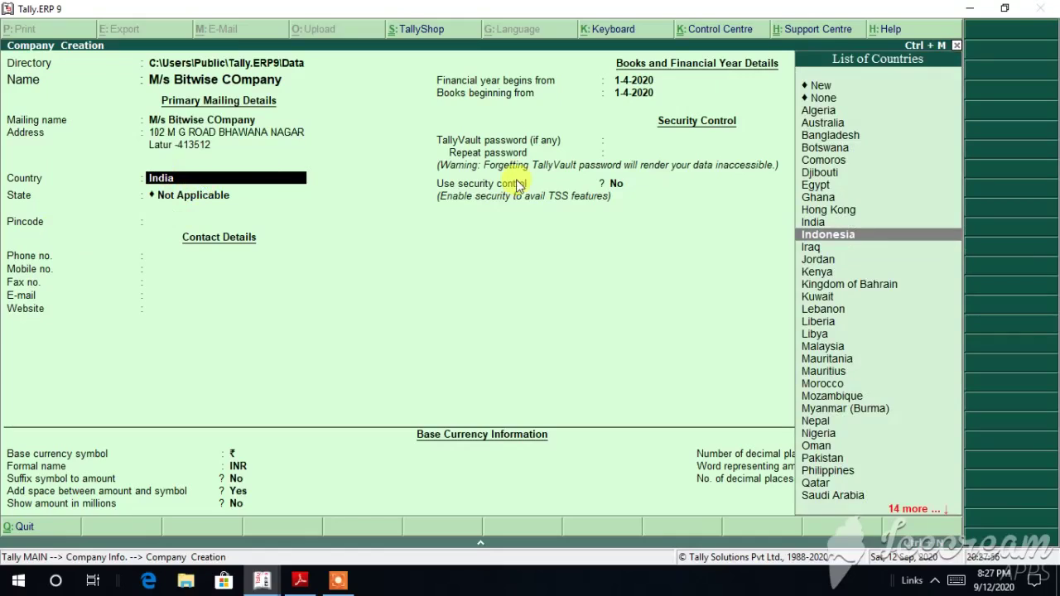
{"action": "left_click", "coordinate": [823, 223]}
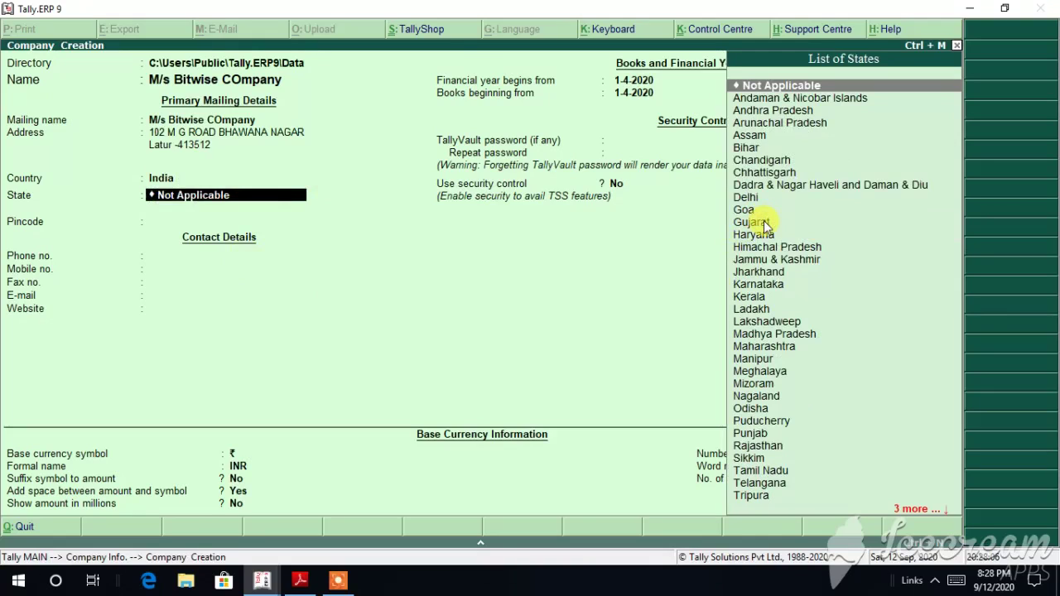
{"action": "key", "text": "Down"}
{"action": "key", "text": "Down"}
{"action": "key", "text": "Down"}
{"action": "key", "text": "Down"}
{"action": "key", "text": "Down"}
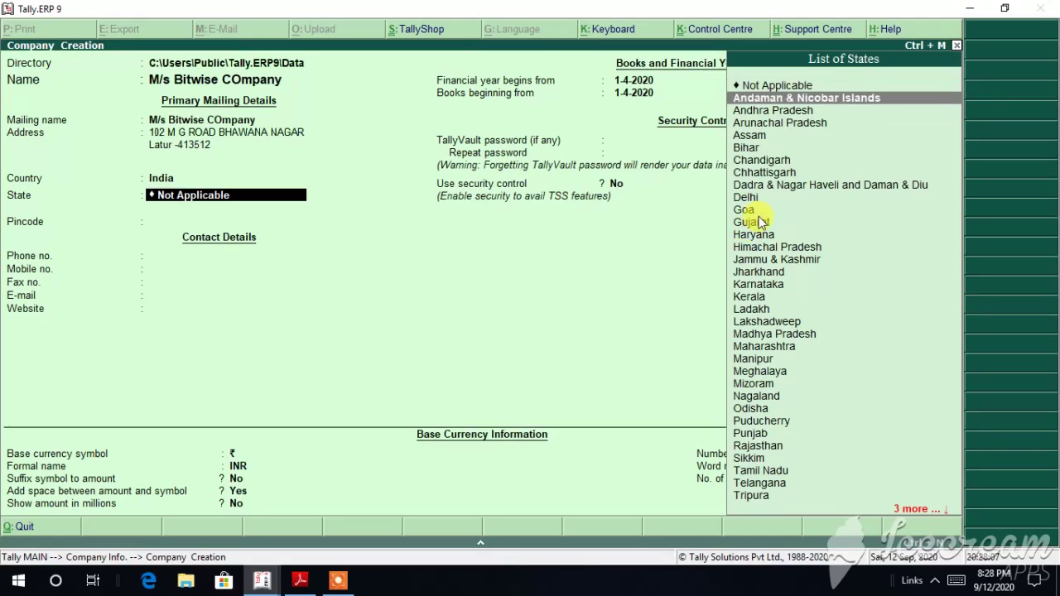
{"action": "key", "text": "Down"}
{"action": "key", "text": "Down"}
{"action": "key", "text": "Down"}
{"action": "key", "text": "Down"}
{"action": "key", "text": "Down"}
{"action": "key", "text": "Down"}
{"action": "key", "text": "Down"}
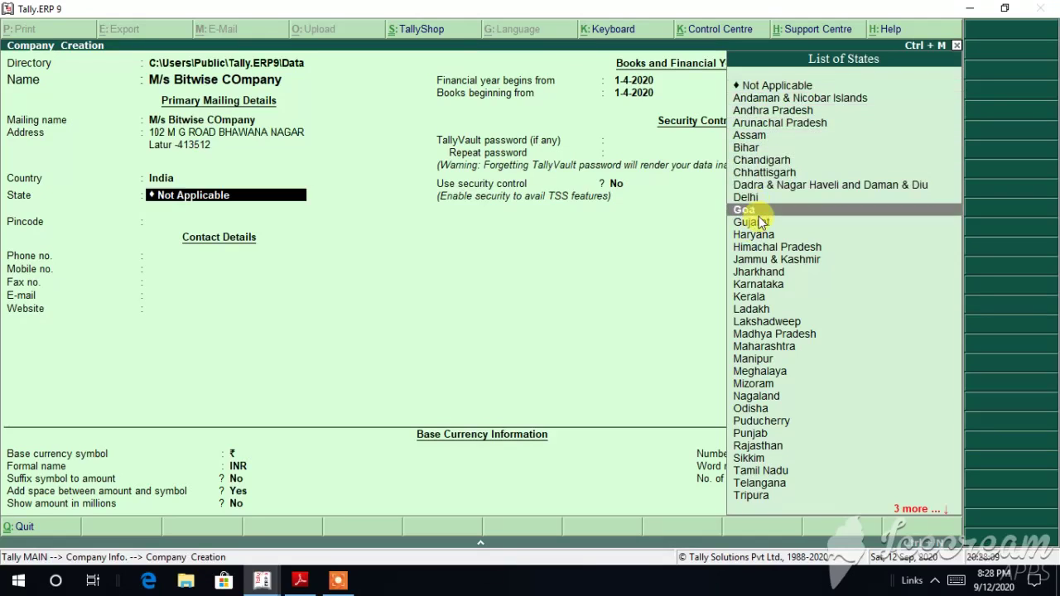
{"action": "key", "text": "Up"}
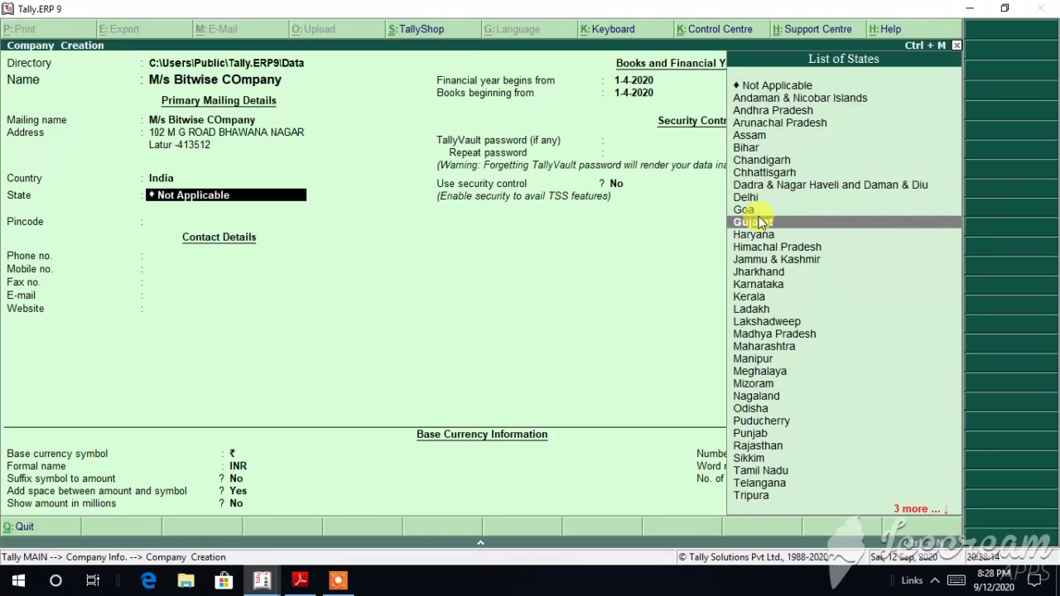
{"action": "key", "text": "Return"}
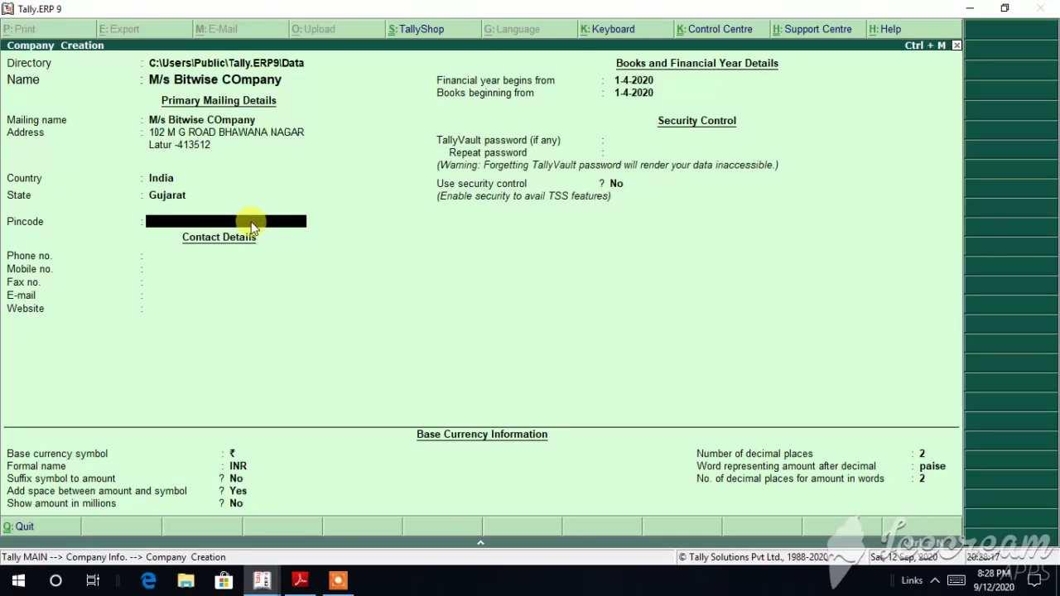
Step: Enter pincode 413512 and leave the phone and mobile numbers blank
{"action": "type", "text": "413512"}
{"action": "key", "text": "Return"}
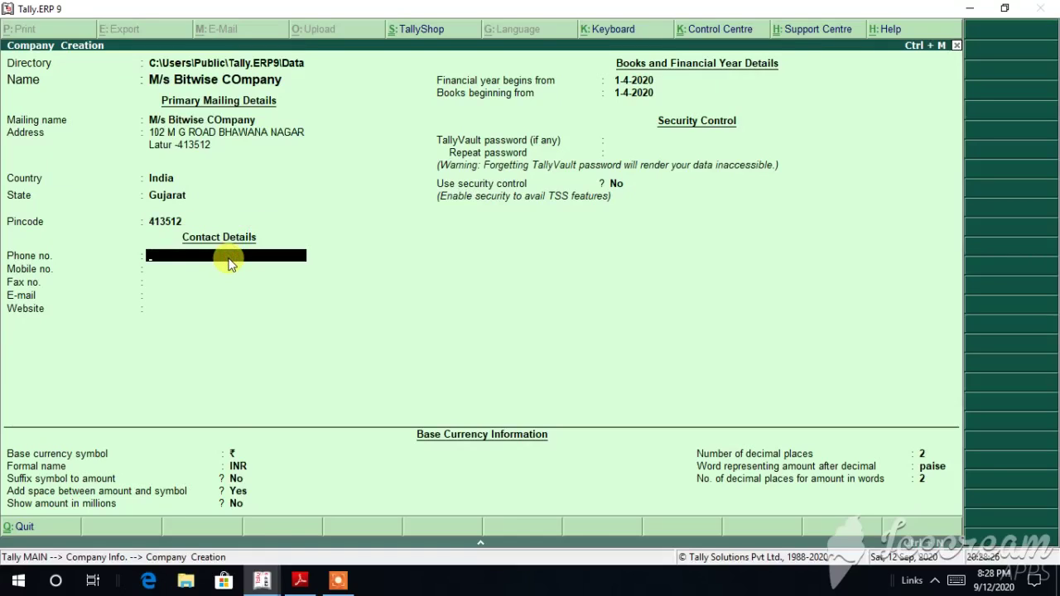
{"action": "left_click", "coordinate": [301, 581]}
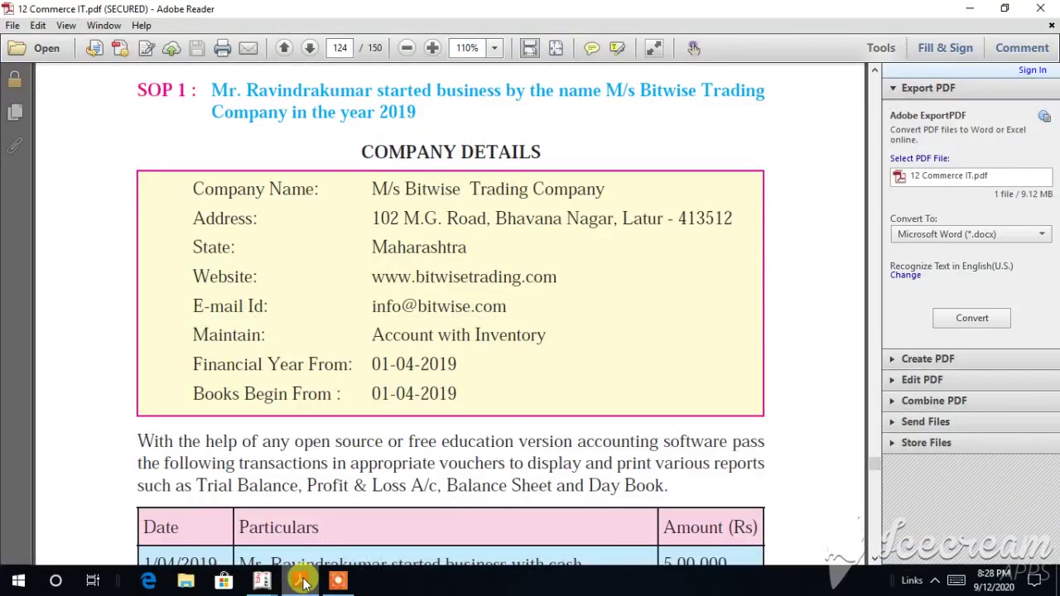
{"action": "left_click", "coordinate": [303, 583]}
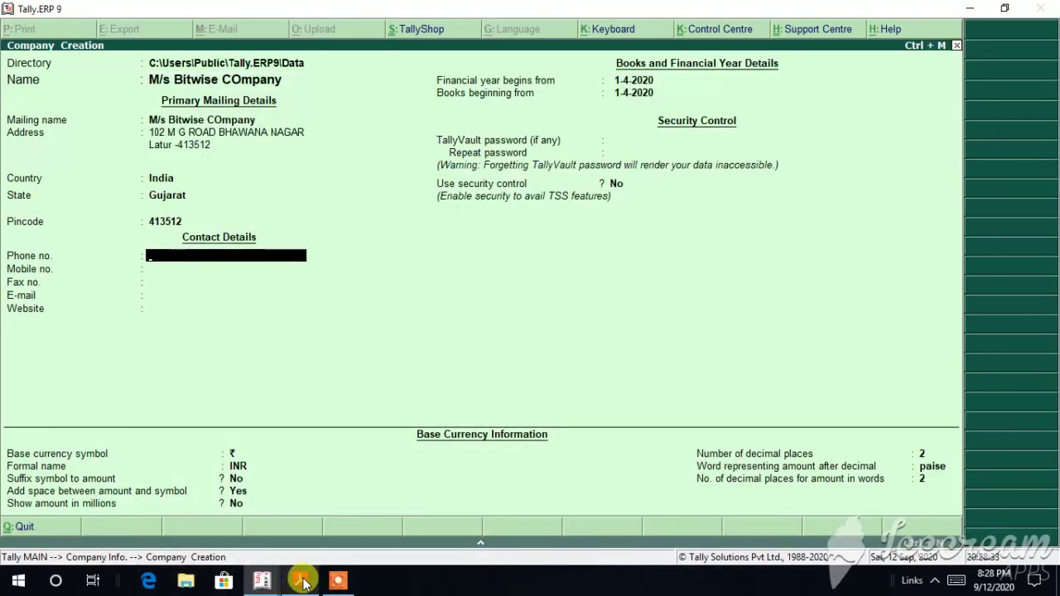
{"action": "key", "text": "Return"}
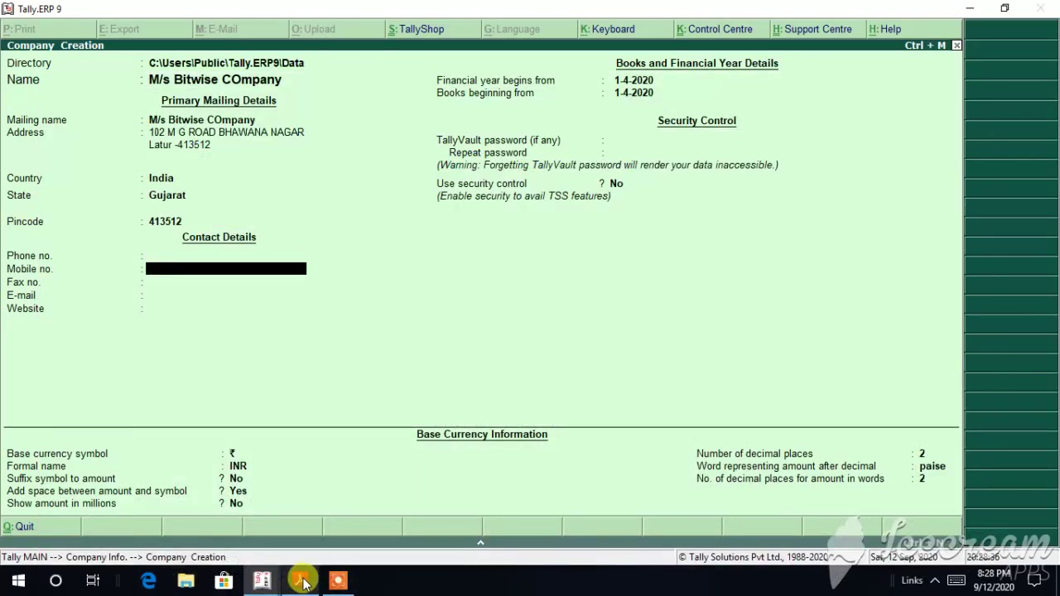
{"action": "key", "text": "Return"}
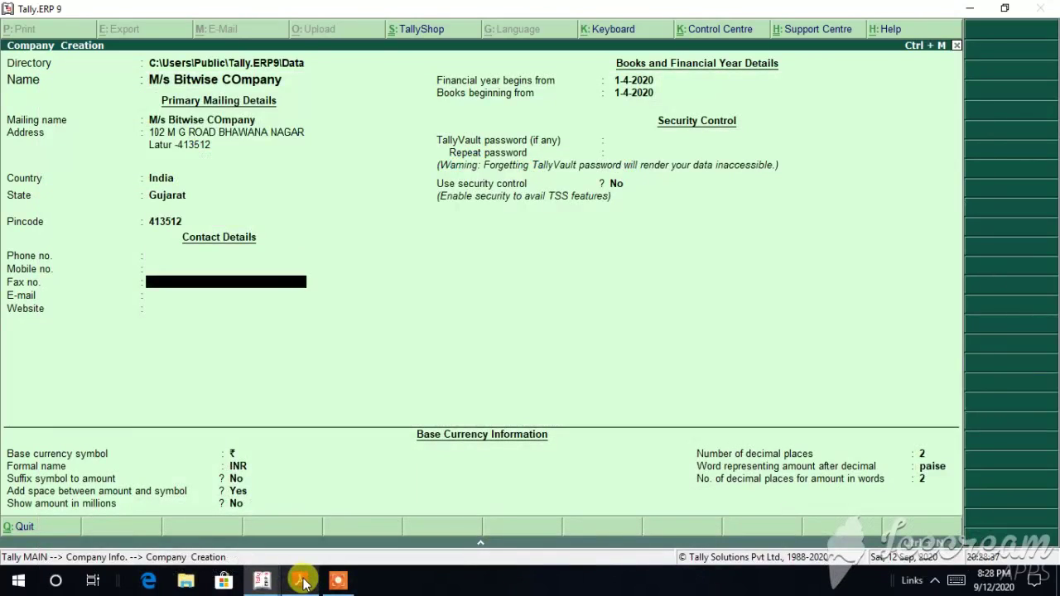
{"action": "left_click", "coordinate": [302, 581]}
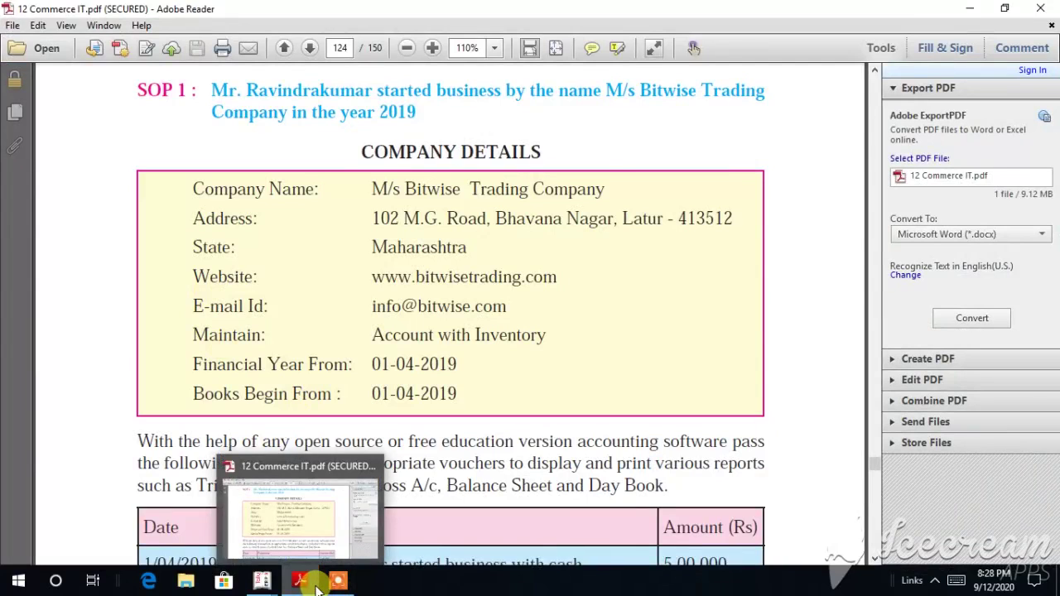
{"action": "left_click", "coordinate": [316, 585]}
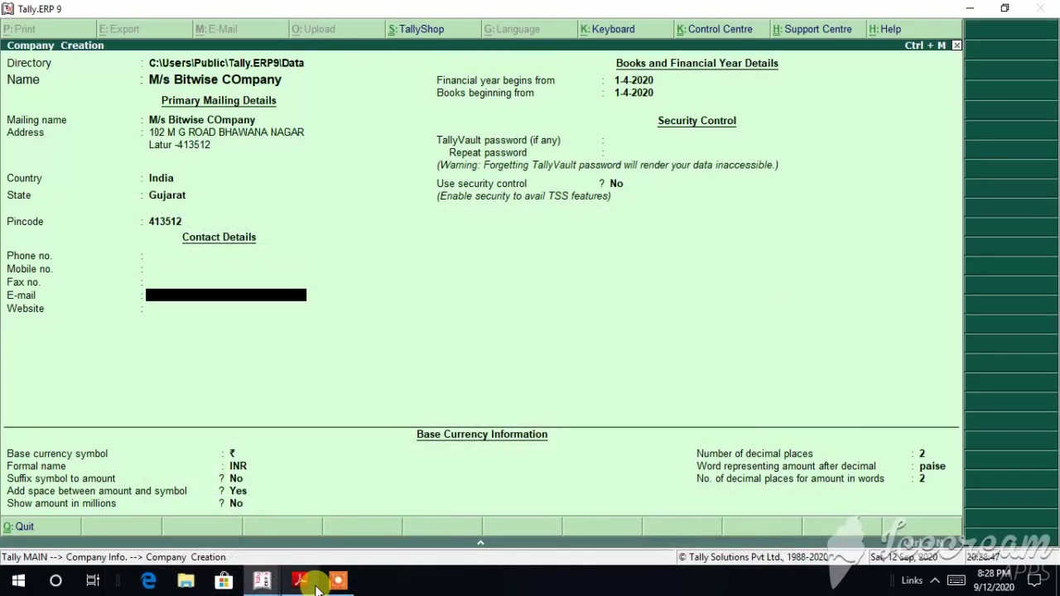
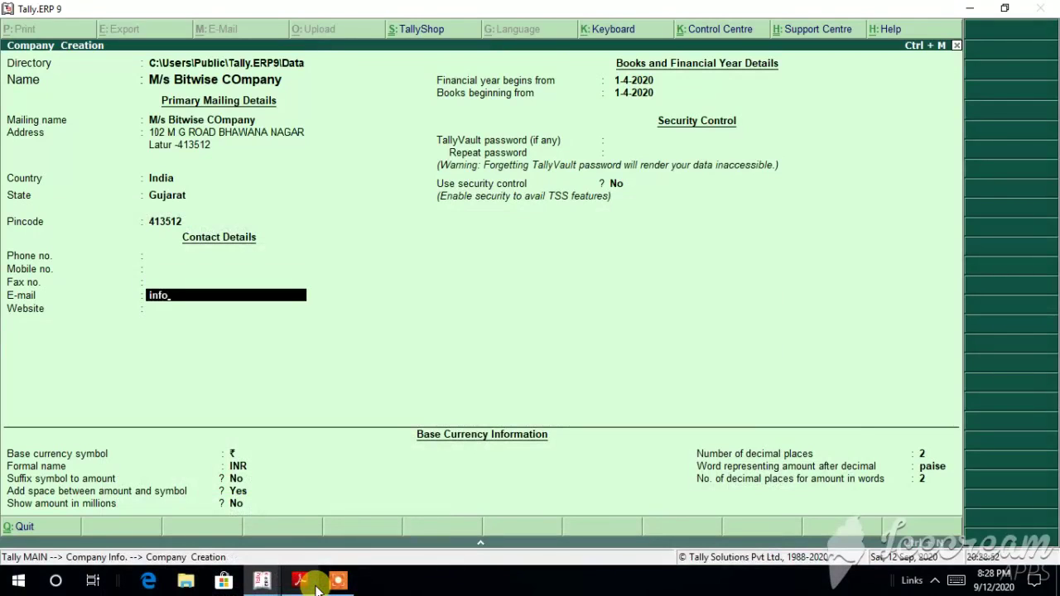
{"action": "left_click", "coordinate": [315, 585]}
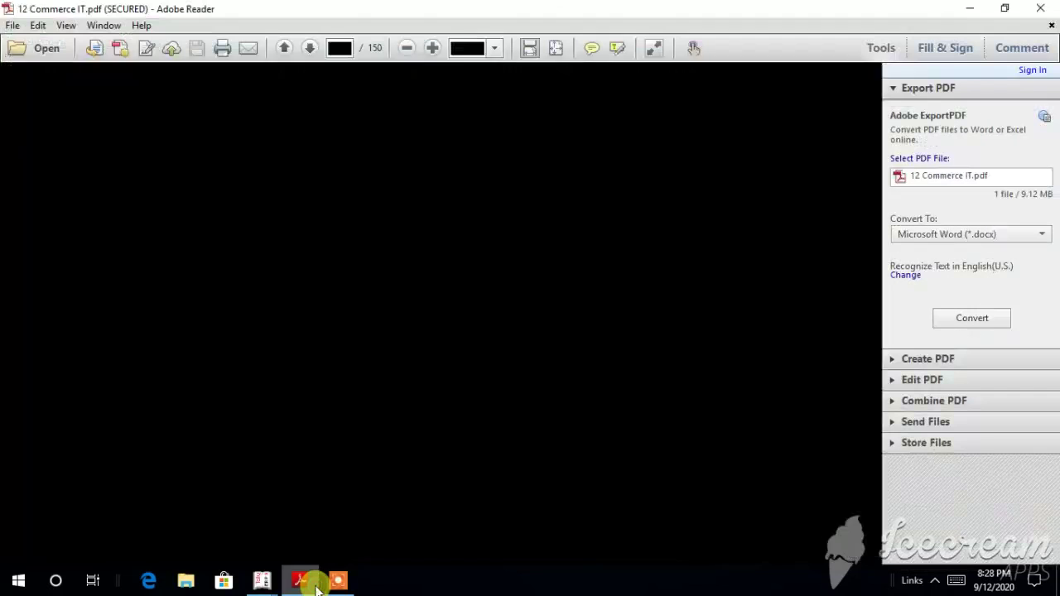
{"action": "left_click", "coordinate": [316, 584]}
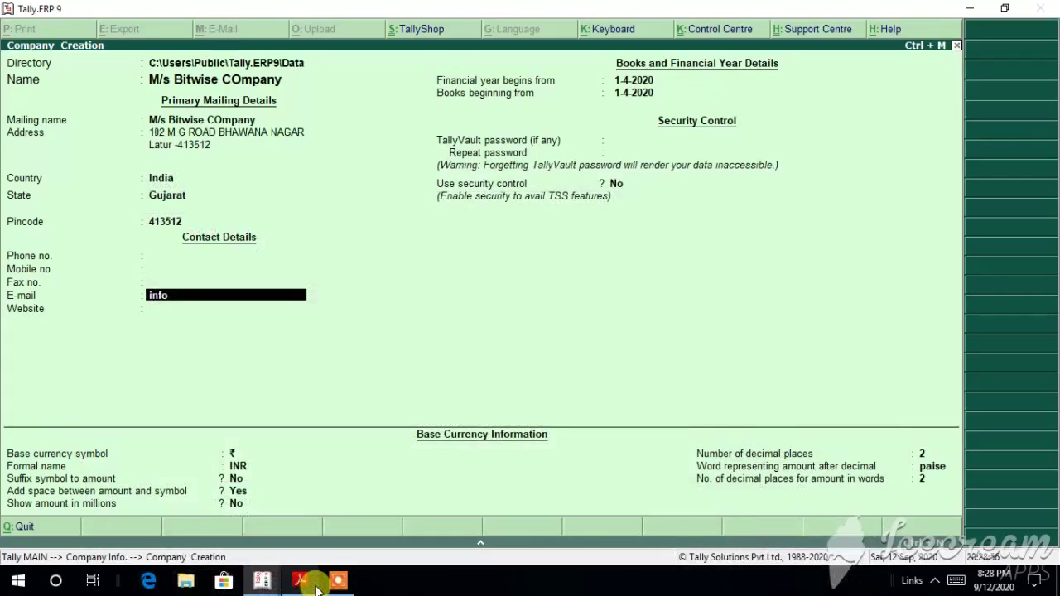
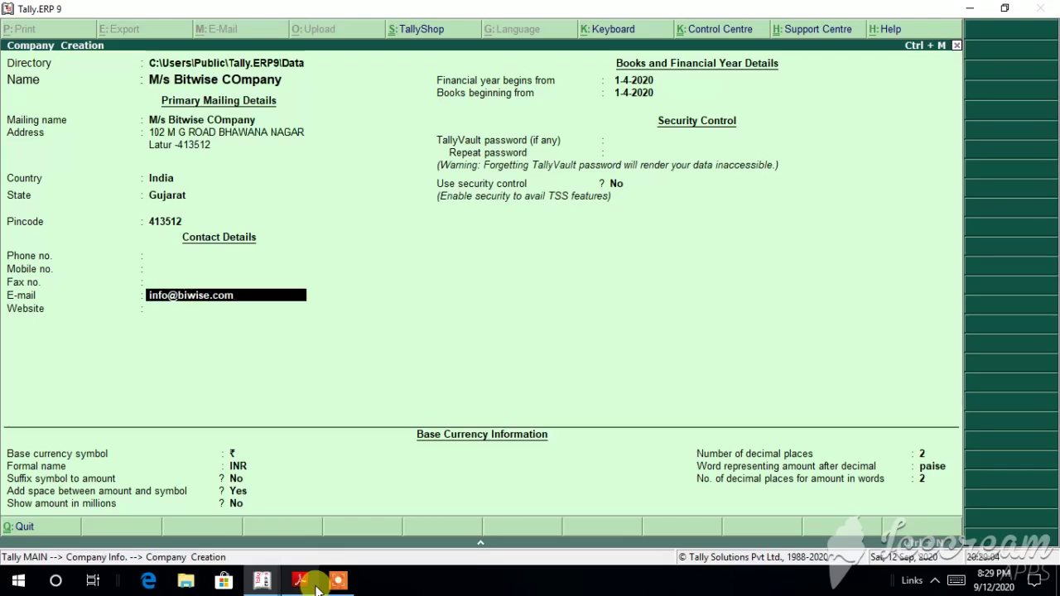
{"action": "key", "text": "Return"}
{"action": "left_click", "coordinate": [318, 585]}
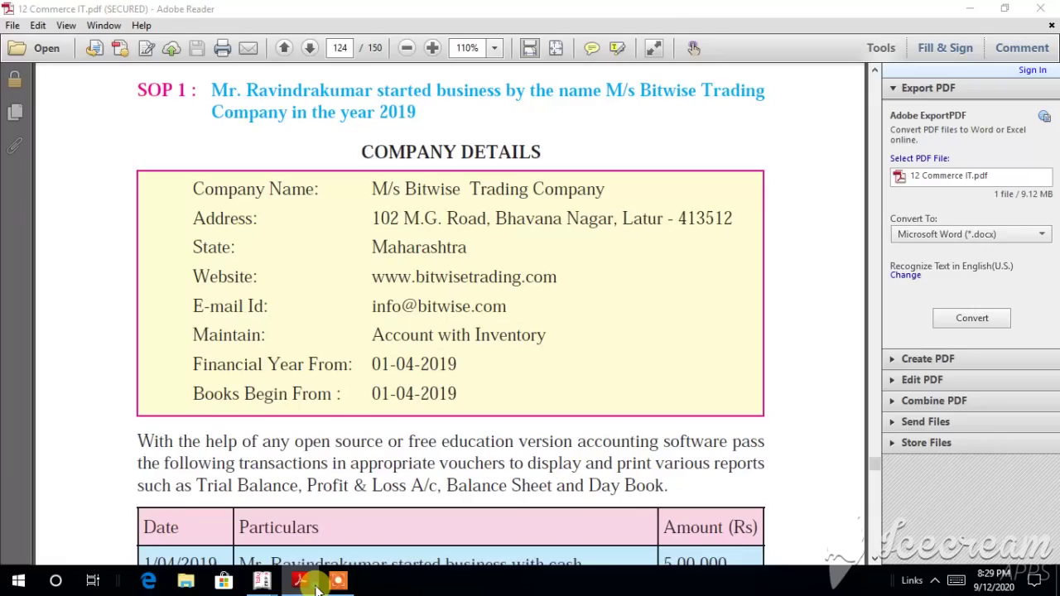
{"action": "left_click", "coordinate": [314, 584]}
{"action": "type", "text": "www.b"}
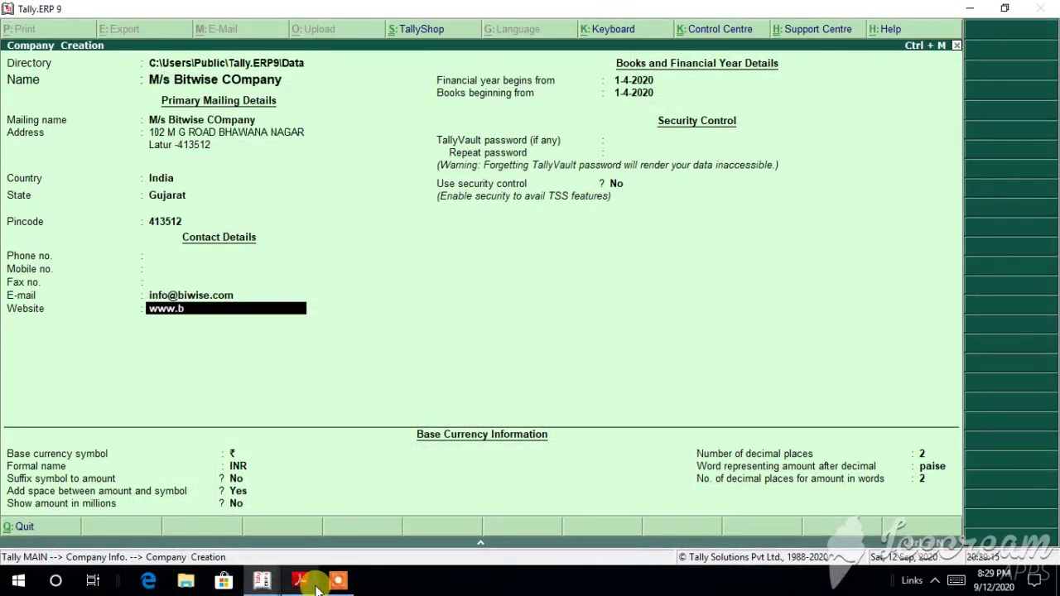
{"action": "type", "text": "itwisetraining.com"}
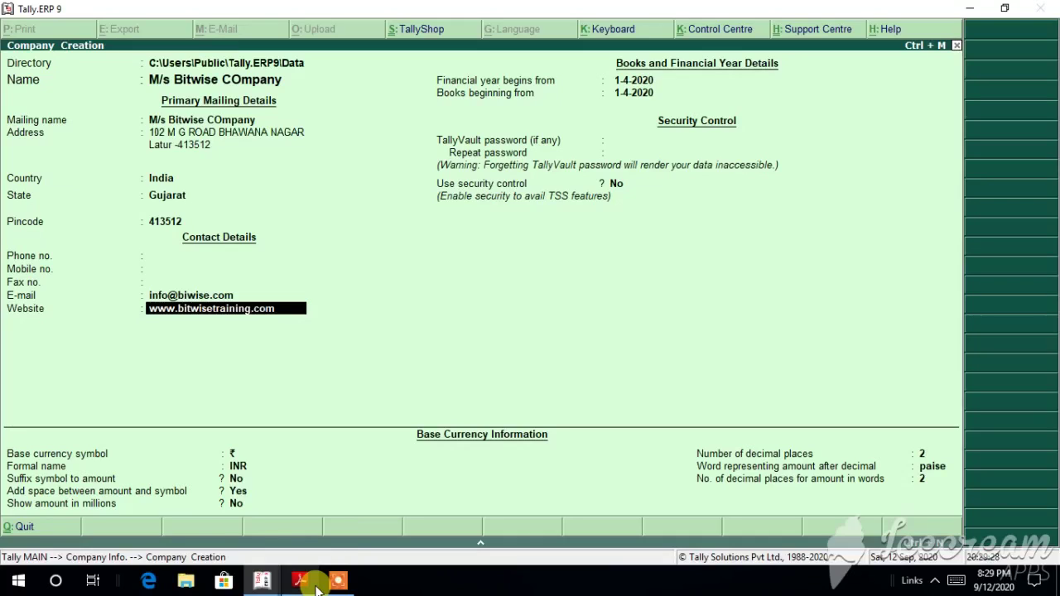
Step: Go back up to State and pick Maharashtra from the List of States
{"action": "left_click", "coordinate": [308, 582]}
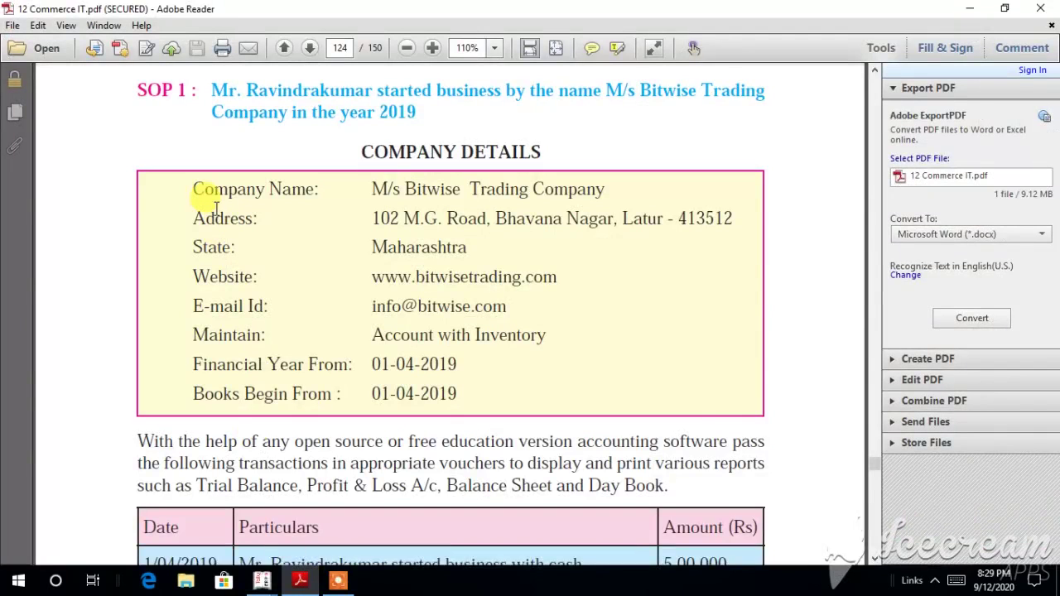
{"action": "mouse_move", "coordinate": [301, 580]}
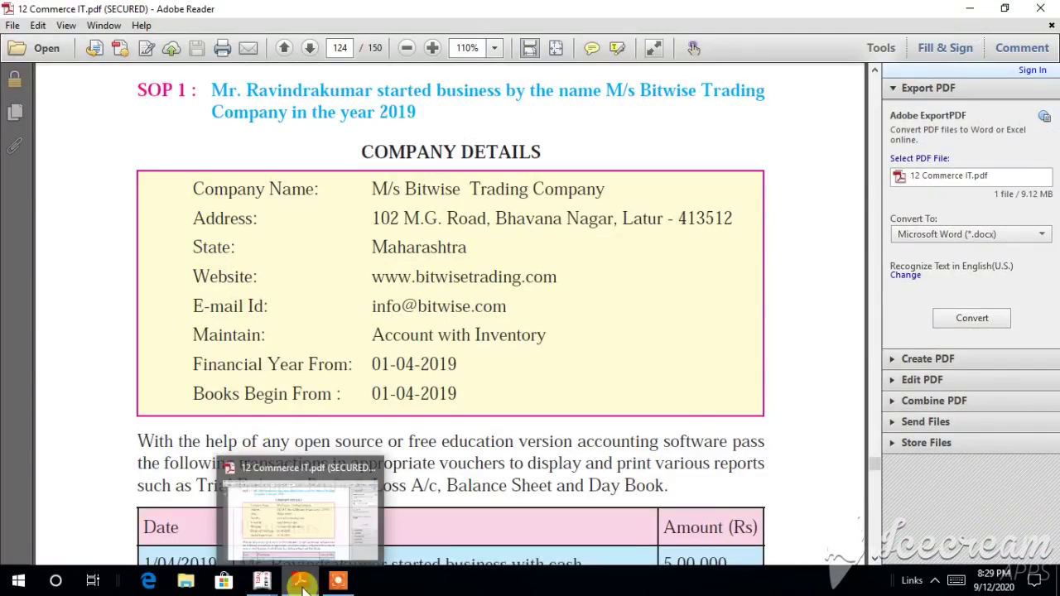
{"action": "mouse_move", "coordinate": [262, 581]}
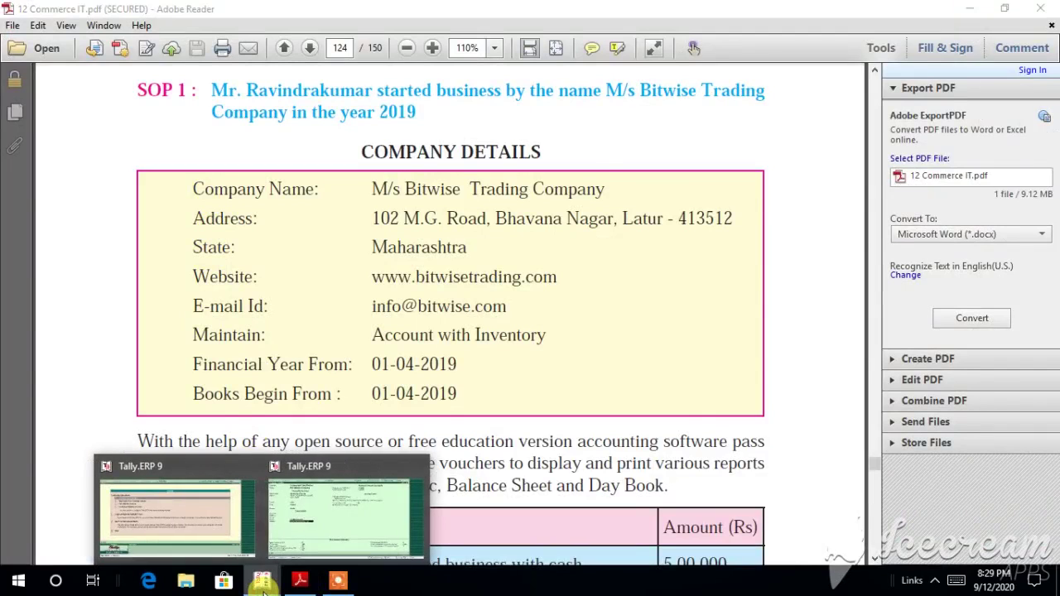
{"action": "left_click", "coordinate": [299, 535]}
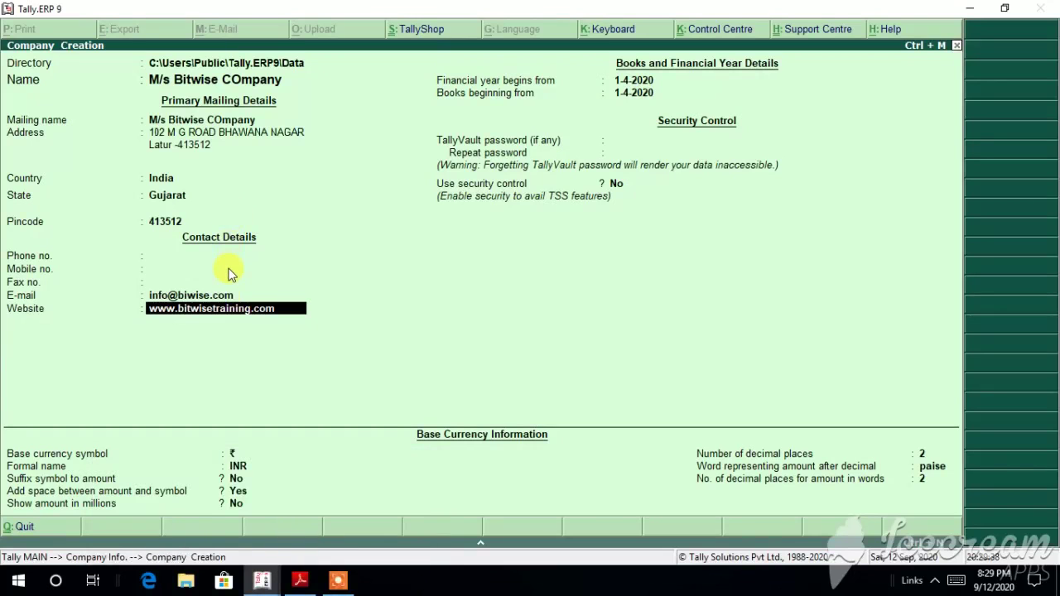
{"action": "key", "text": "Up"}
{"action": "key", "text": "Up"}
{"action": "key", "text": "Up"}
{"action": "key", "text": "Up"}
{"action": "key", "text": "Up"}
{"action": "key", "text": "Up"}
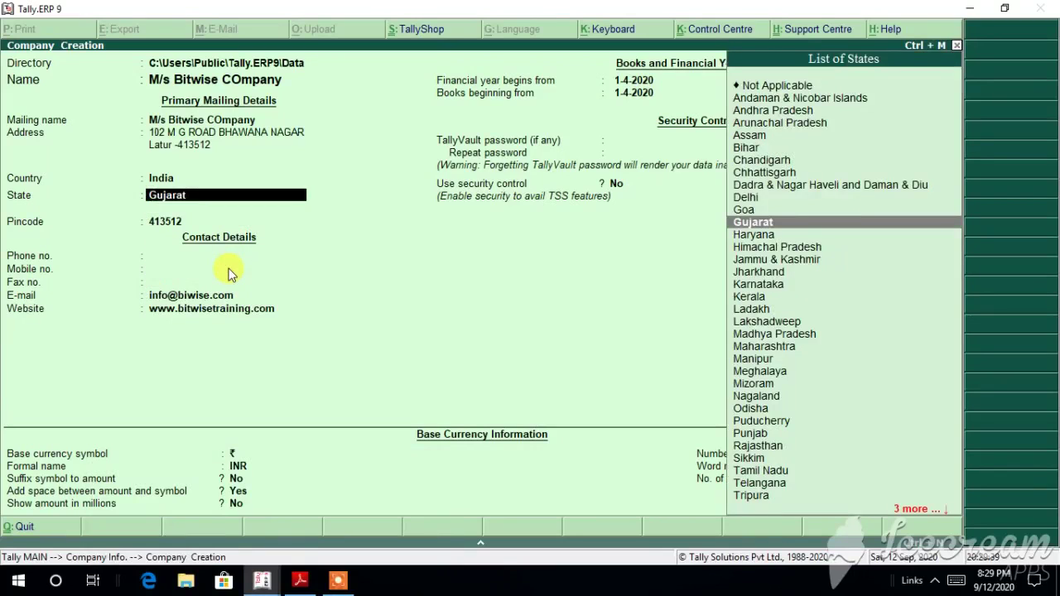
{"action": "left_click", "coordinate": [770, 348]}
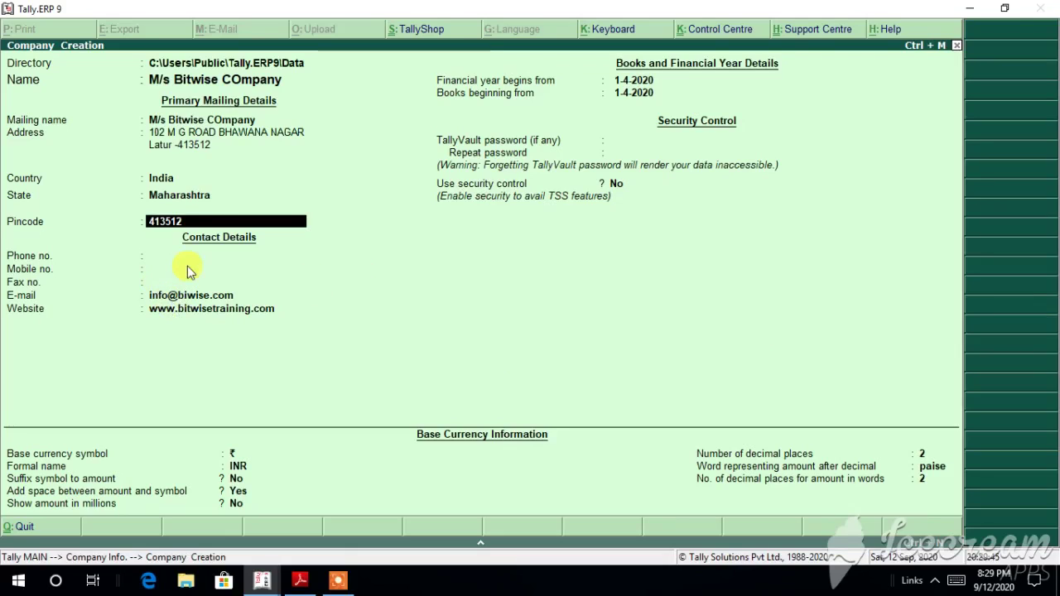
{"action": "key", "text": "Return"}
{"action": "key", "text": "Return"}
{"action": "key", "text": "Return"}
{"action": "key", "text": "Return"}
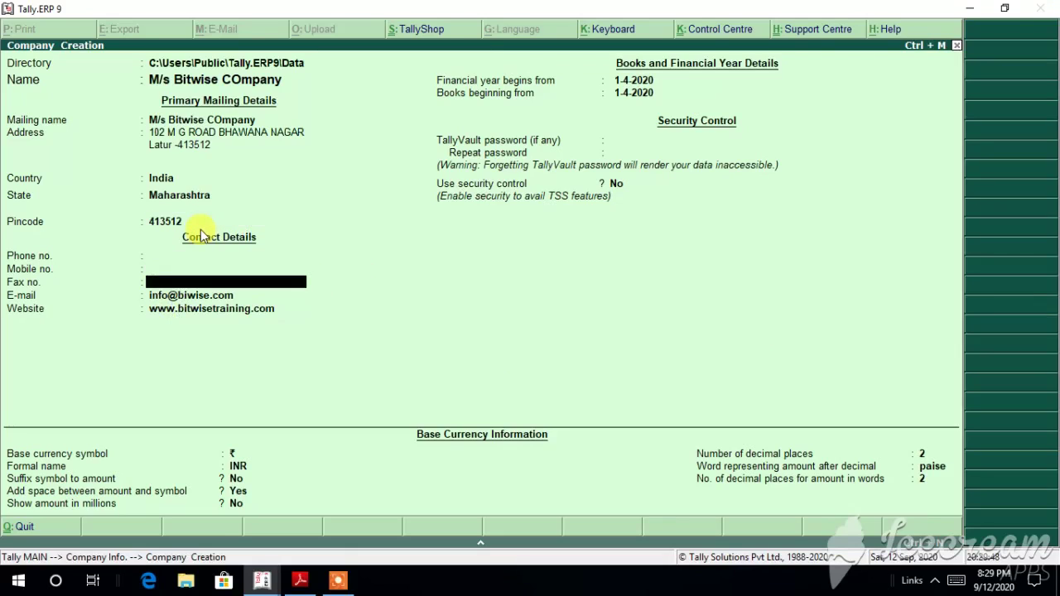
{"action": "key", "text": "Return"}
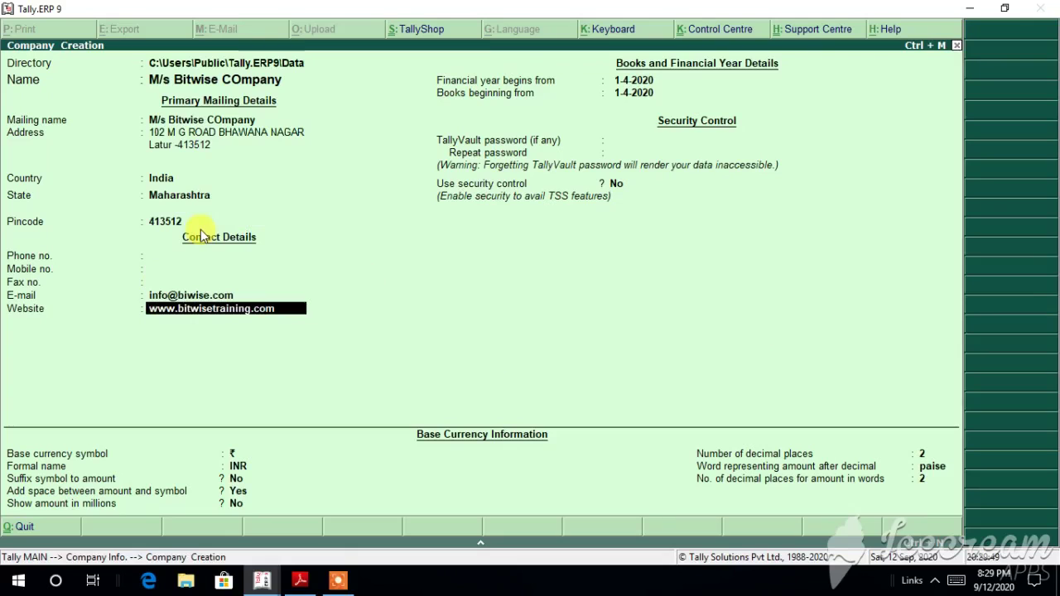
{"action": "left_click", "coordinate": [300, 582]}
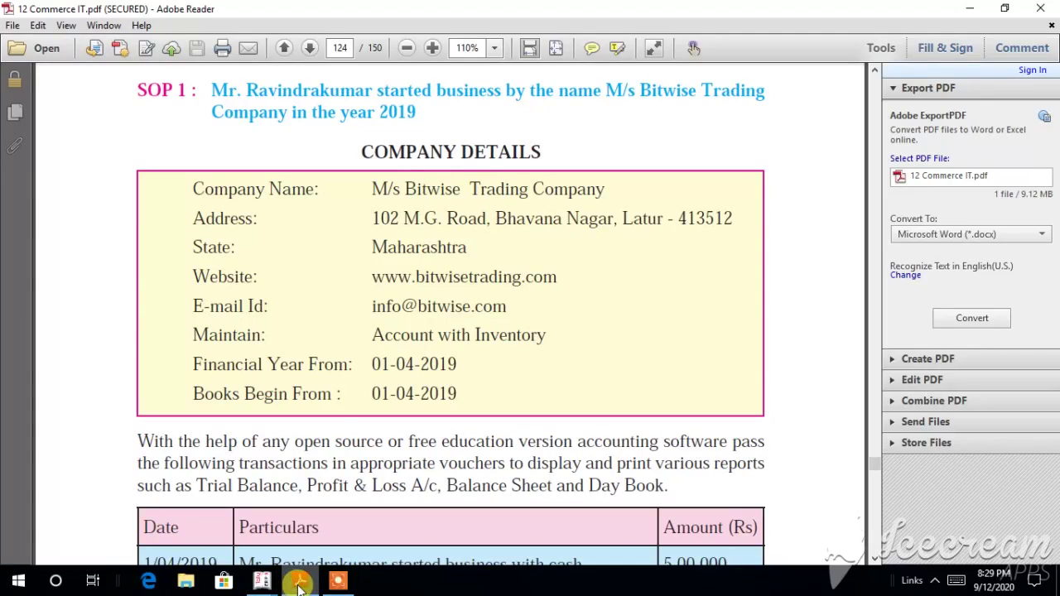
{"action": "left_click", "coordinate": [300, 582]}
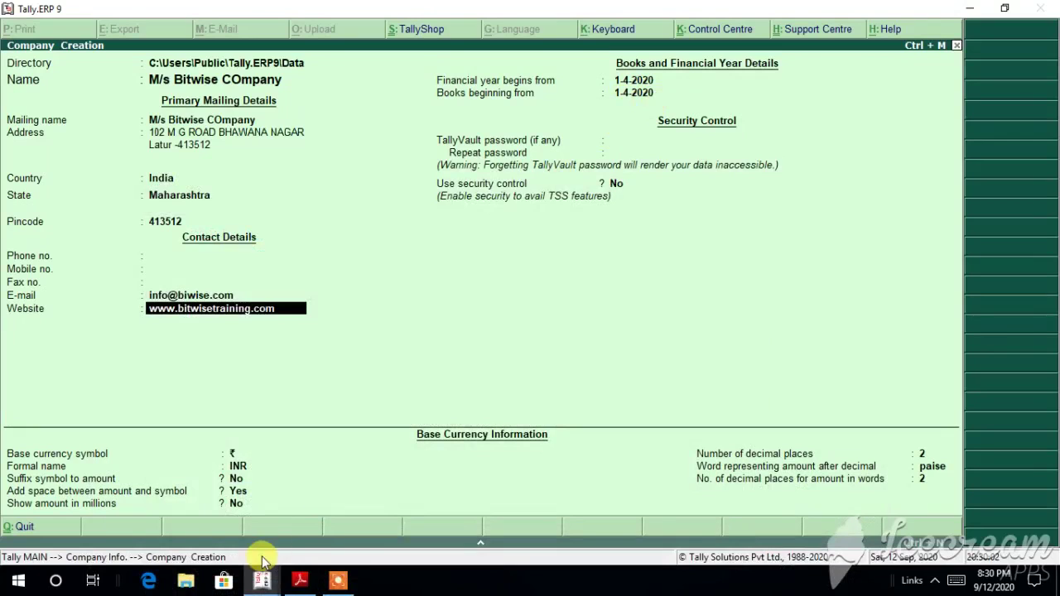
{"action": "mouse_move", "coordinate": [259, 582]}
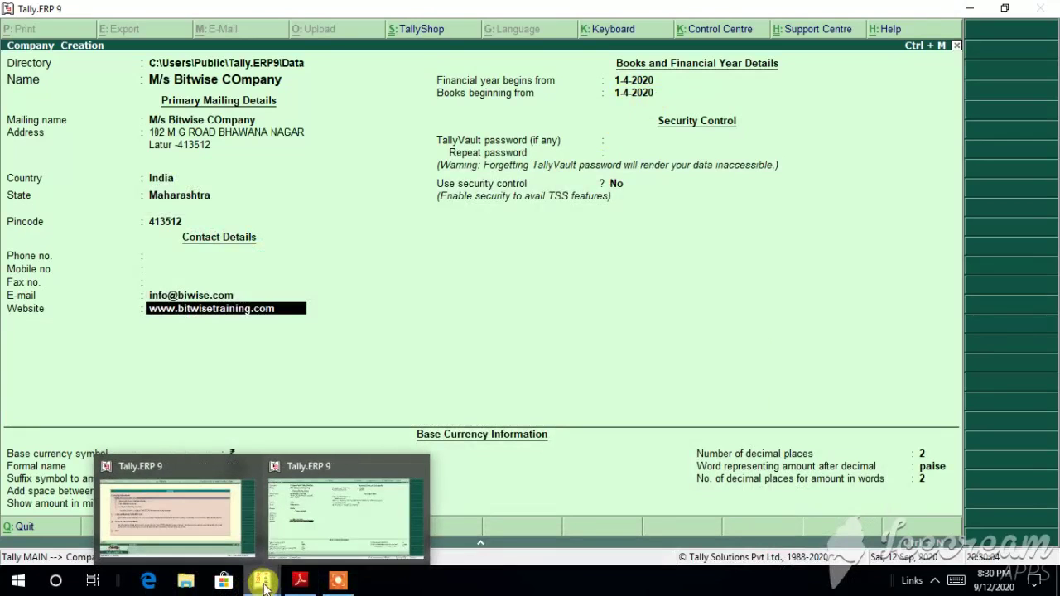
{"action": "mouse_move", "coordinate": [290, 540]}
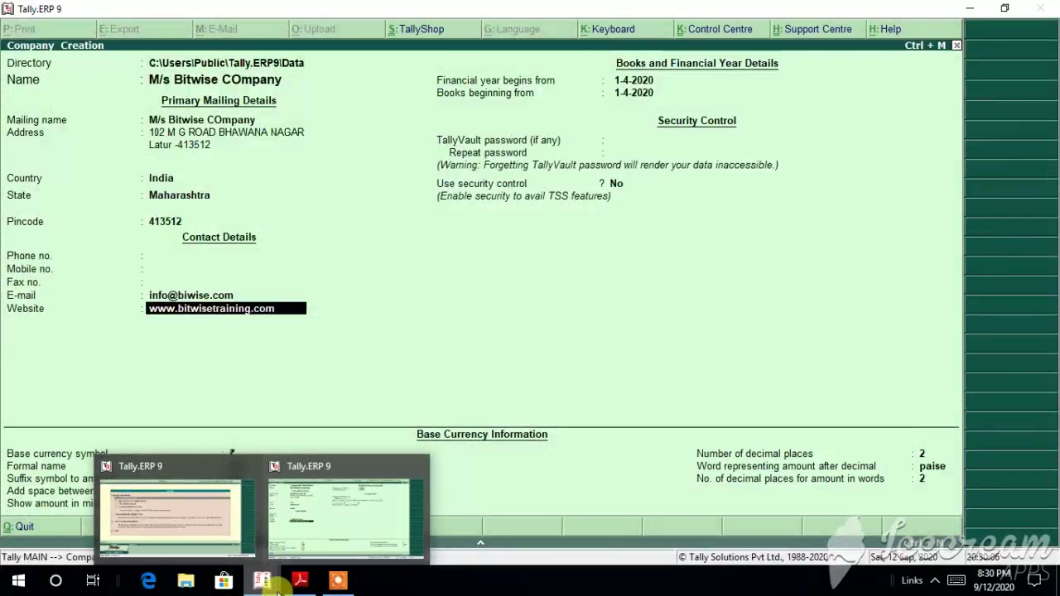
{"action": "left_click", "coordinate": [300, 583]}
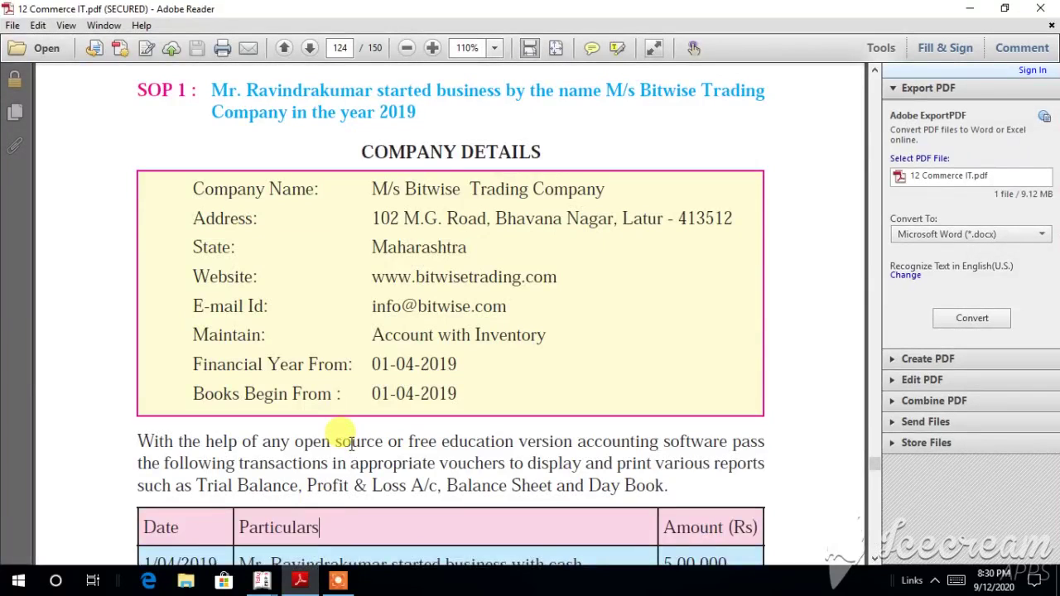
{"action": "left_click", "coordinate": [265, 582]}
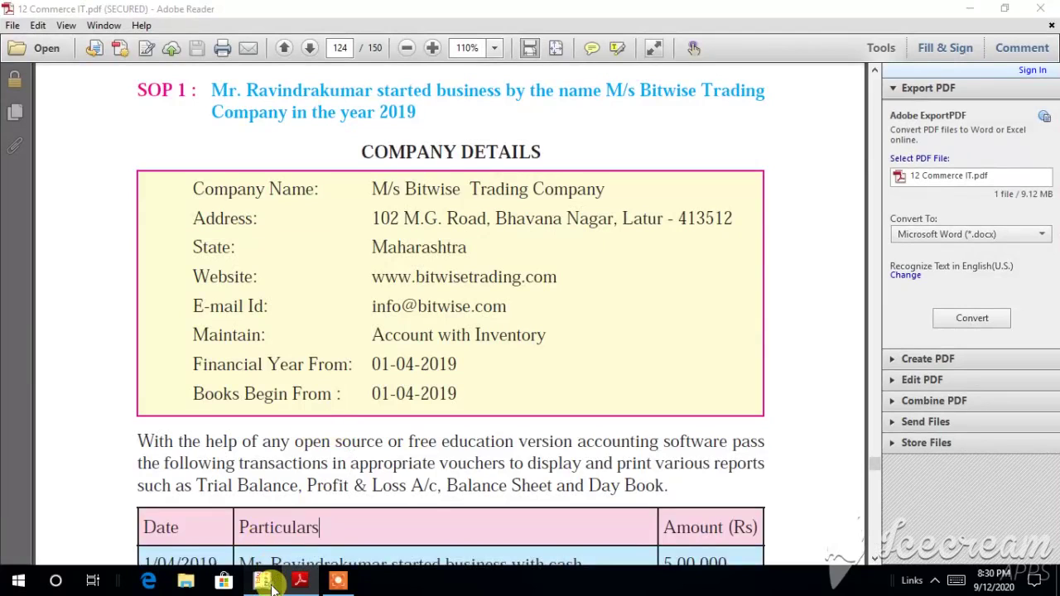
{"action": "left_click", "coordinate": [335, 518]}
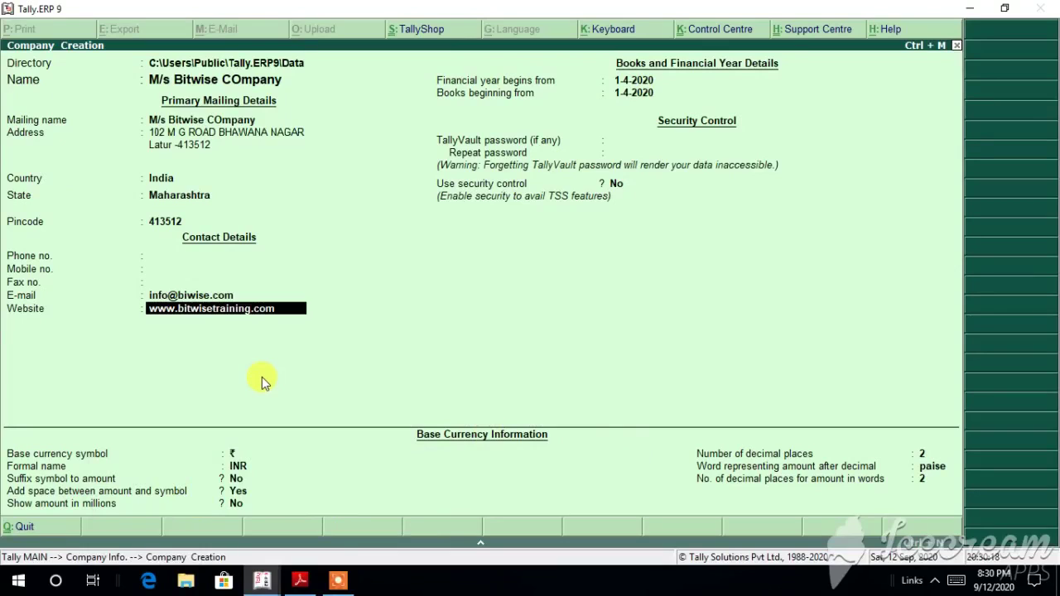
Step: Keep default dates, no vault password and INR currency with 2 decimals, reaching the Accept prompt
{"action": "key", "text": "Return"}
{"action": "key", "text": "Return"}
{"action": "key", "text": "Return"}
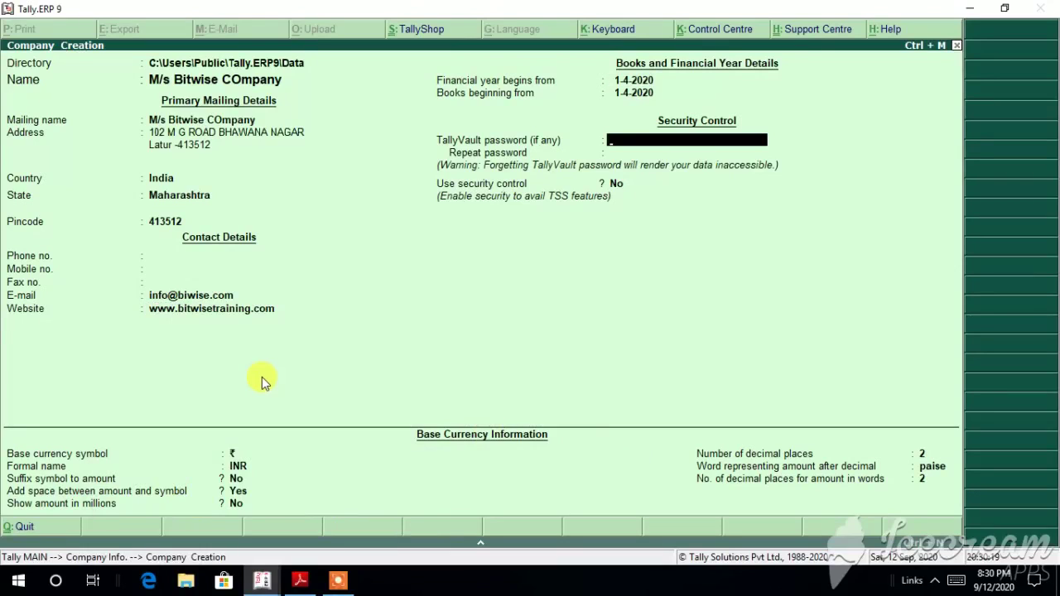
{"action": "key", "text": "Return"}
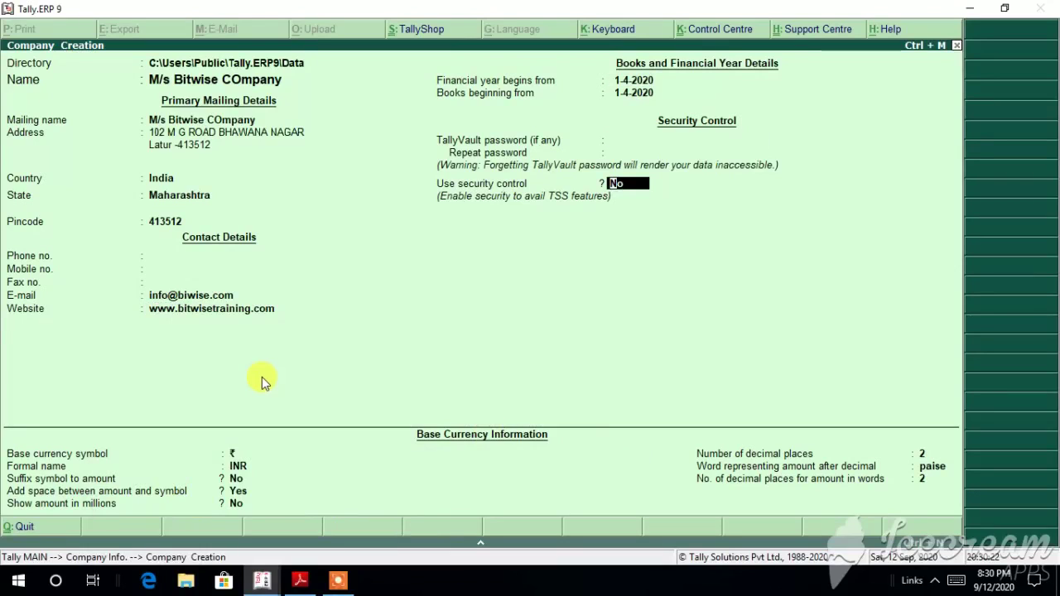
{"action": "key", "text": "Return"}
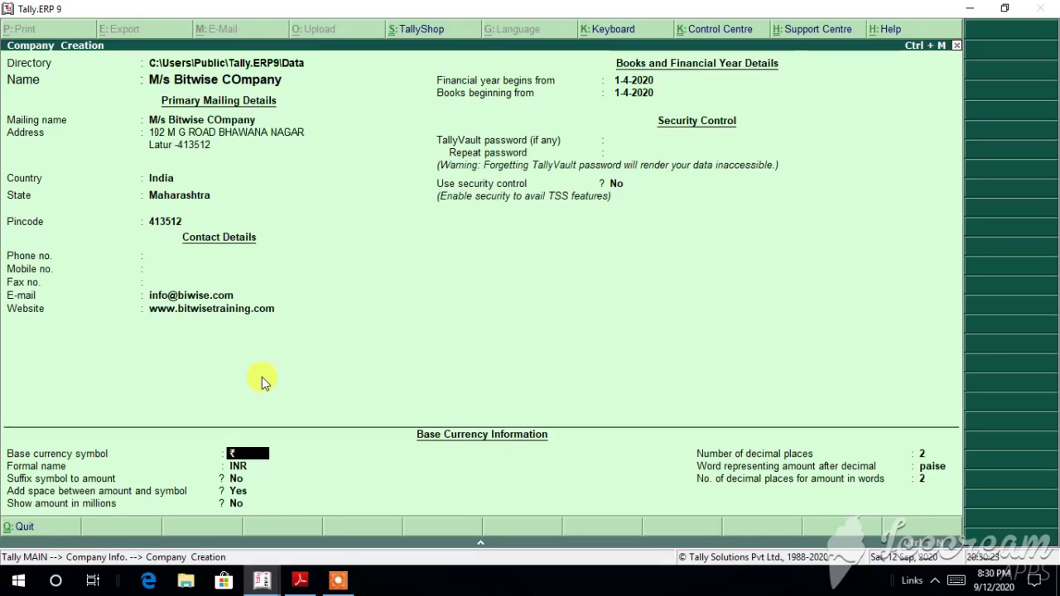
{"action": "key", "text": "Return"}
{"action": "key", "text": "Return"}
{"action": "key", "text": "Return"}
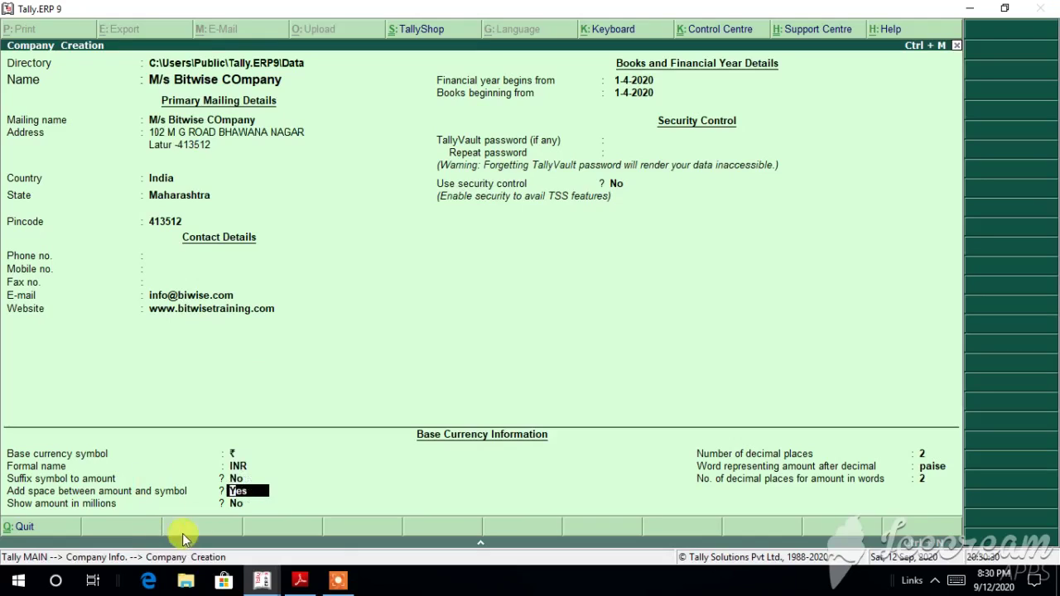
{"action": "key", "text": "Return"}
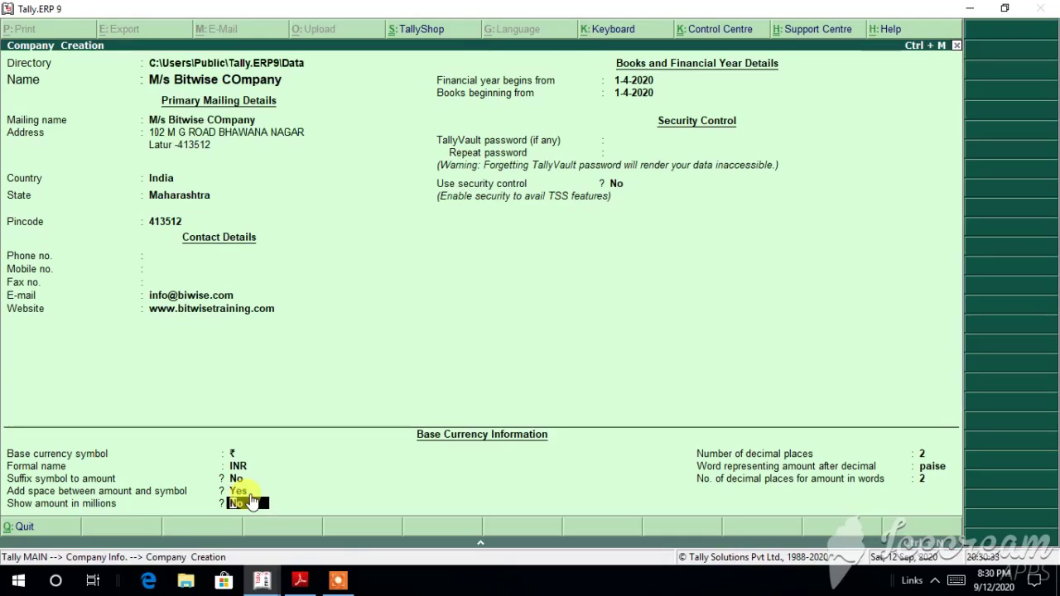
{"action": "key", "text": "Return"}
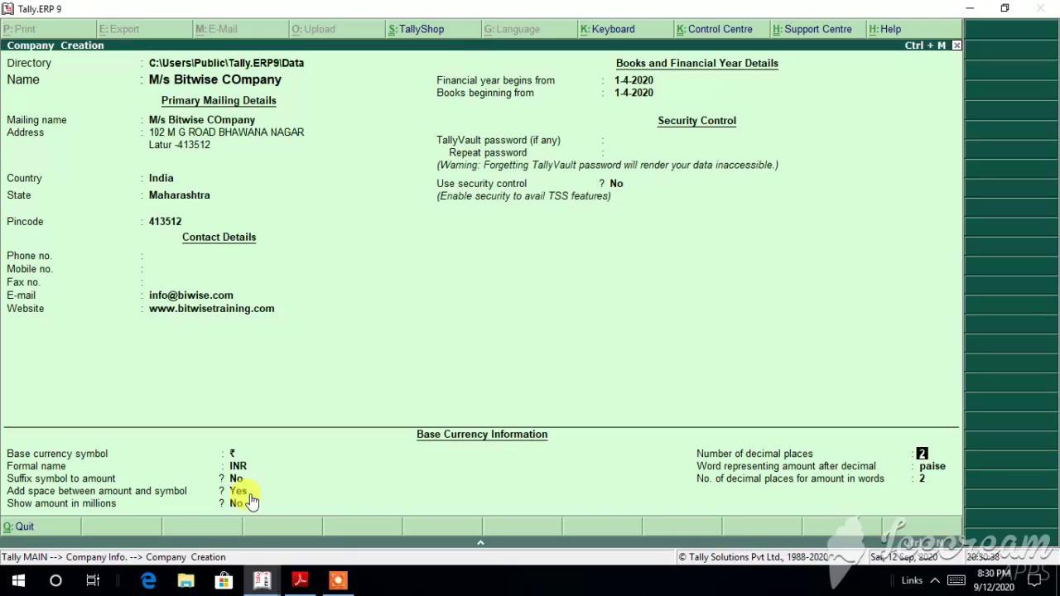
{"action": "key", "text": "Return"}
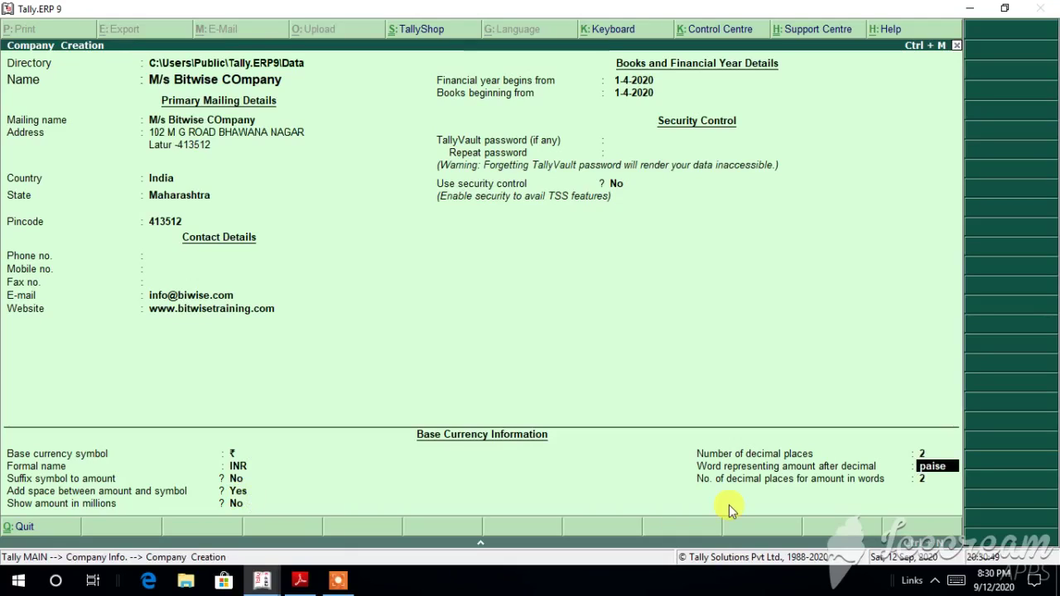
{"action": "key", "text": "Return"}
{"action": "key", "text": "Up"}
{"action": "key", "text": "Return"}
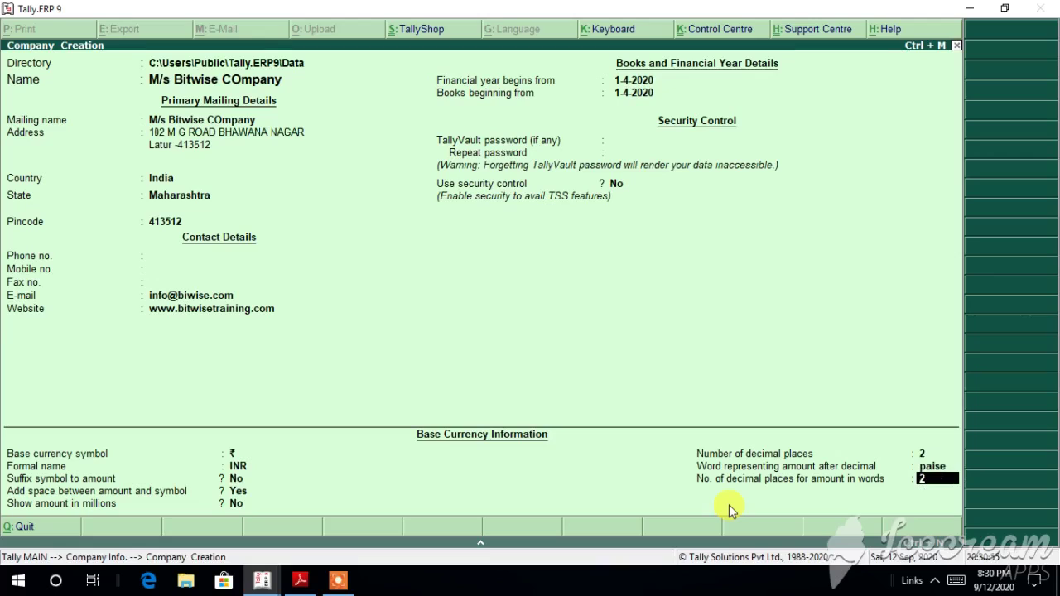
{"action": "key", "text": "Return"}
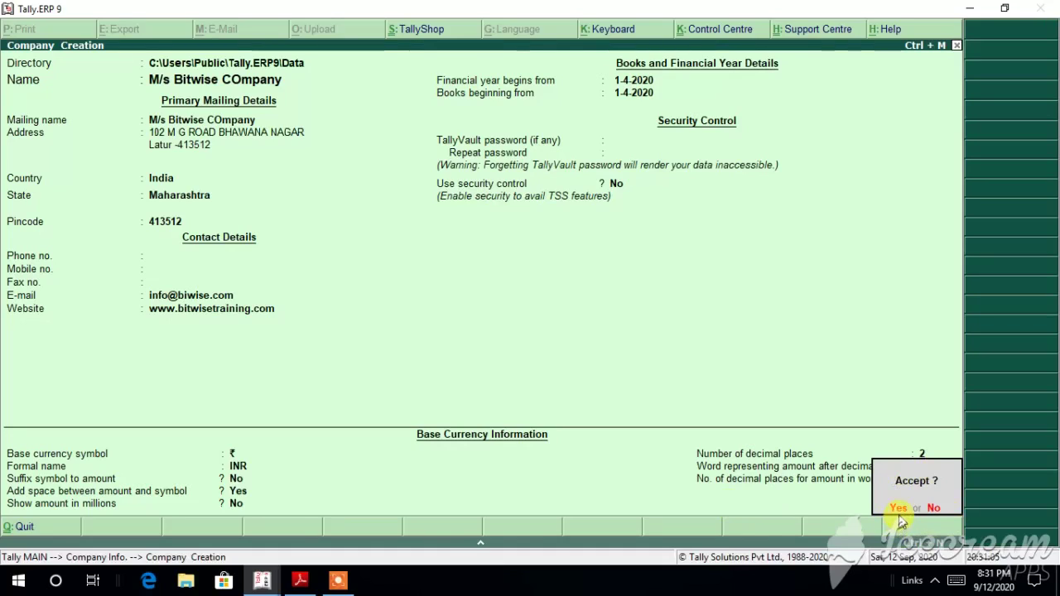
Step: Accept the new company, then go to Accounts Info. > Groups from Gateway of Tally
{"action": "left_click", "coordinate": [899, 508]}
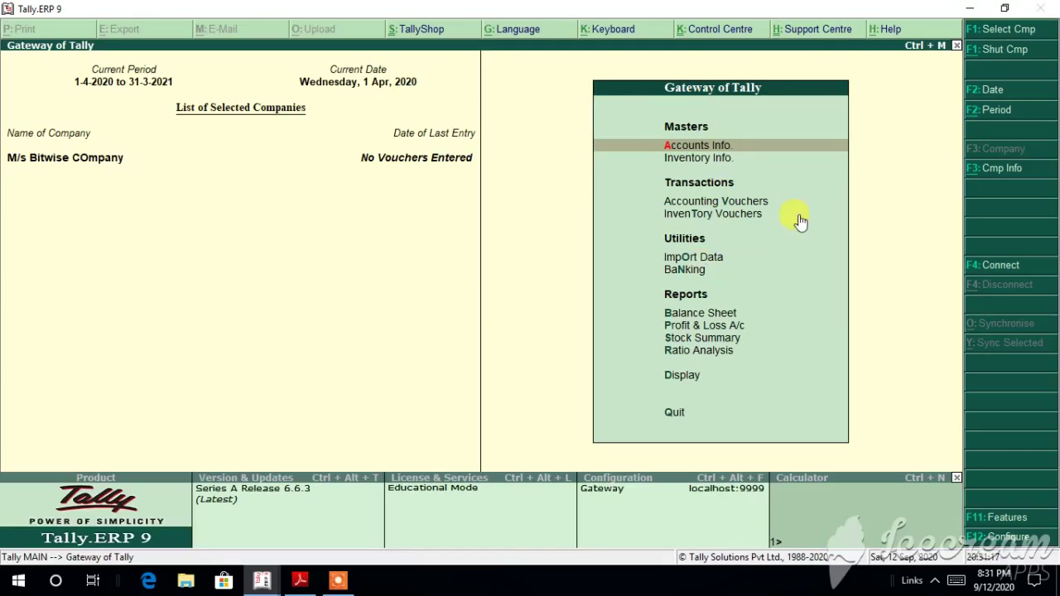
{"action": "left_click", "coordinate": [710, 149]}
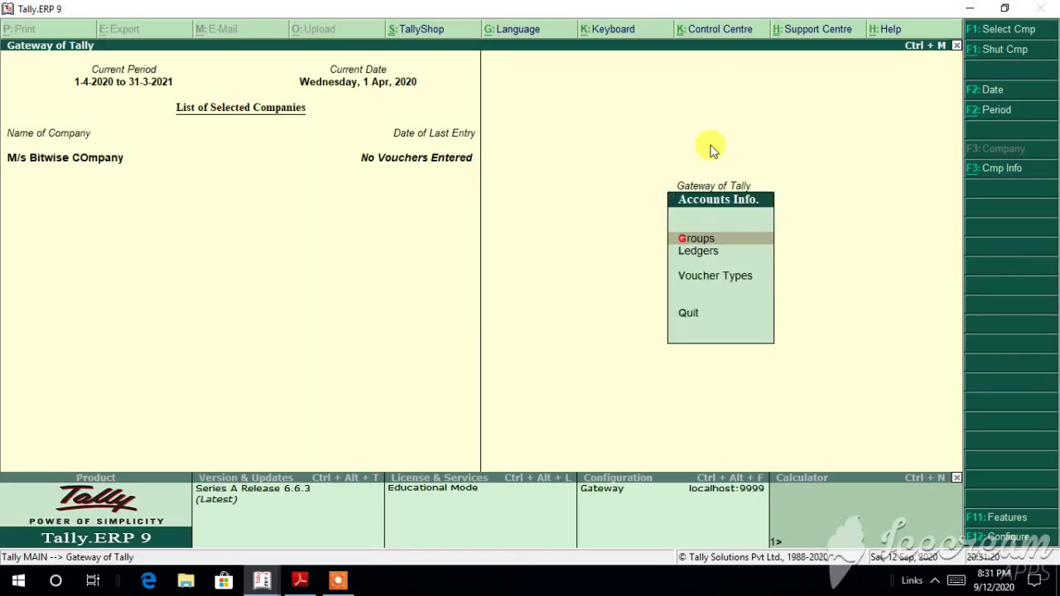
{"action": "left_click", "coordinate": [718, 242]}
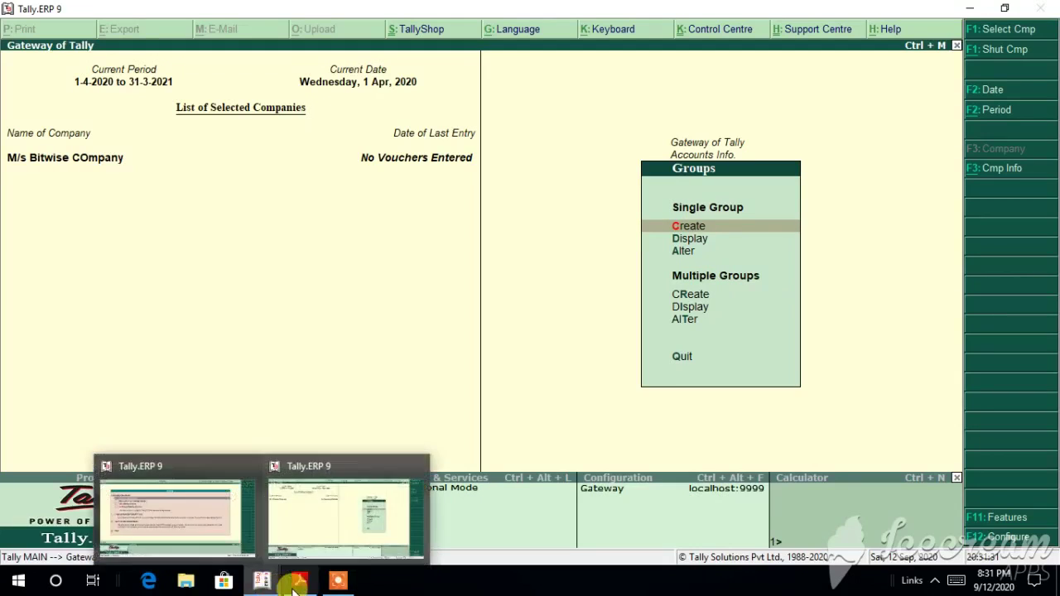
{"action": "left_click", "coordinate": [299, 583]}
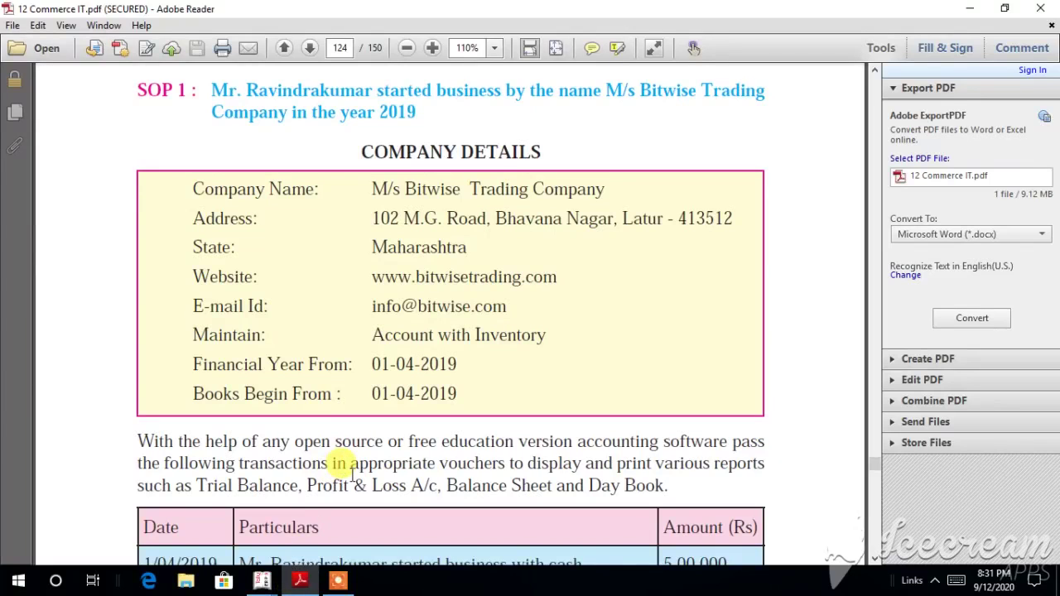
{"action": "scroll", "coordinate": [352, 472], "scroll_direction": "down", "scroll_amount": 4}
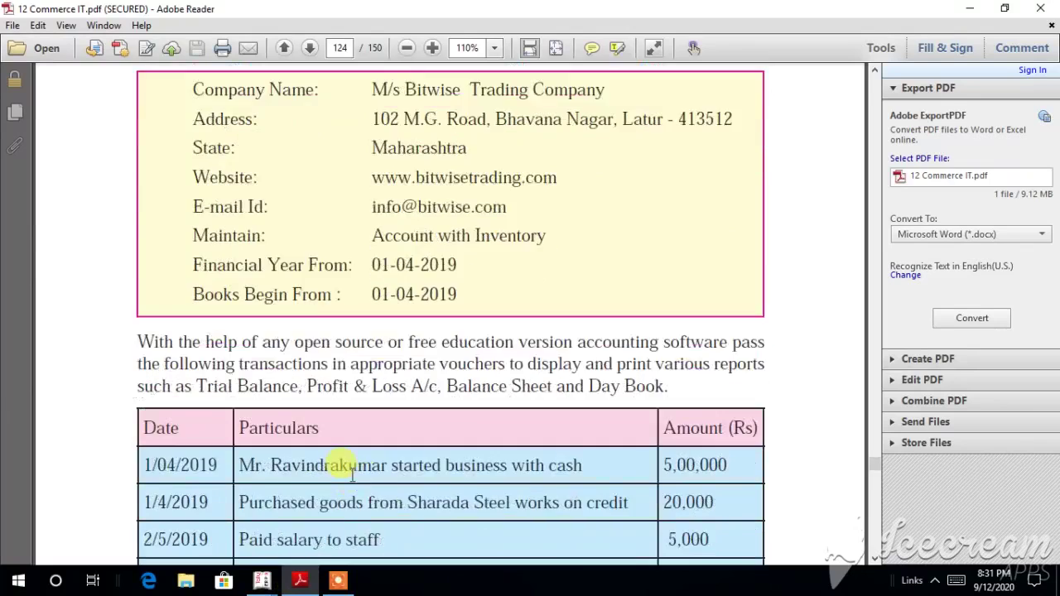
{"action": "scroll", "coordinate": [352, 473], "scroll_direction": "down", "scroll_amount": 2}
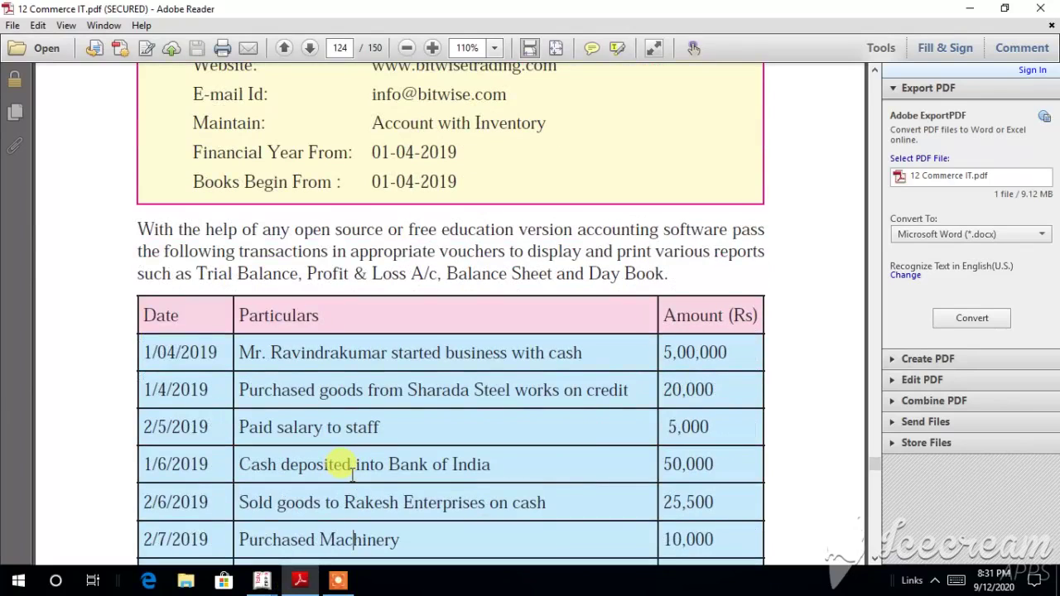
{"action": "scroll", "coordinate": [353, 474], "scroll_direction": "down", "scroll_amount": 1}
{"action": "scroll", "coordinate": [352, 474], "scroll_direction": "down", "scroll_amount": 10}
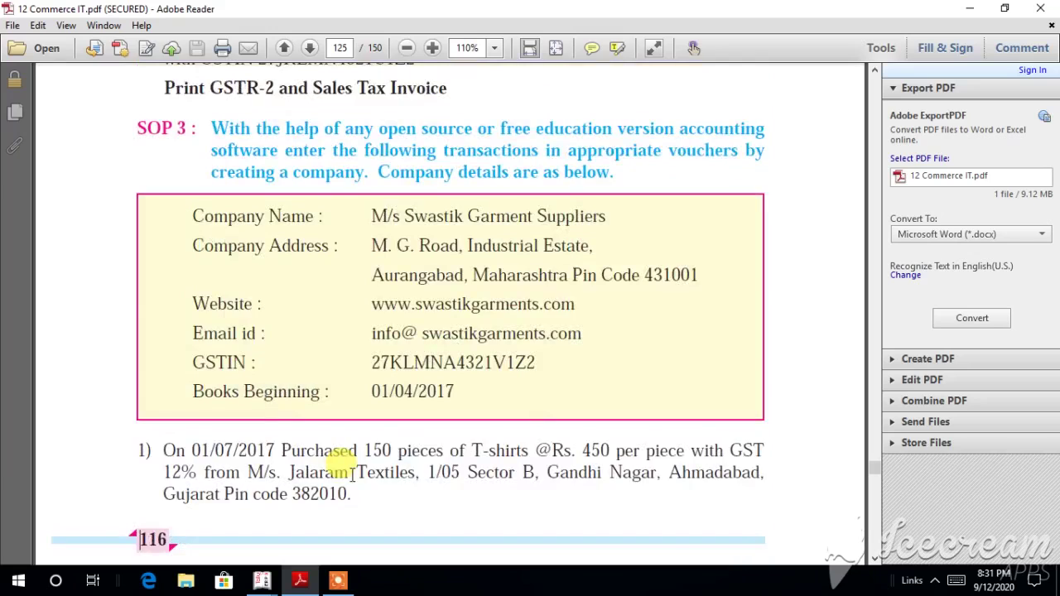
{"action": "scroll", "coordinate": [352, 472], "scroll_direction": "up", "scroll_amount": 10}
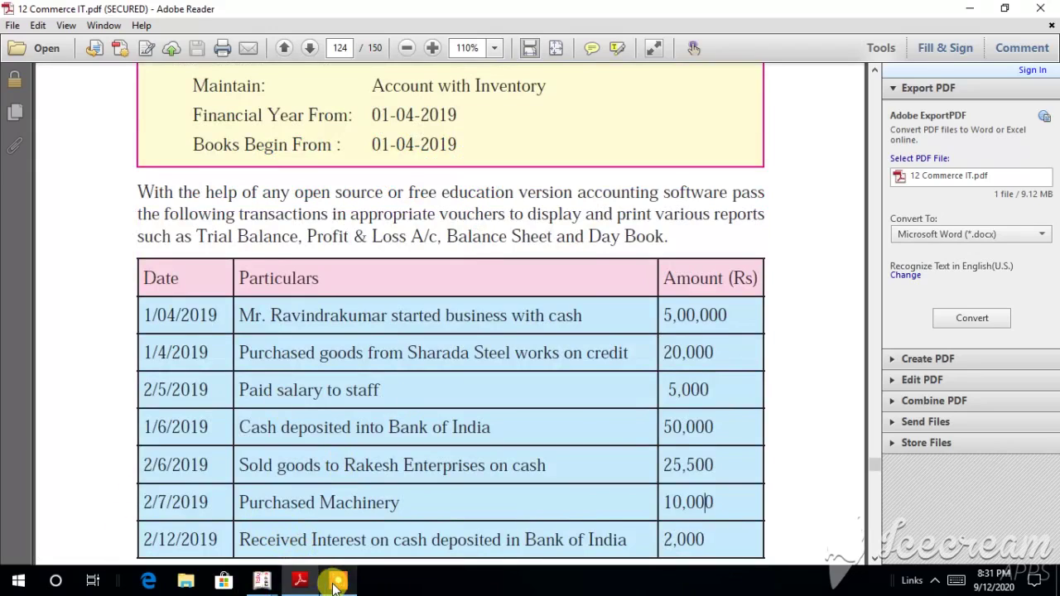
{"action": "mouse_move", "coordinate": [274, 585]}
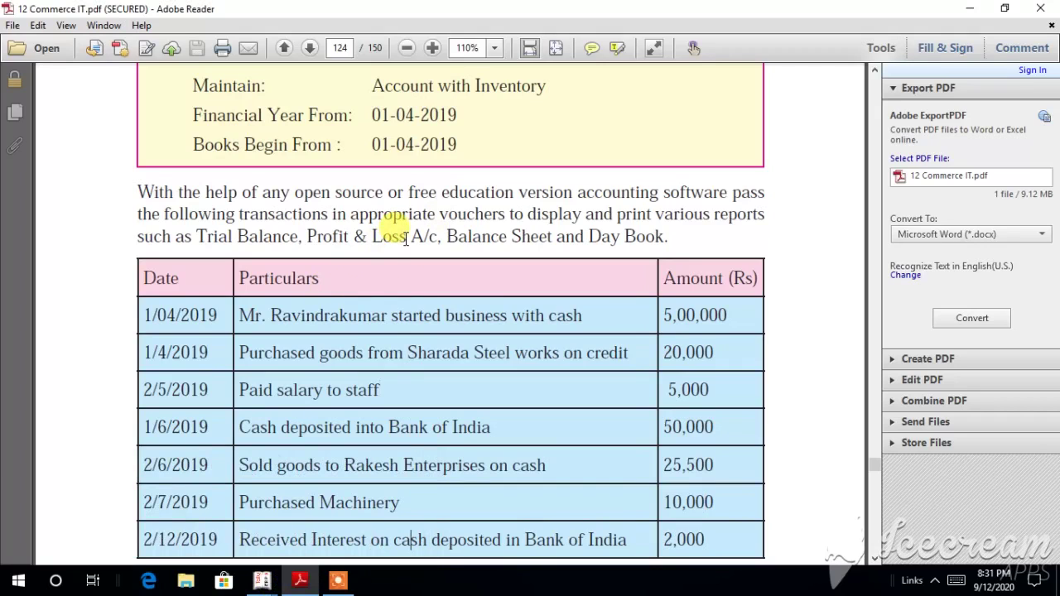
{"action": "key", "text": "Right"}
{"action": "key", "text": "Left"}
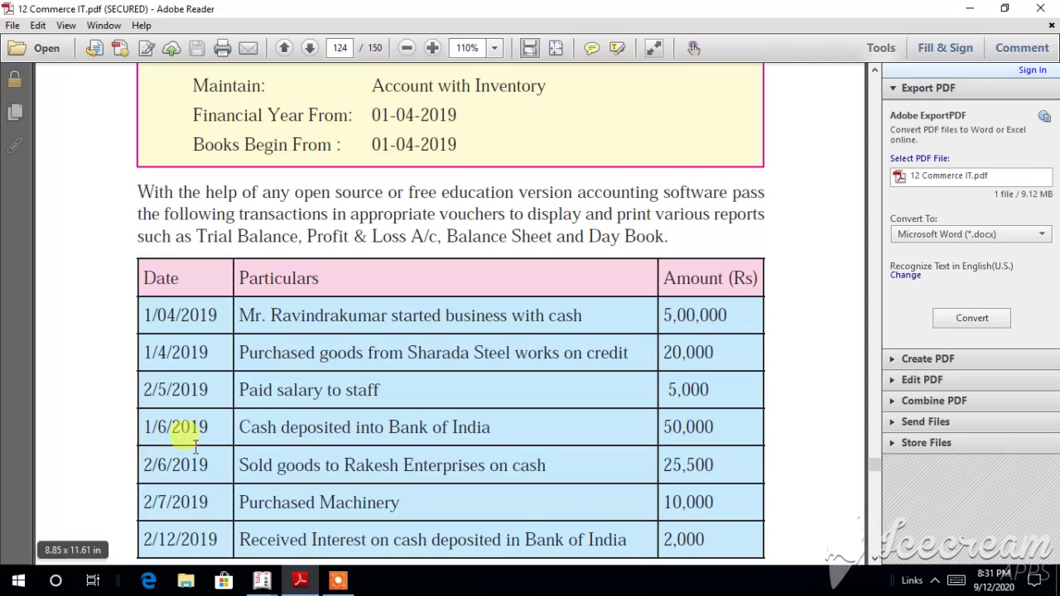
{"action": "left_click", "coordinate": [271, 583]}
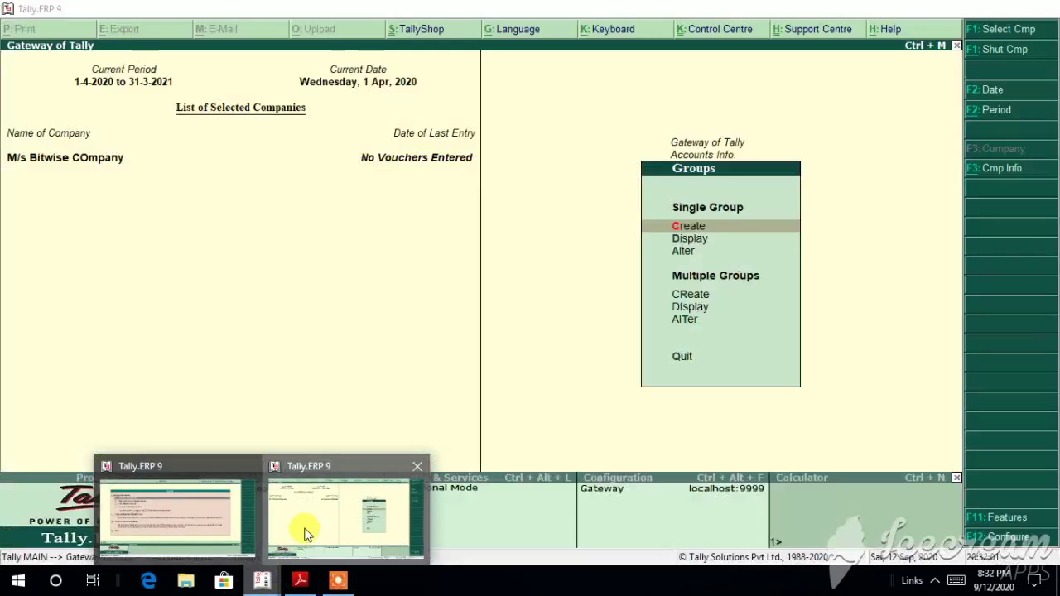
{"action": "left_click", "coordinate": [304, 535]}
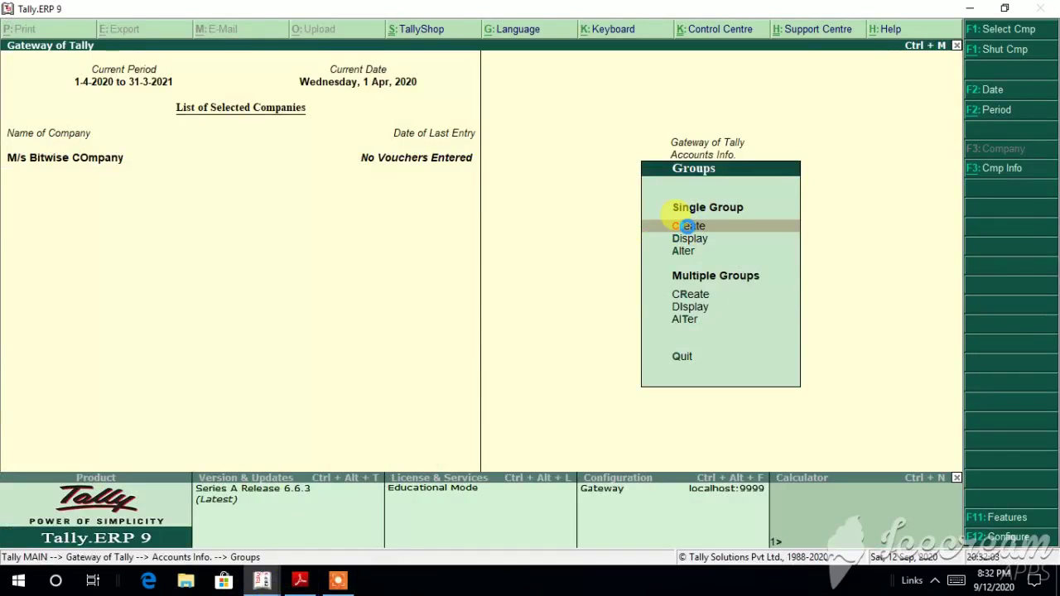
Step: Choose Create under Single Group, then view the assignment PDF in Adobe Reader
{"action": "left_click", "coordinate": [687, 225]}
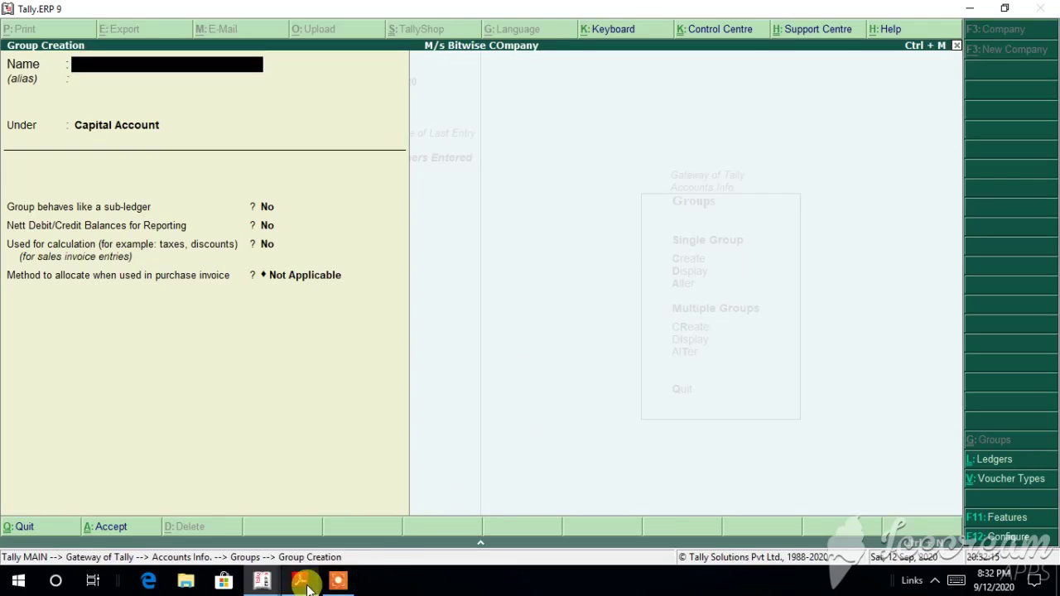
{"action": "mouse_move", "coordinate": [264, 580]}
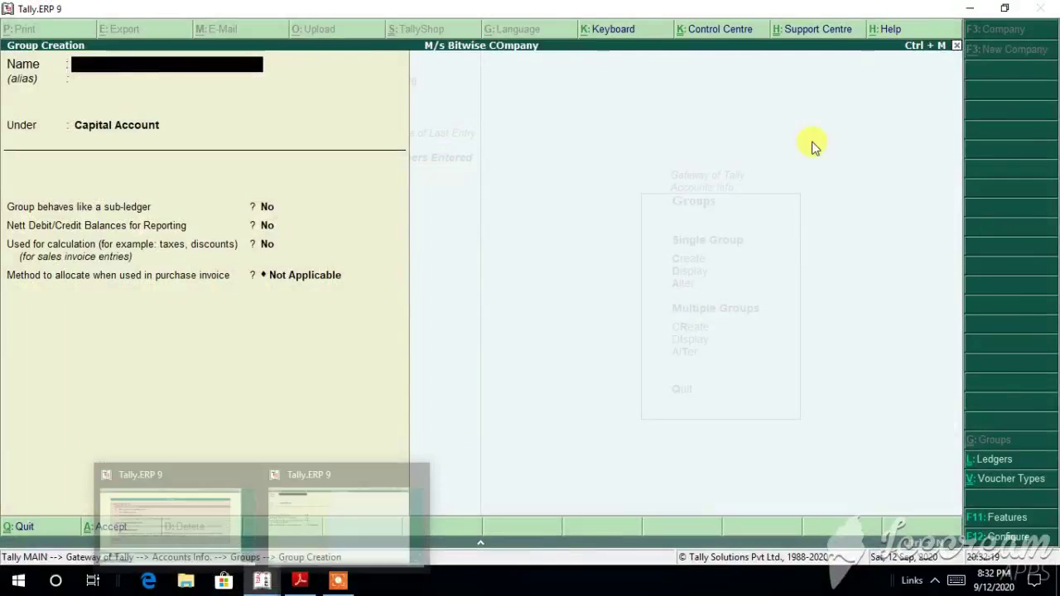
{"action": "left_click", "coordinate": [303, 584]}
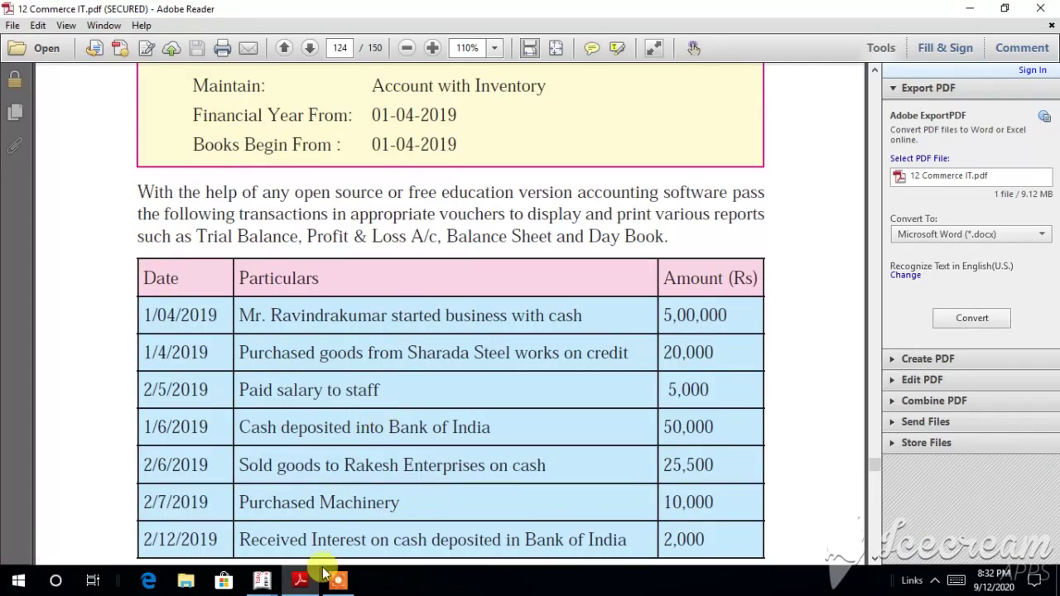
{"action": "mouse_move", "coordinate": [302, 586]}
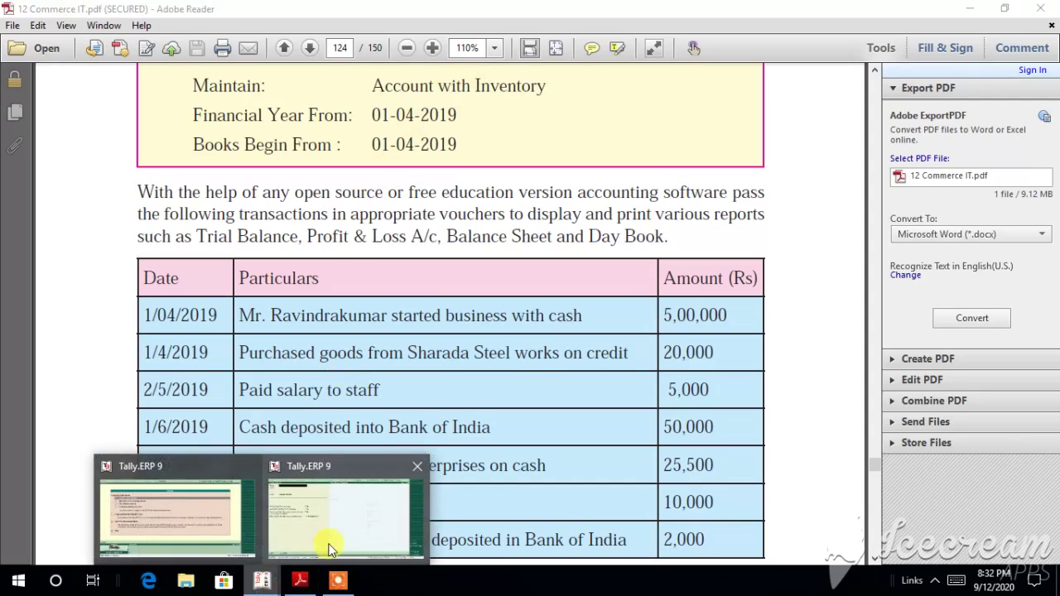
Step: Name the group 'Account with Inventory' under Capital Account, then switch to the PDF
{"action": "left_click", "coordinate": [324, 542]}
{"action": "type", "text": "Acc"}
{"action": "type", "text": "ou"}
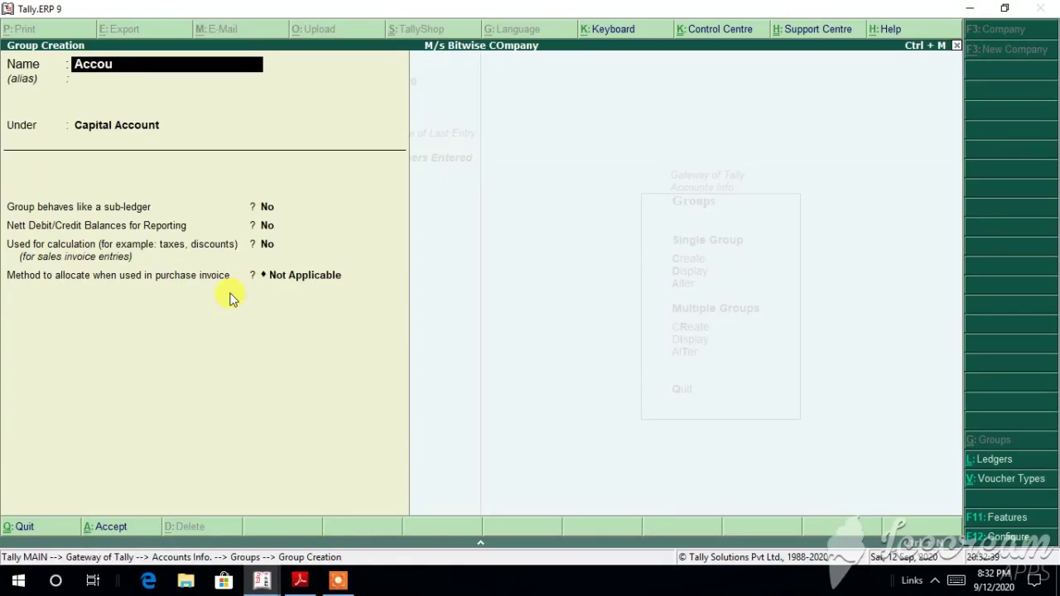
{"action": "type", "text": "nt wi"}
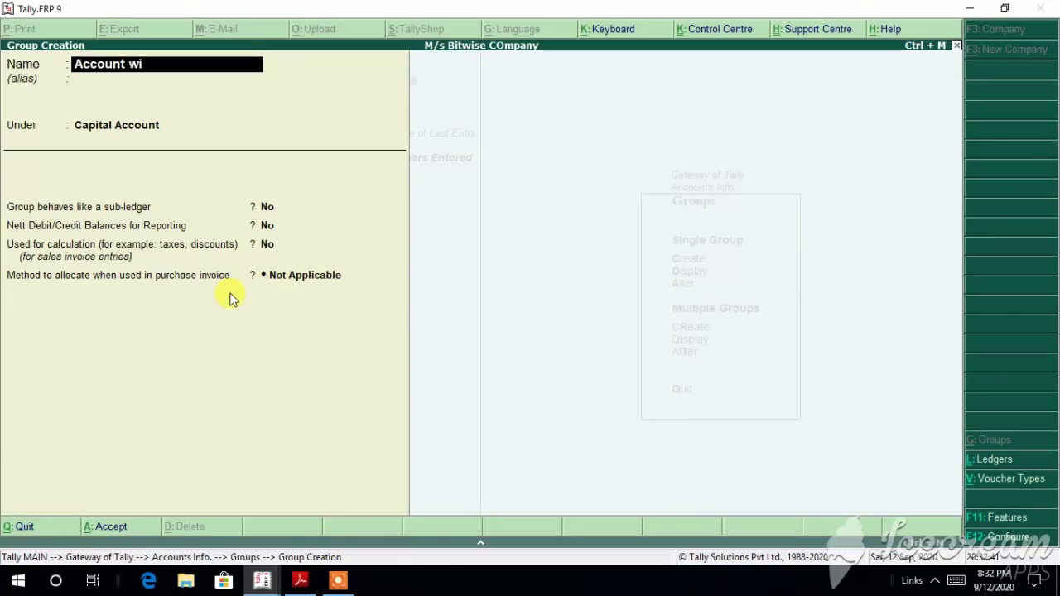
{"action": "type", "text": "th i"}
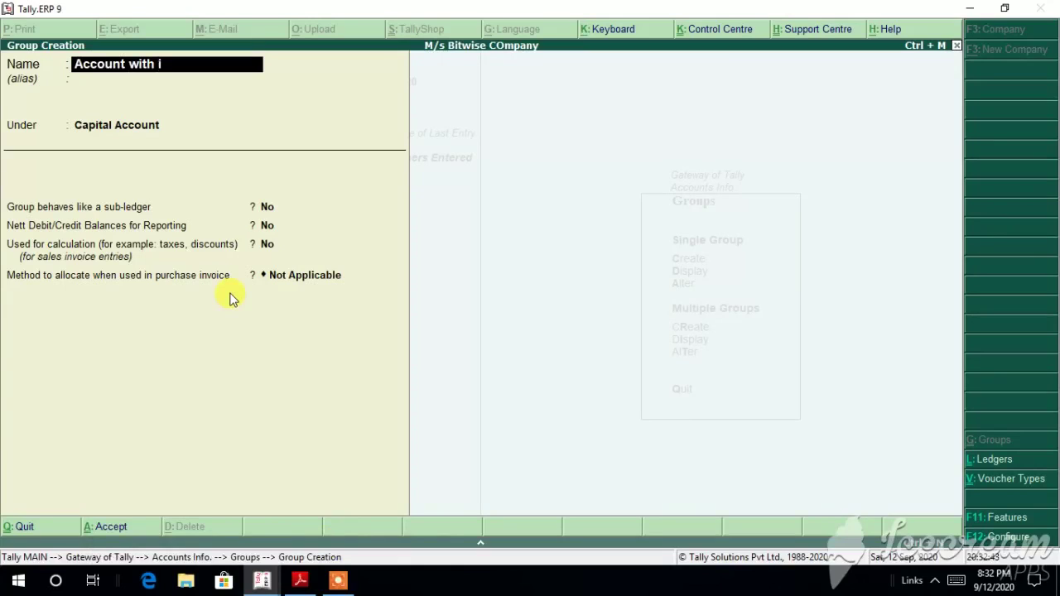
{"action": "type", "text": "nventory"}
{"action": "key", "text": "Return"}
{"action": "key", "text": "Return"}
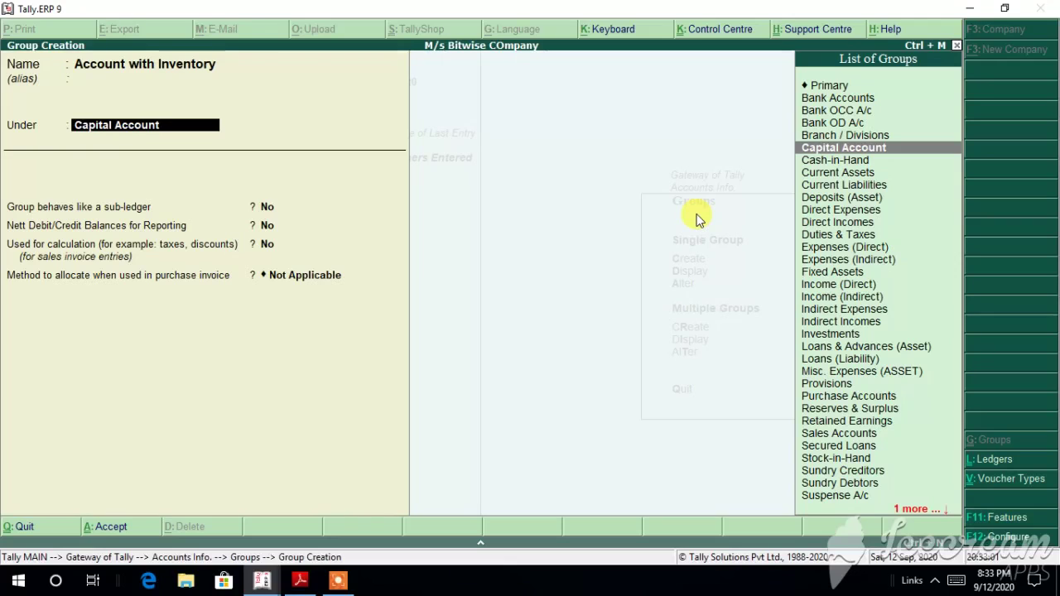
{"action": "key", "text": "Down"}
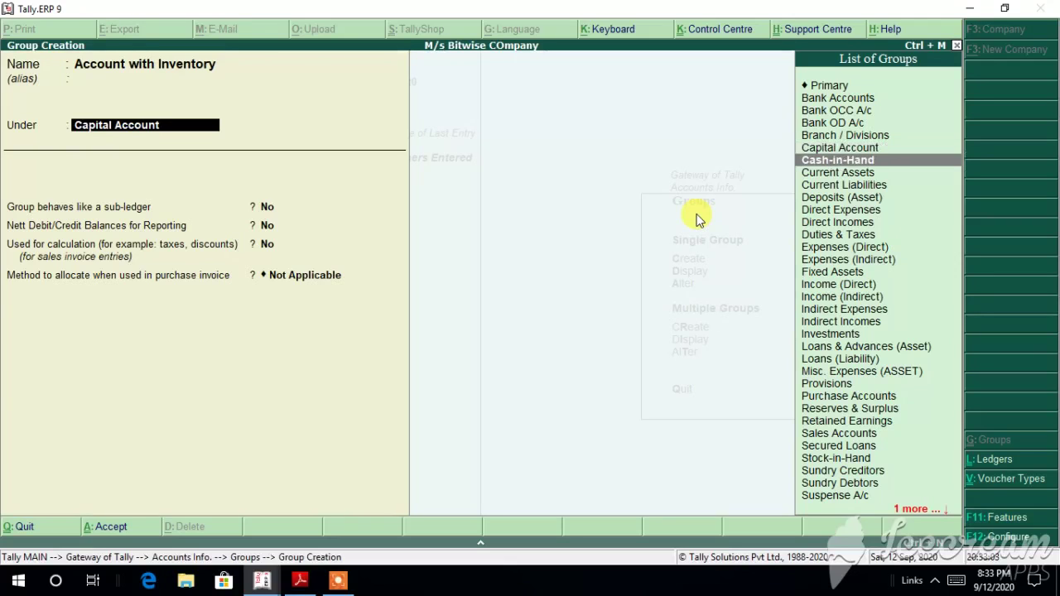
{"action": "key", "text": "Up"}
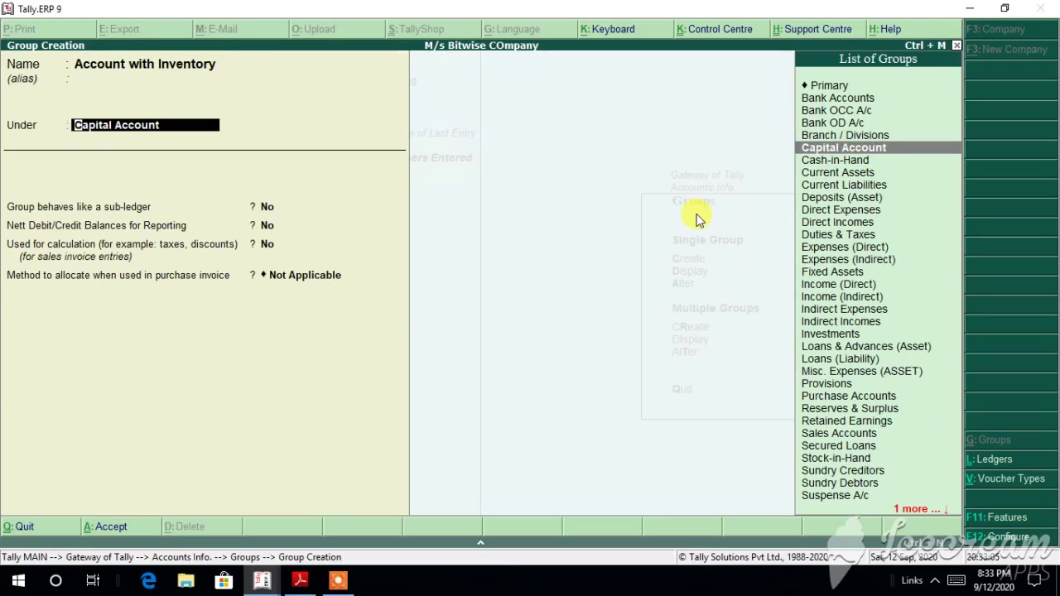
{"action": "left_click", "coordinate": [300, 583]}
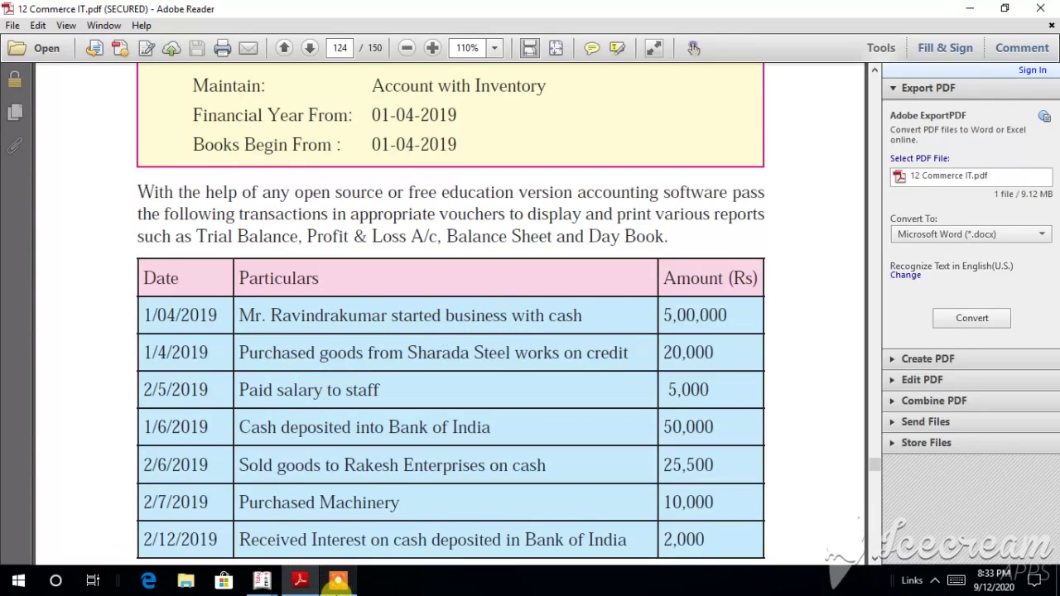
Step: Save the Account with Inventory group under Cash-in-Hand, keeping Not Applicable allocation
{"action": "mouse_move", "coordinate": [265, 584]}
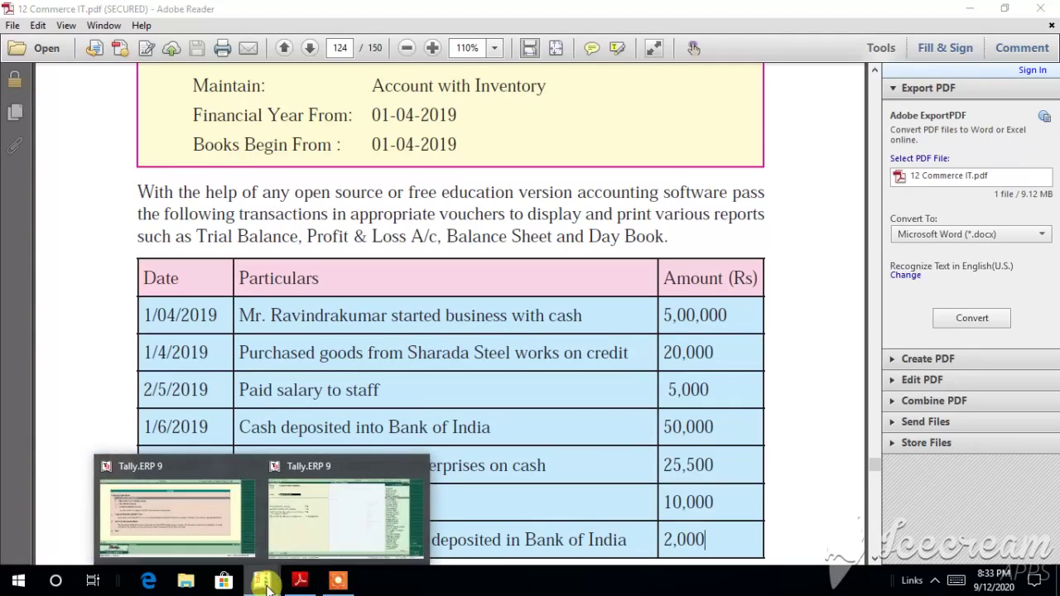
{"action": "left_click", "coordinate": [350, 513]}
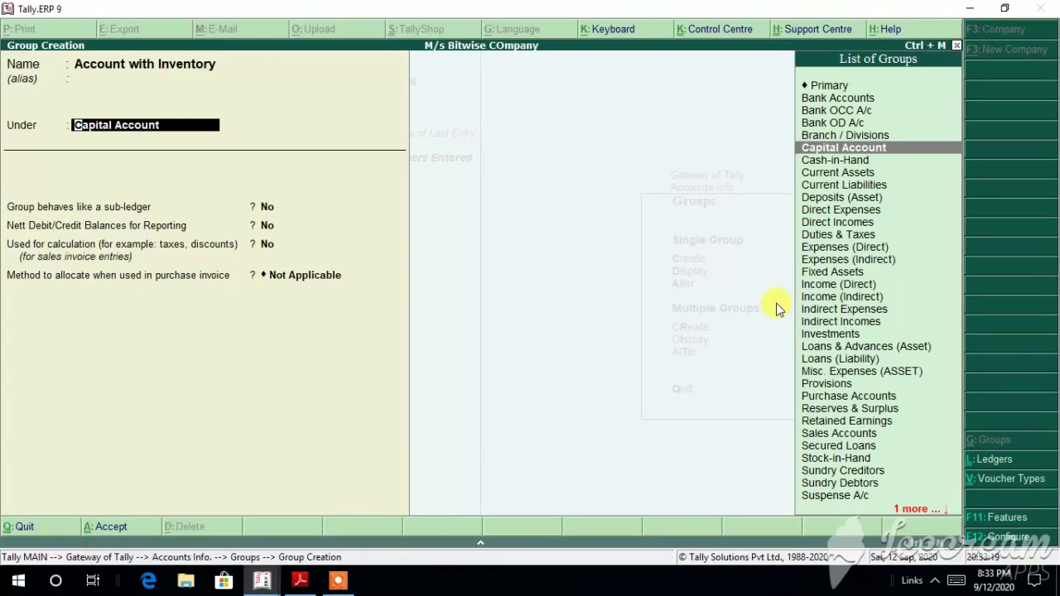
{"action": "key", "text": "Down"}
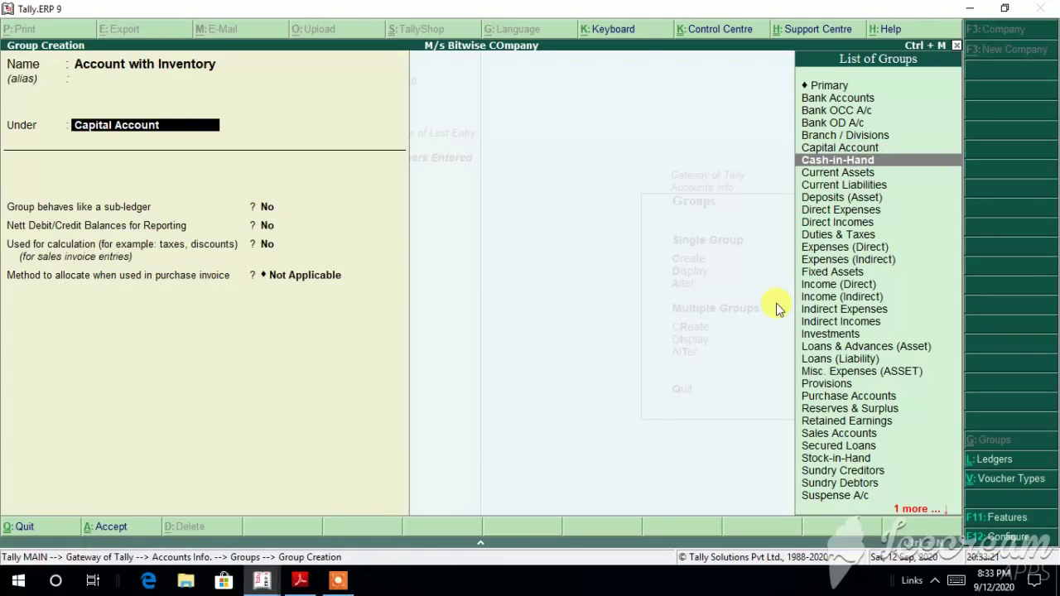
{"action": "key", "text": "Return"}
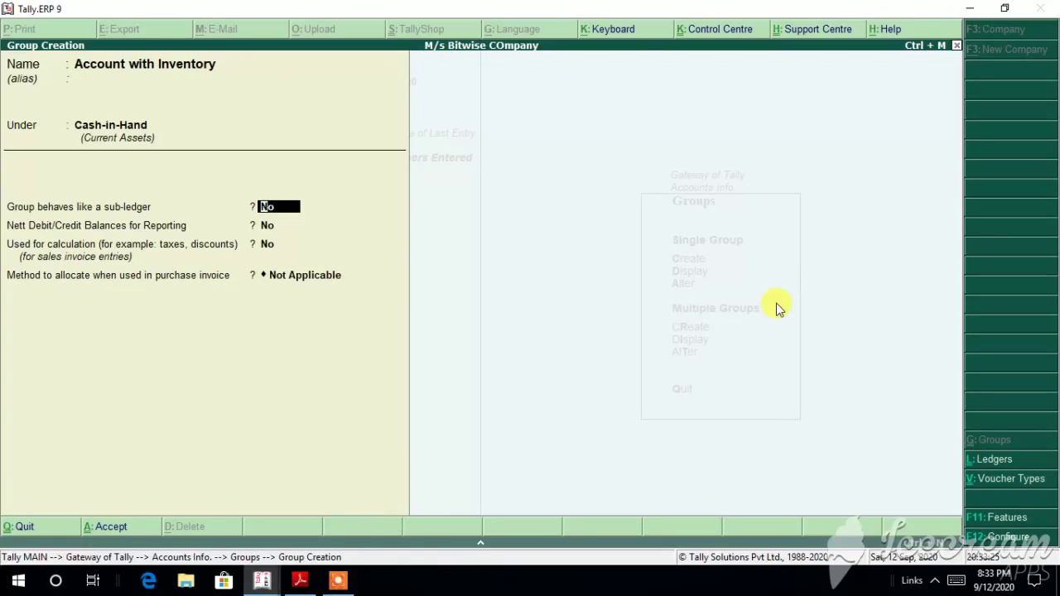
{"action": "key", "text": "Return"}
{"action": "key", "text": "Return"}
{"action": "key", "text": "Return"}
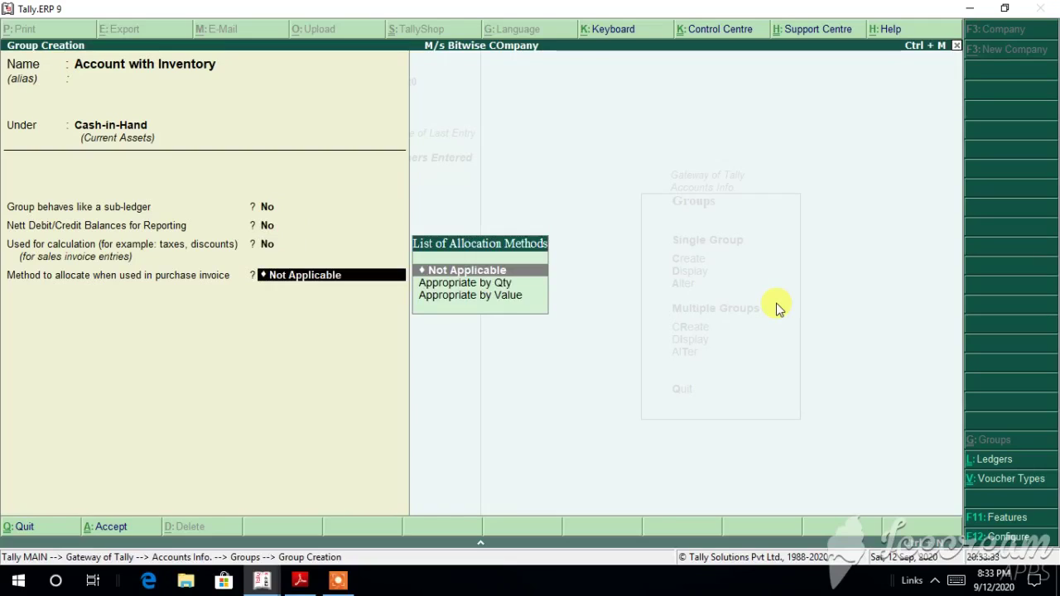
{"action": "key", "text": "Return"}
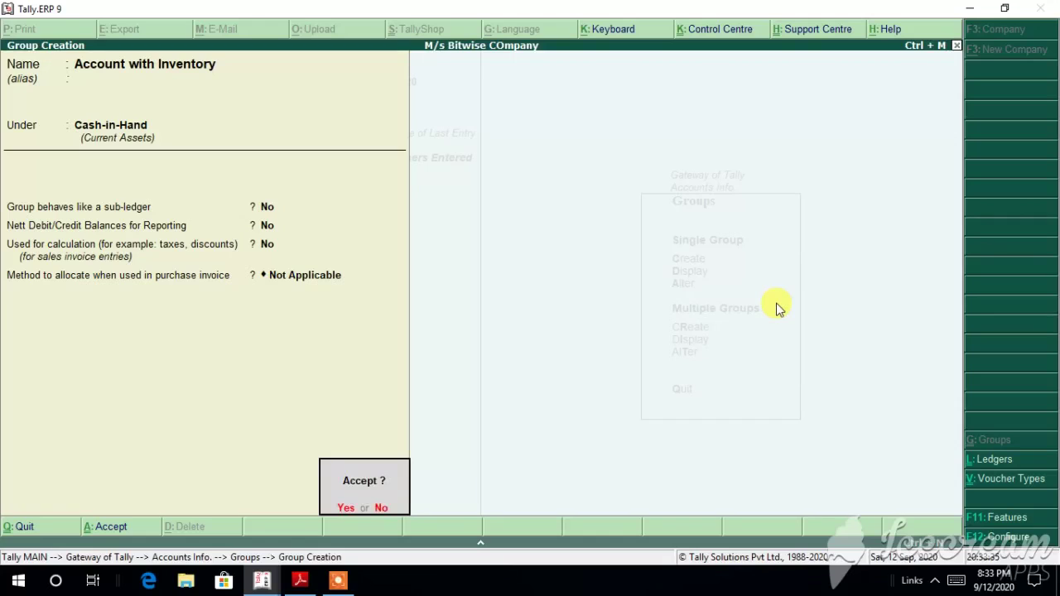
{"action": "left_click", "coordinate": [345, 509]}
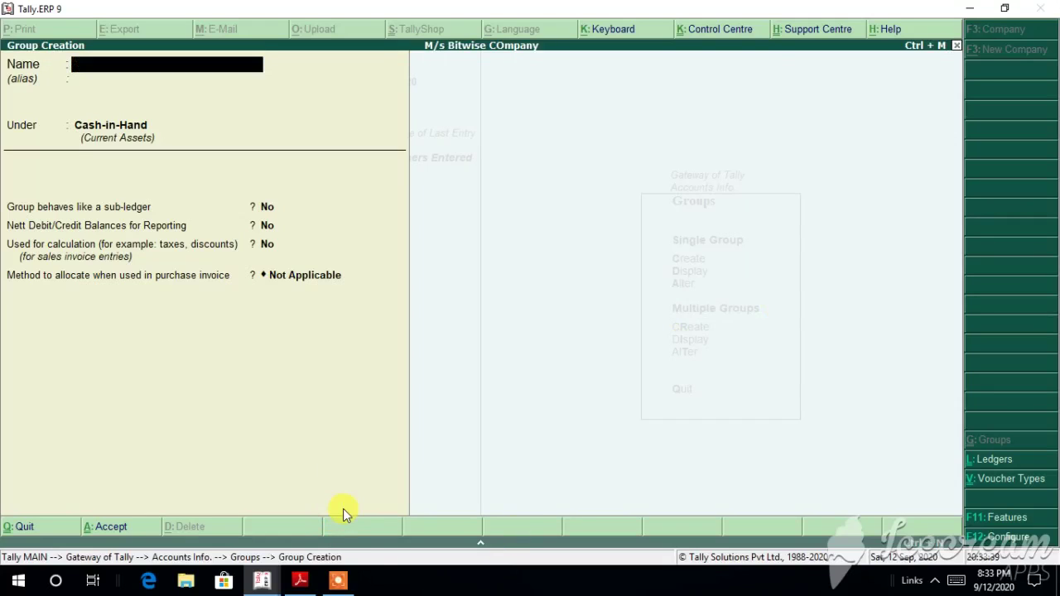
{"action": "left_click", "coordinate": [300, 586]}
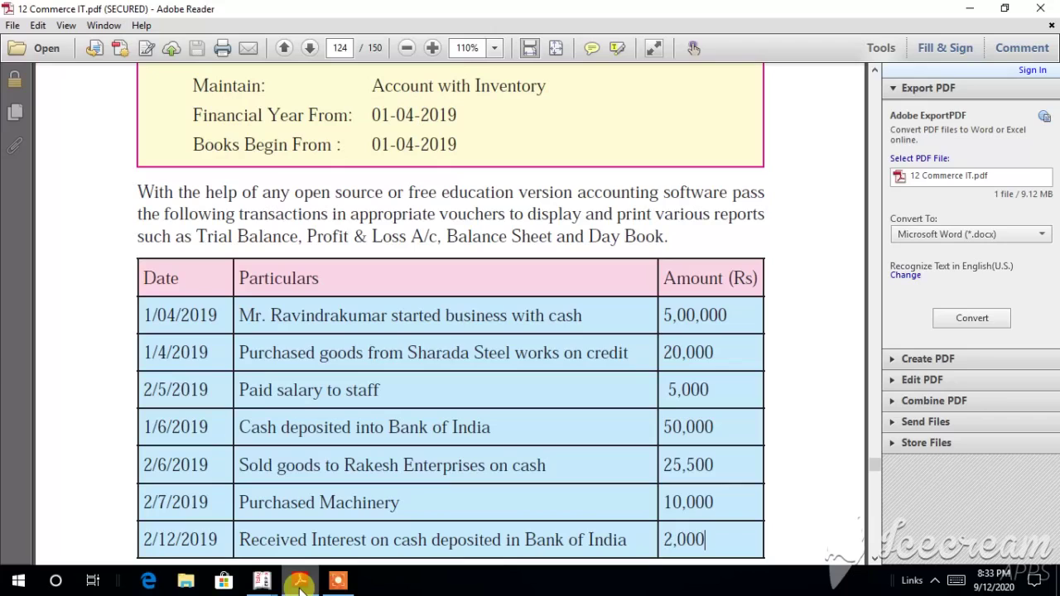
{"action": "left_click", "coordinate": [338, 581]}
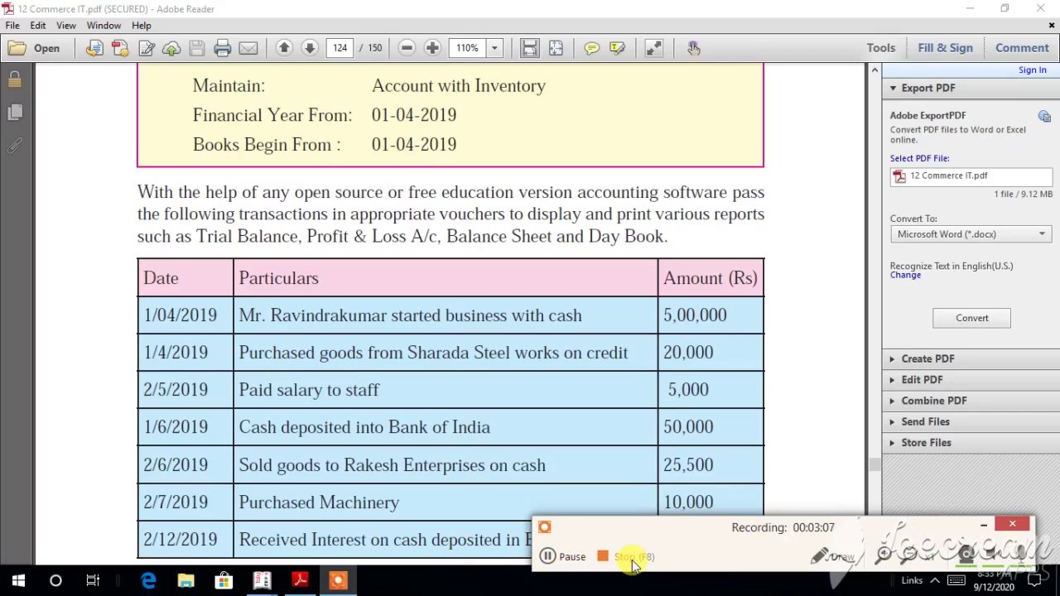
{"action": "left_click", "coordinate": [533, 416]}
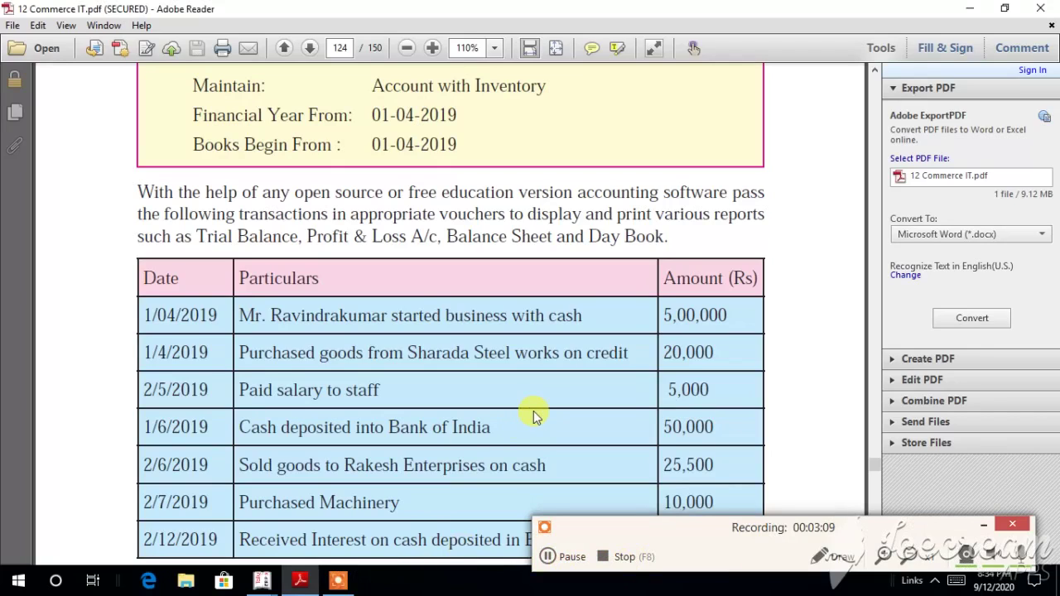
{"action": "left_click", "coordinate": [984, 526]}
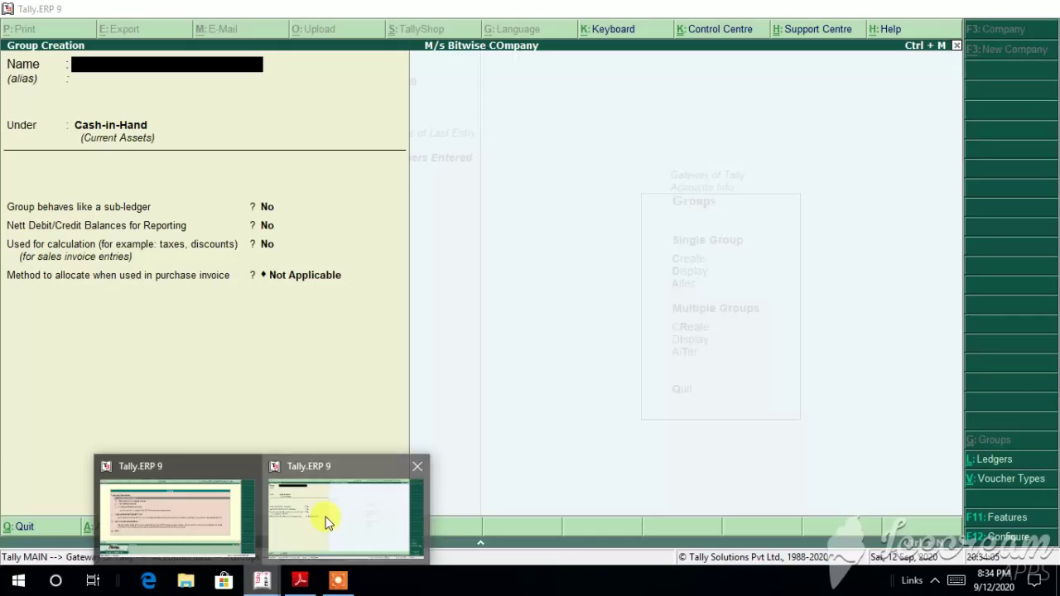
{"action": "left_click", "coordinate": [326, 519]}
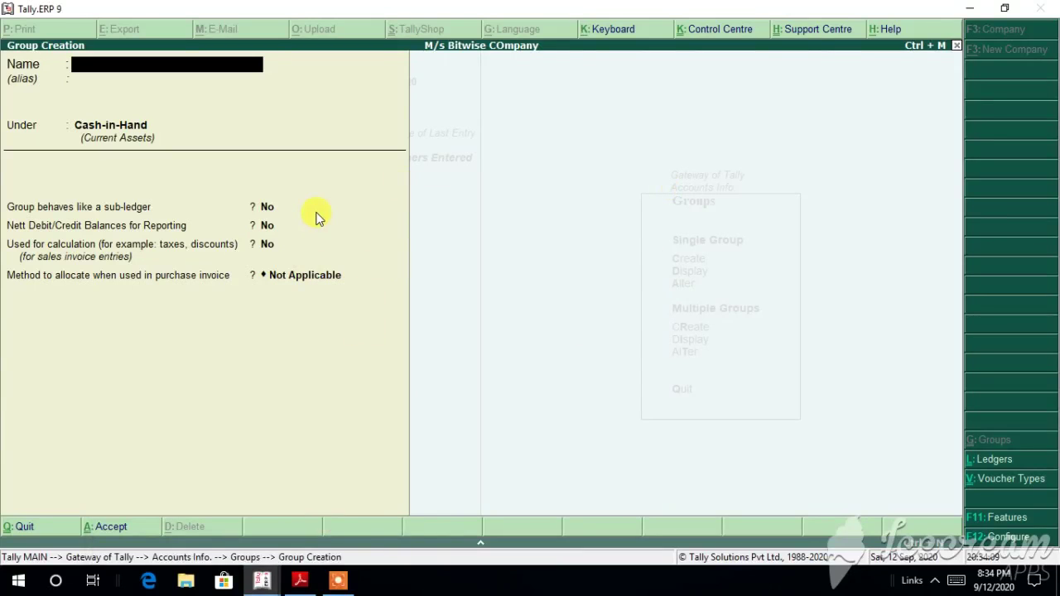
Step: Display the Cash-in-Hand and Account with Inventory groups, then return to the Groups menu
{"action": "left_click", "coordinate": [956, 47]}
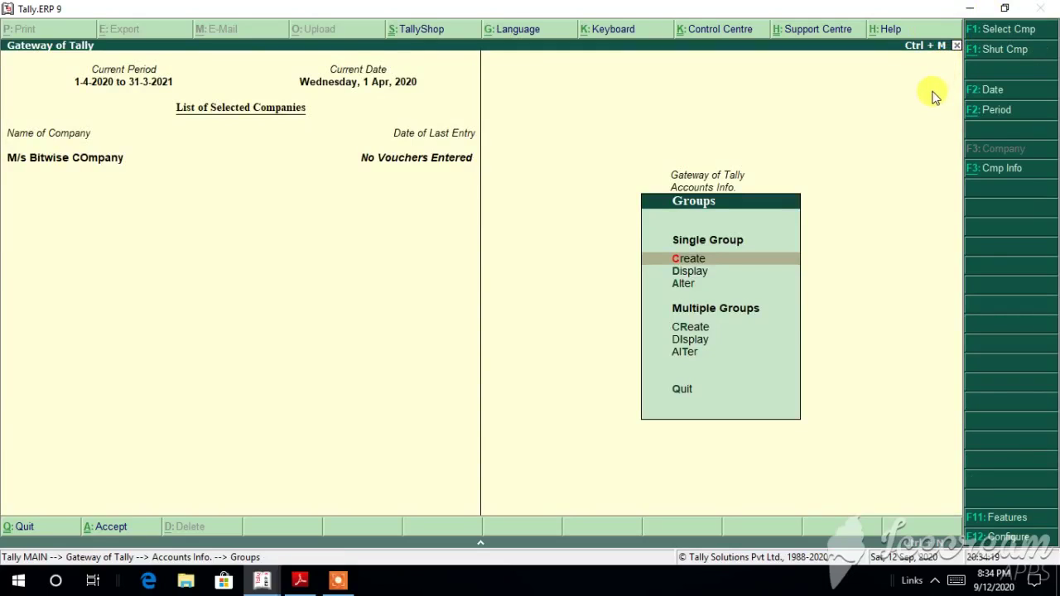
{"action": "left_click", "coordinate": [696, 284]}
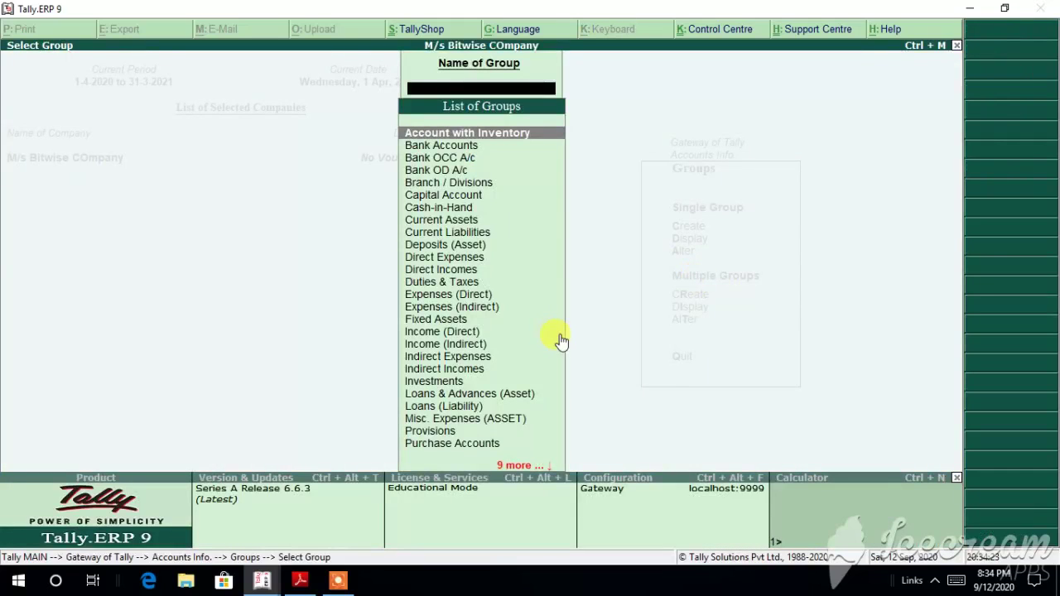
{"action": "left_click", "coordinate": [467, 210]}
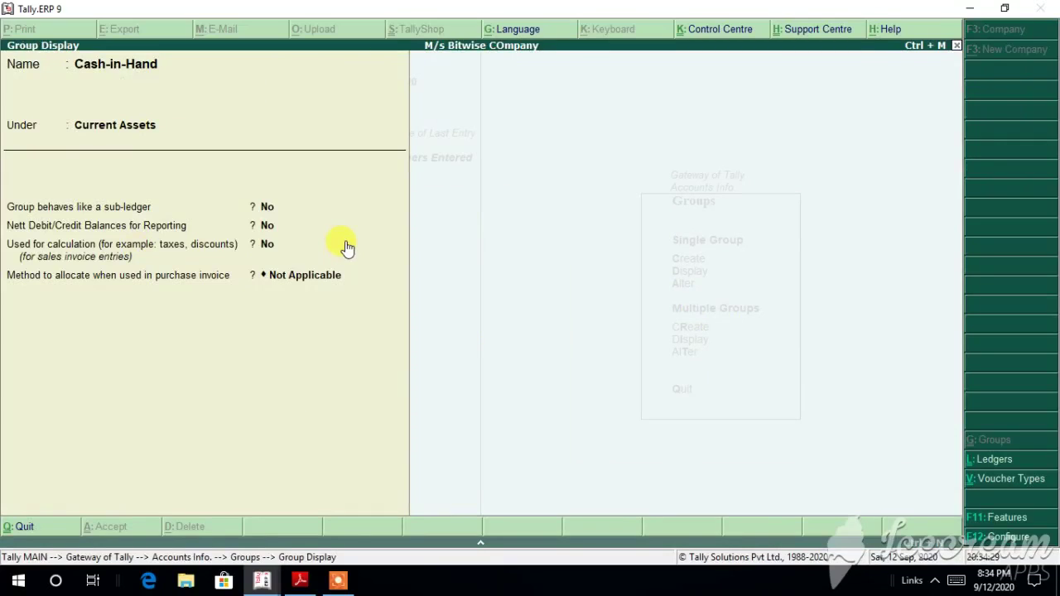
{"action": "left_click", "coordinate": [957, 46]}
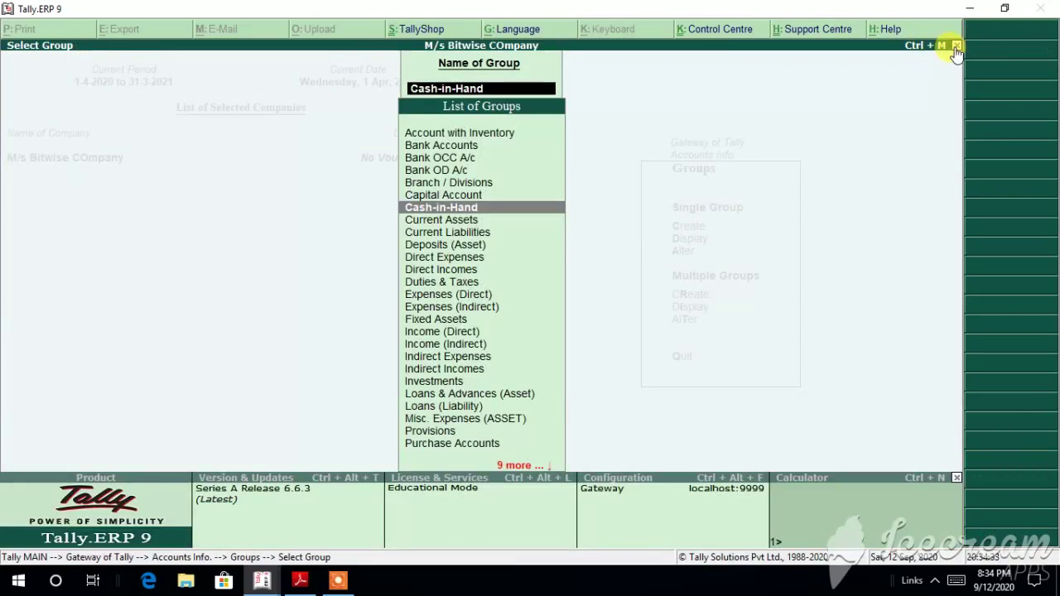
{"action": "left_click", "coordinate": [470, 135]}
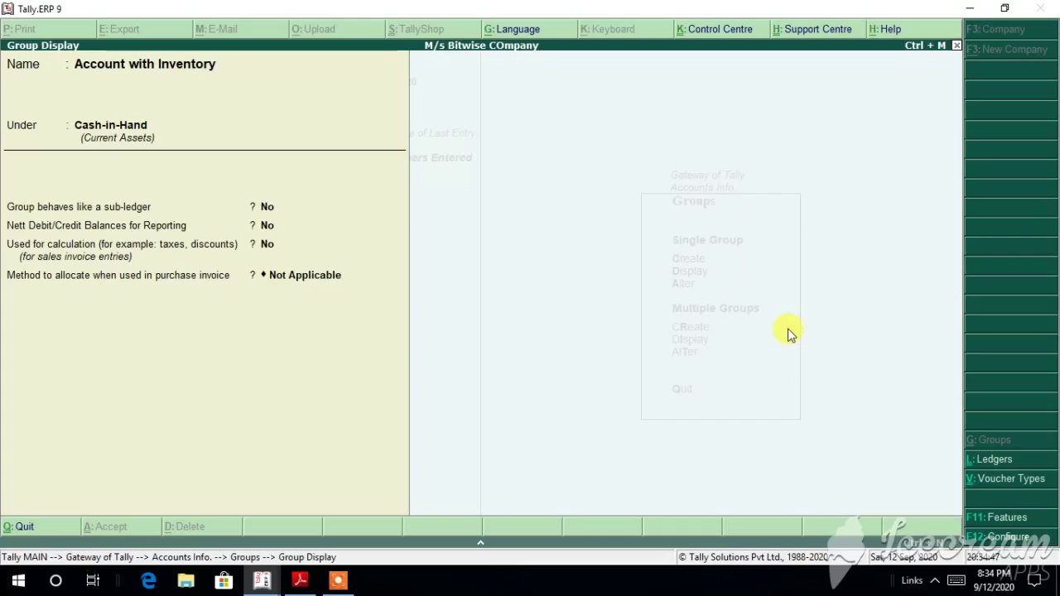
{"action": "left_click", "coordinate": [957, 46]}
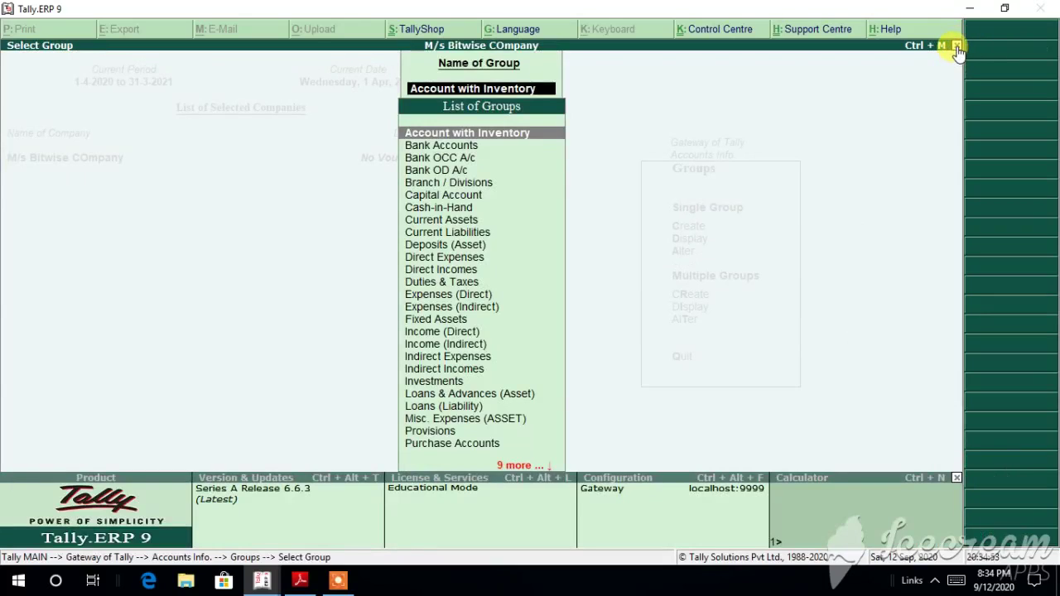
{"action": "left_click", "coordinate": [958, 46]}
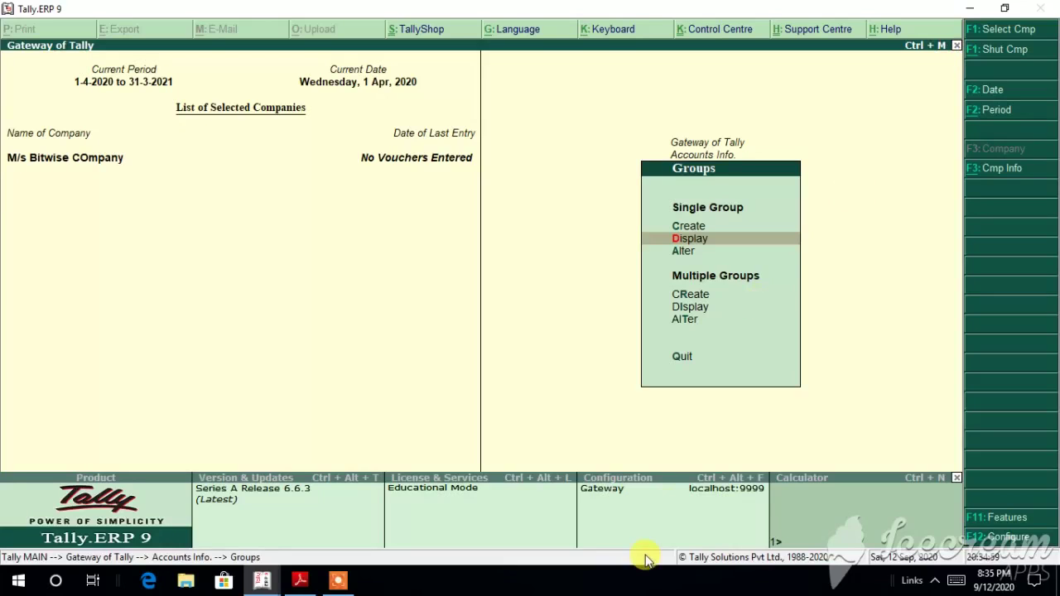
Step: Start a new ledger via Ledgers > Create, then switch to the exercise PDF
{"action": "left_click", "coordinate": [683, 361]}
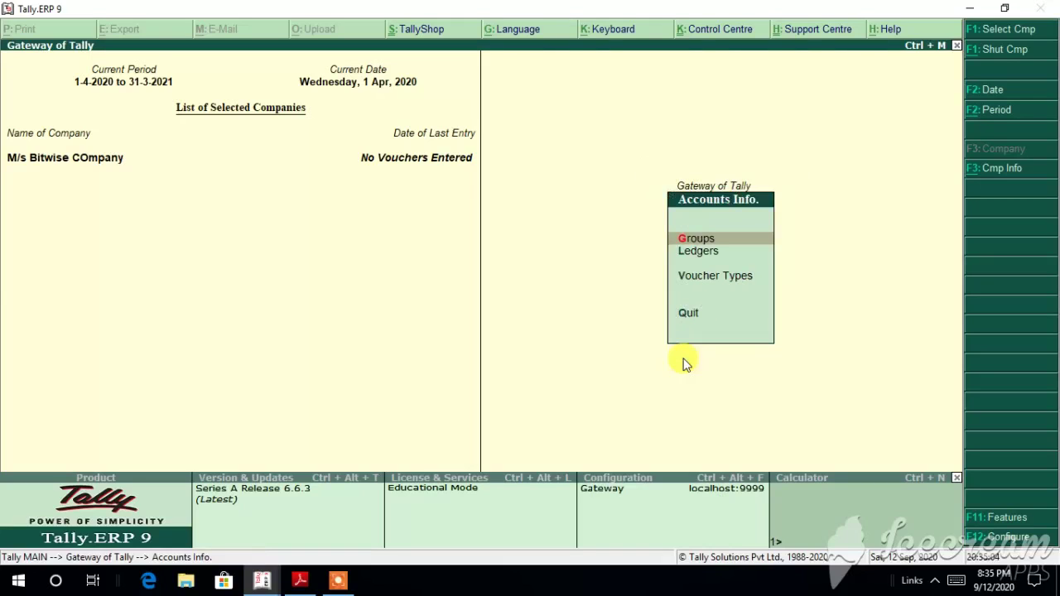
{"action": "left_click", "coordinate": [707, 242]}
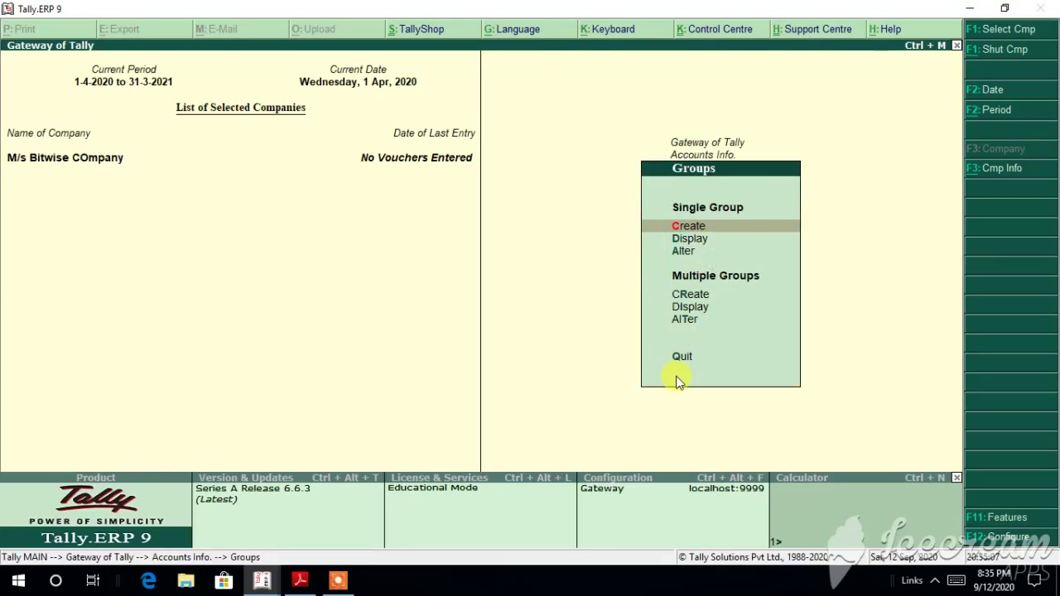
{"action": "left_click", "coordinate": [684, 356]}
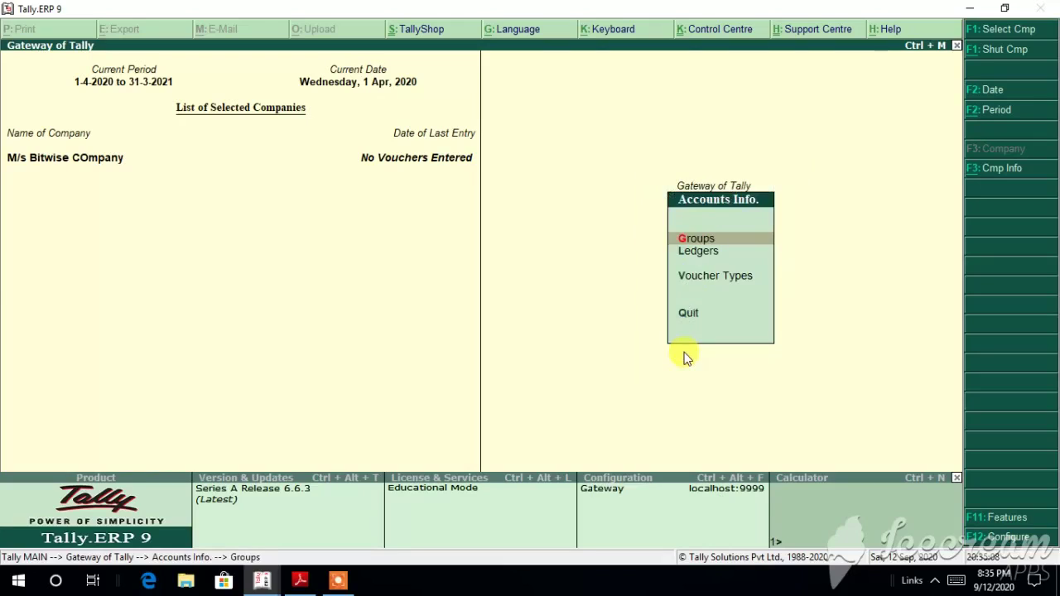
{"action": "left_click", "coordinate": [706, 250]}
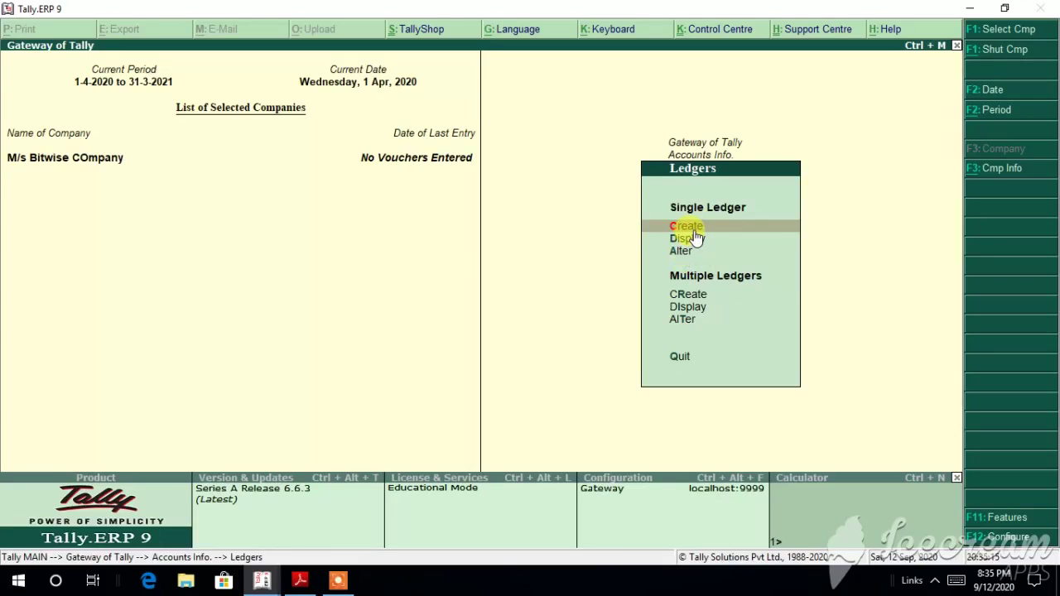
{"action": "left_click", "coordinate": [695, 229]}
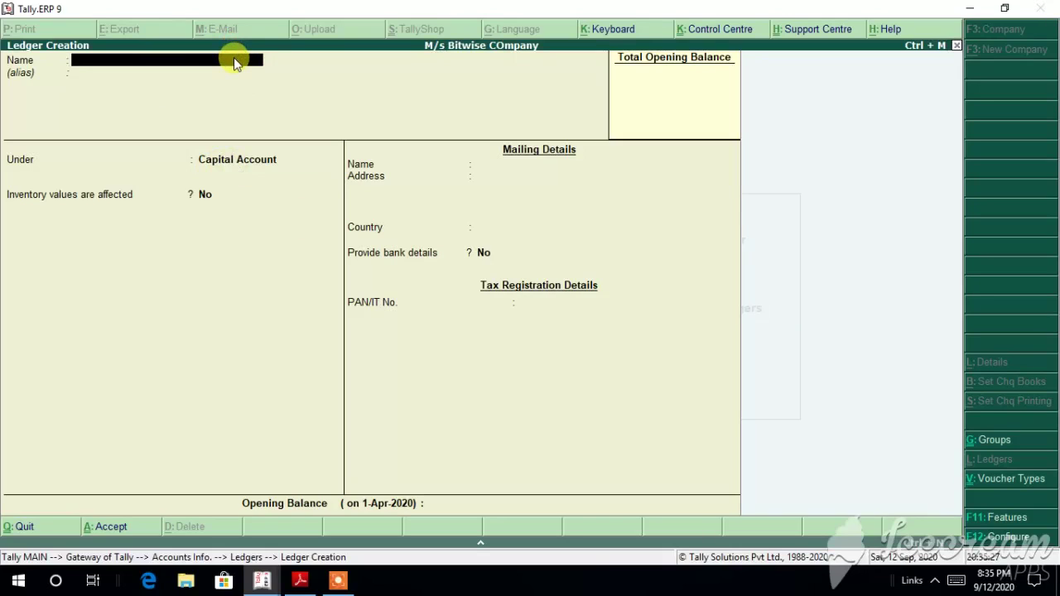
{"action": "left_click", "coordinate": [301, 582]}
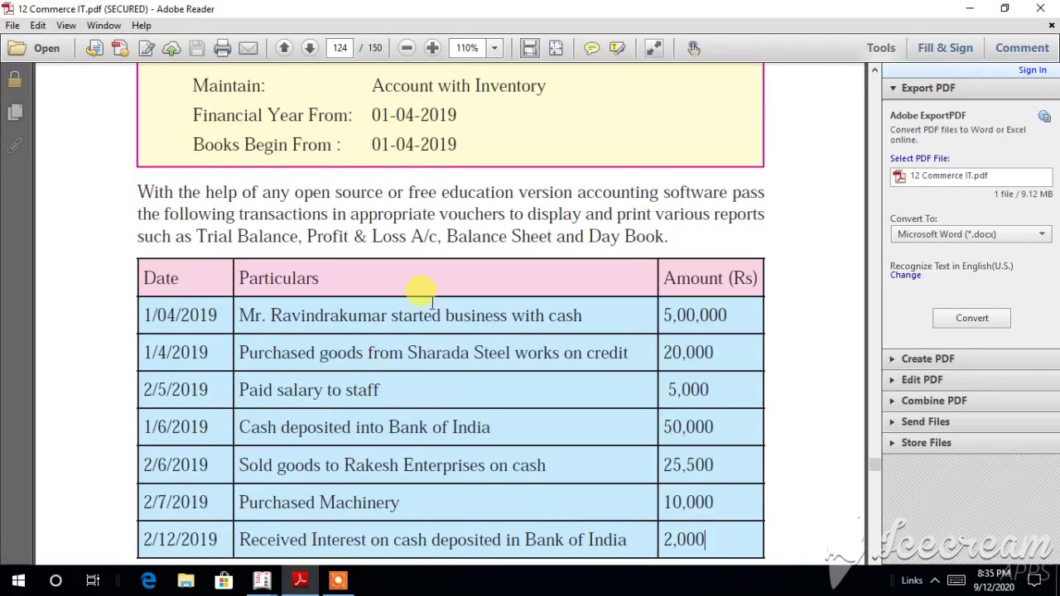
Step: Scroll the PDF up to the company details, then return to Tally's Ledger Creation form
{"action": "scroll", "coordinate": [432, 303], "scroll_direction": "up", "scroll_amount": 5}
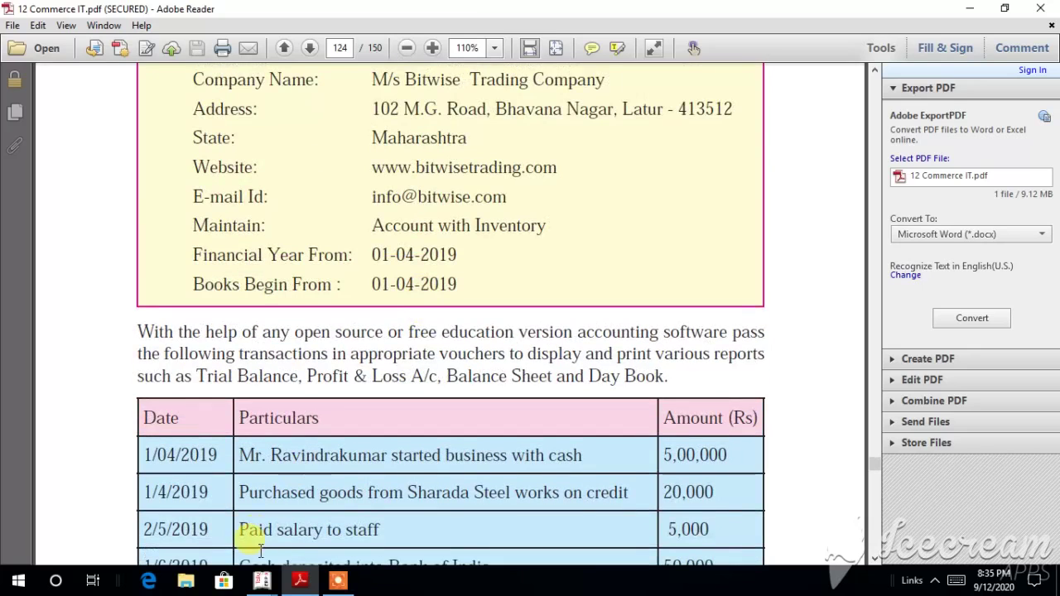
{"action": "left_click", "coordinate": [262, 580]}
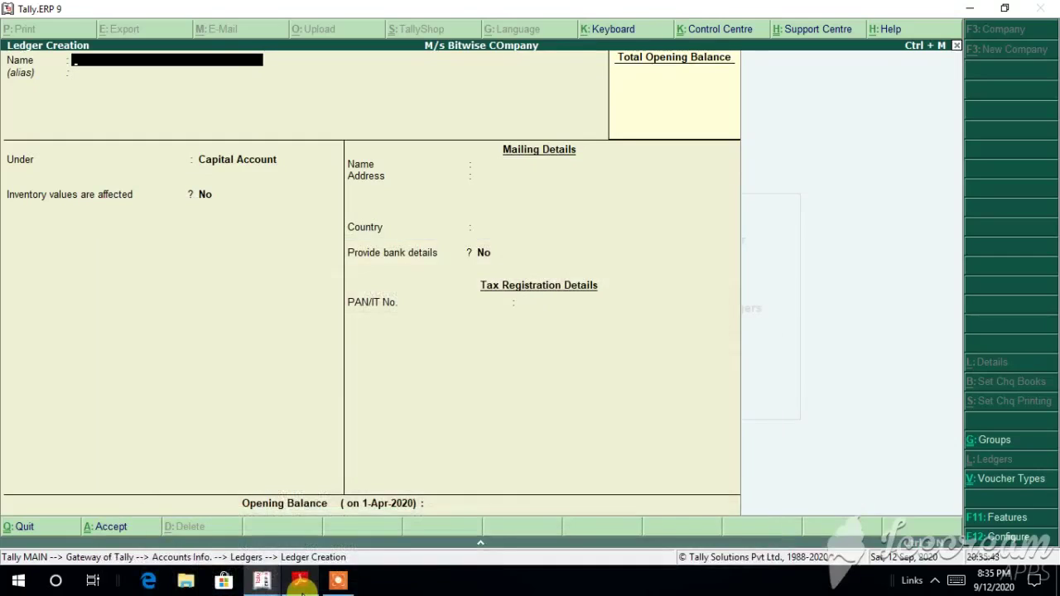
Step: Name the ledger 'Account' under Capital Account with Maharashtra as the state
{"action": "type", "text": "Acc"}
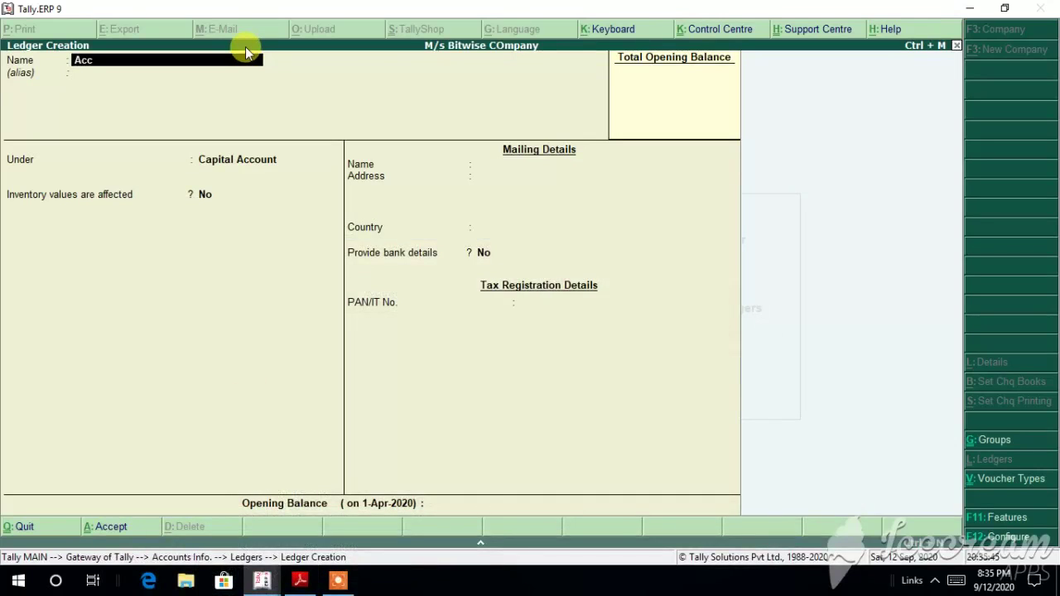
{"action": "type", "text": "ount"}
{"action": "key", "text": "Return"}
{"action": "key", "text": "Return"}
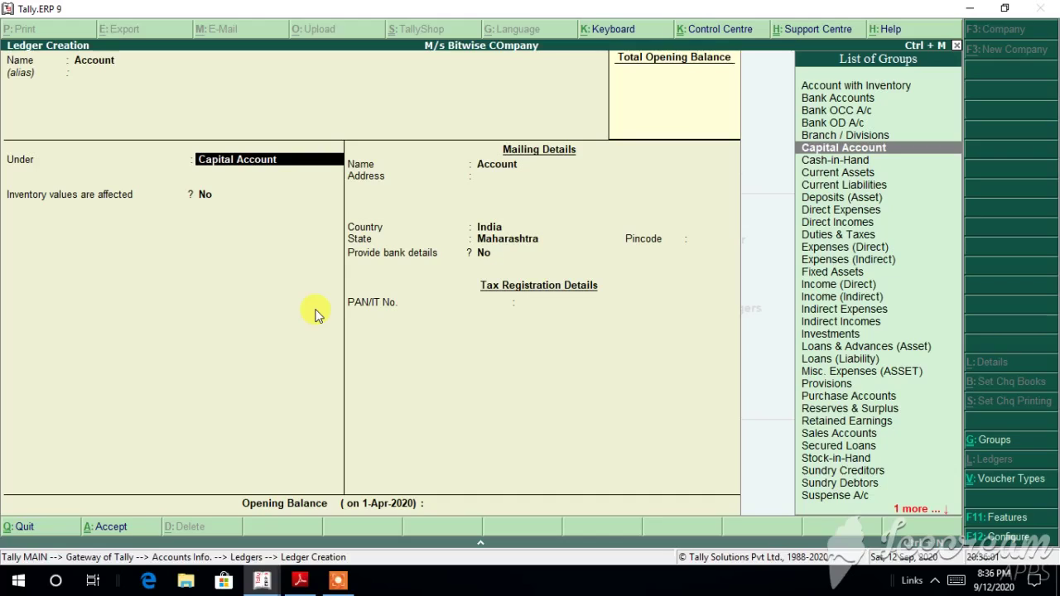
{"action": "key", "text": "Return"}
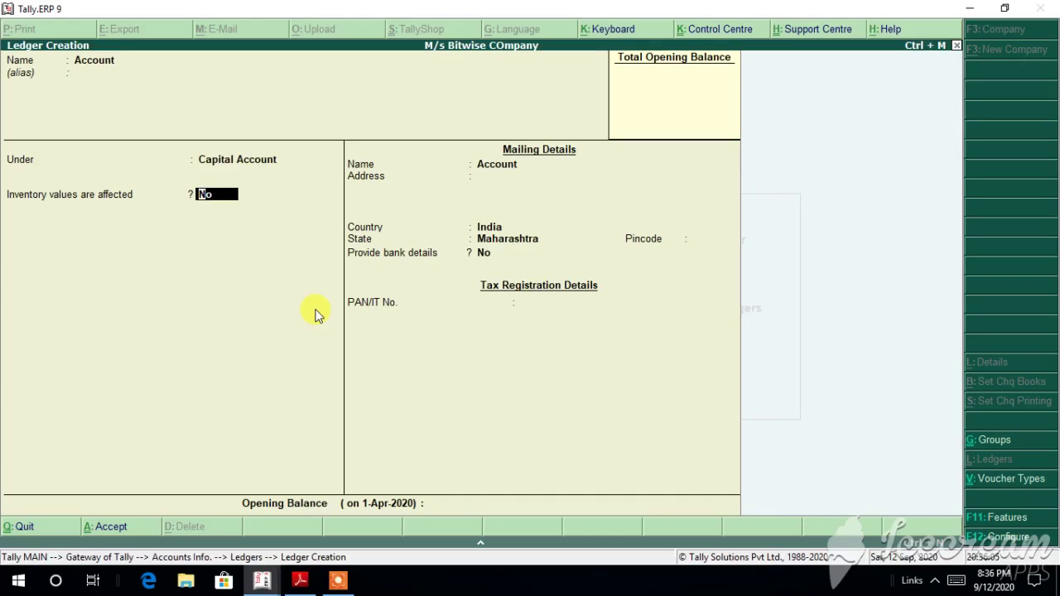
{"action": "key", "text": "Return"}
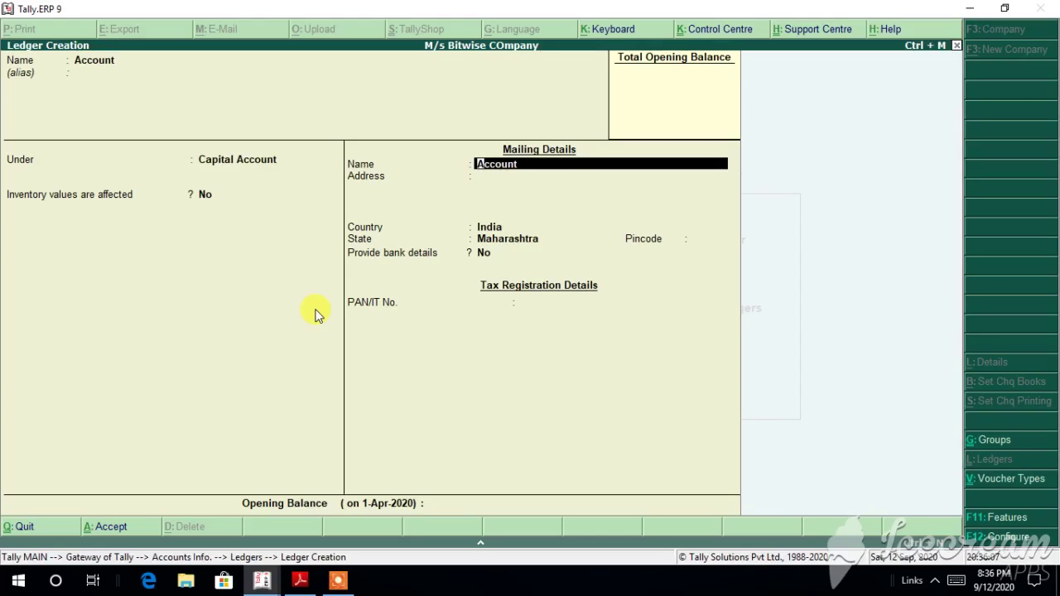
{"action": "key", "text": "Return"}
{"action": "key", "text": "Return"}
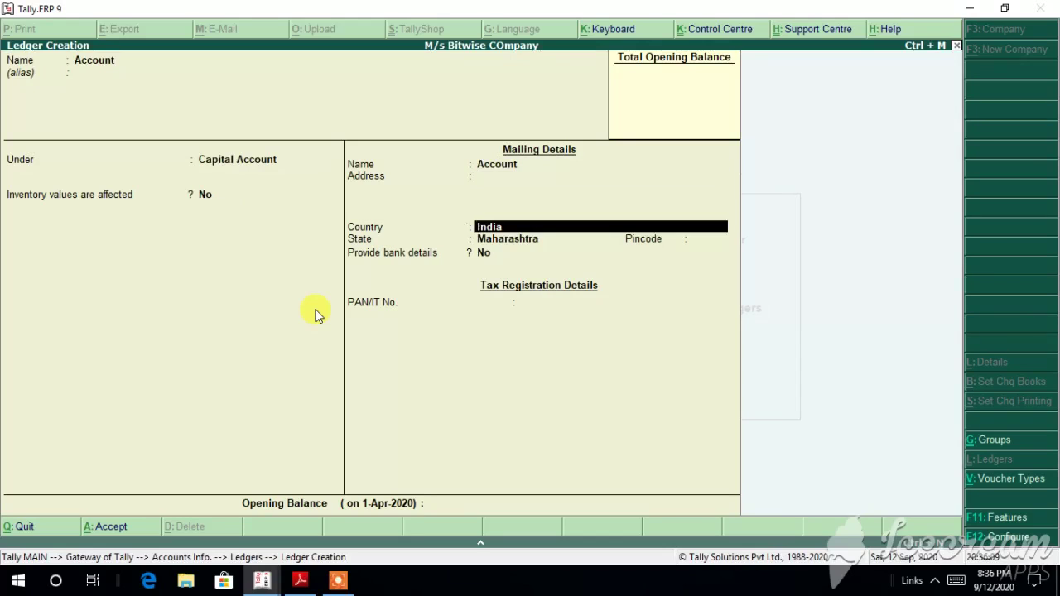
{"action": "key", "text": "Return"}
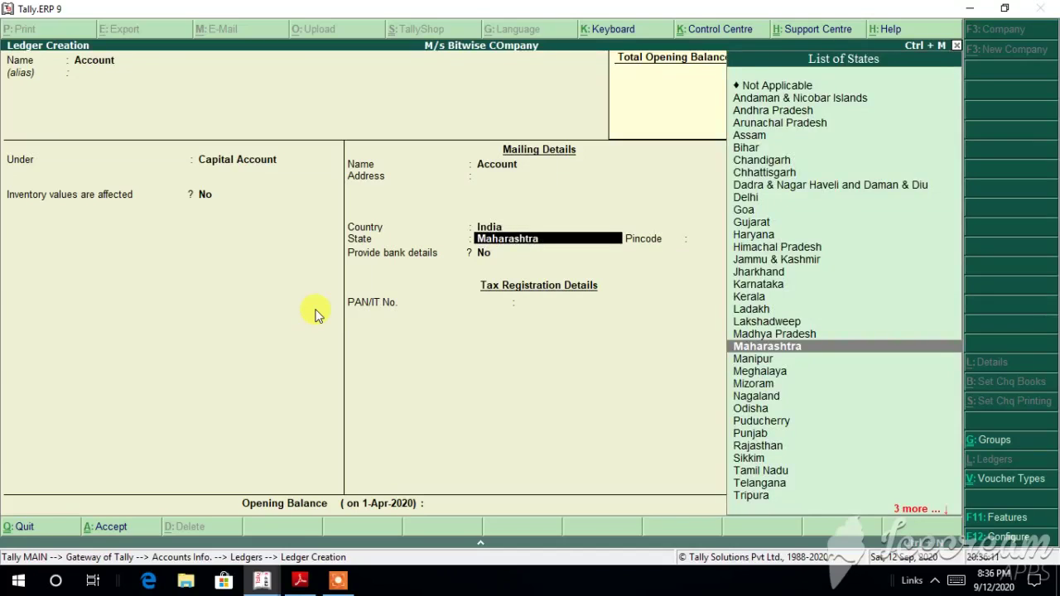
{"action": "key", "text": "Return"}
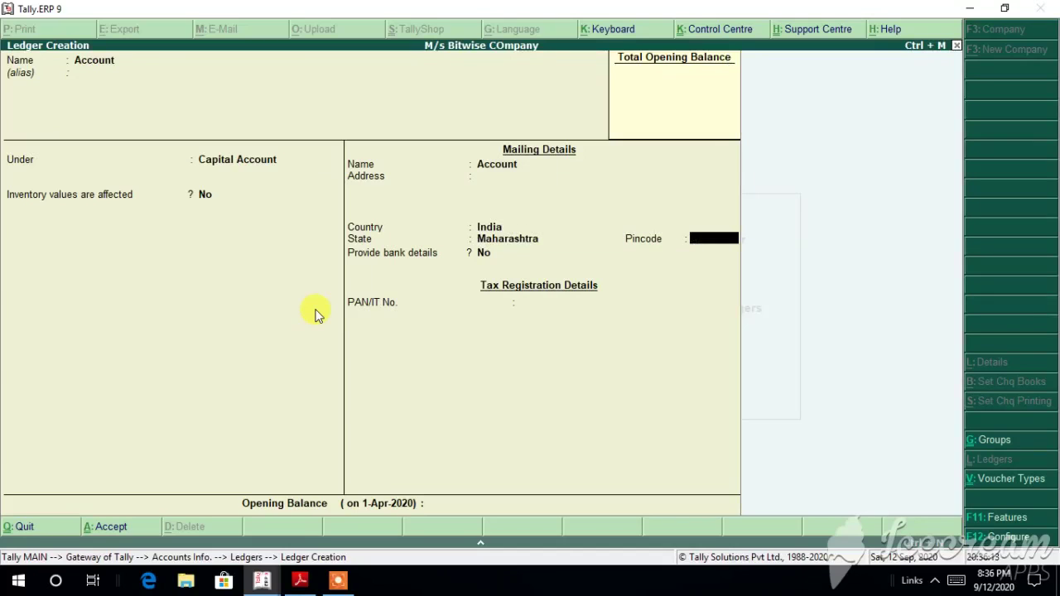
Step: Enter the pincode and a 50,000 opening balance, skipping the bank details
{"action": "type", "text": "4"}
{"action": "type", "text": "123"}
{"action": "key", "text": "BackSpace"}
{"action": "key", "text": "BackSpace"}
{"action": "key", "text": "BackSpace"}
{"action": "type", "text": "013"}
{"action": "key", "text": "BackSpace"}
{"action": "type", "text": "23"}
{"action": "key", "text": "Return"}
{"action": "key", "text": "Return"}
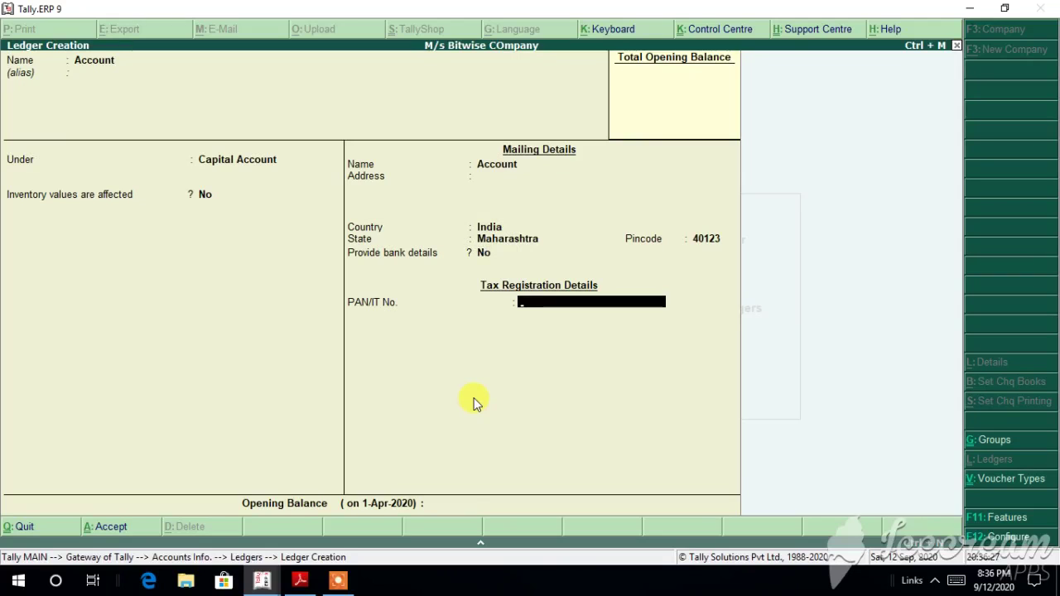
{"action": "key", "text": "Return"}
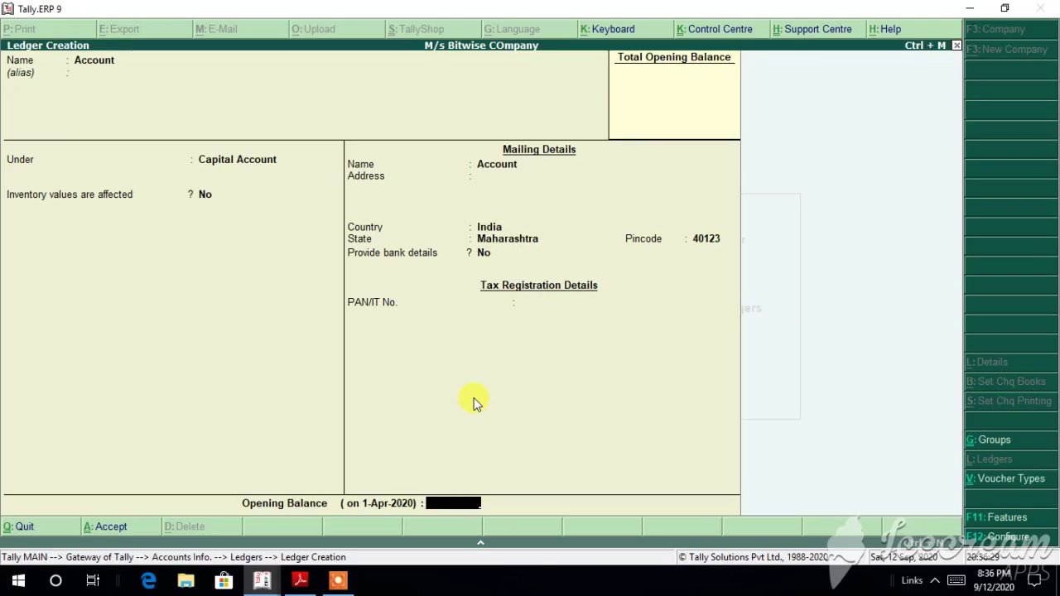
{"action": "type", "text": "50000"}
{"action": "key", "text": "Return"}
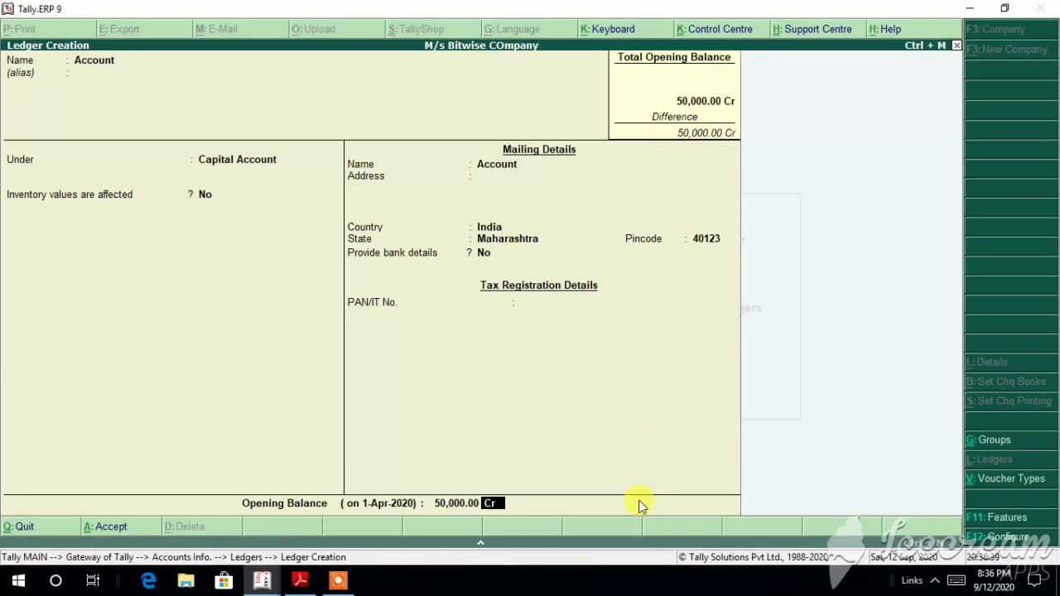
Step: Discard the unsaved Account ledger without saving and close the empty ledger form
{"action": "left_click", "coordinate": [957, 46]}
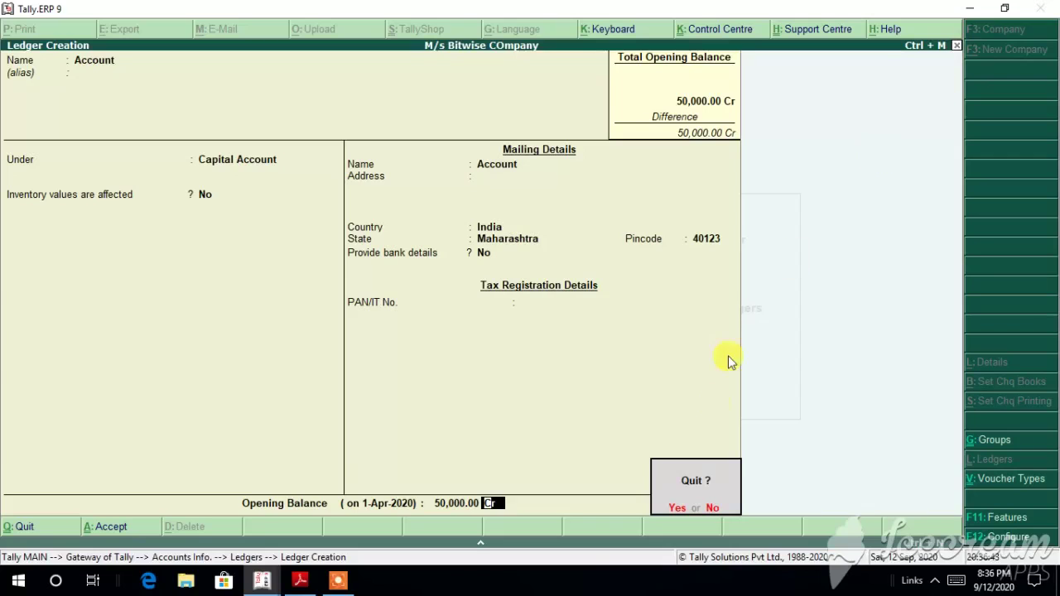
{"action": "left_click", "coordinate": [684, 511]}
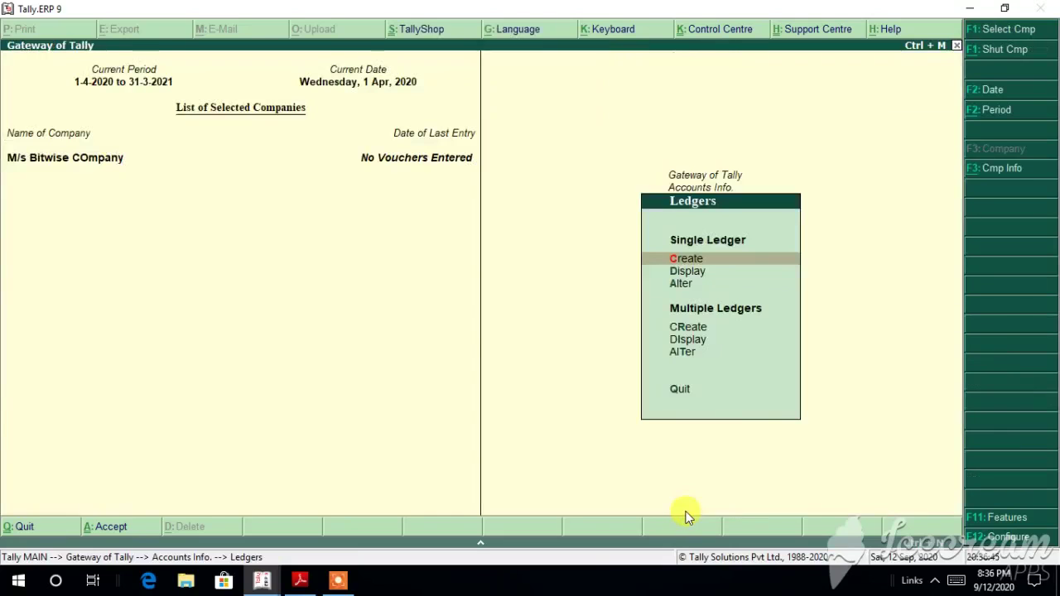
{"action": "left_click", "coordinate": [698, 260]}
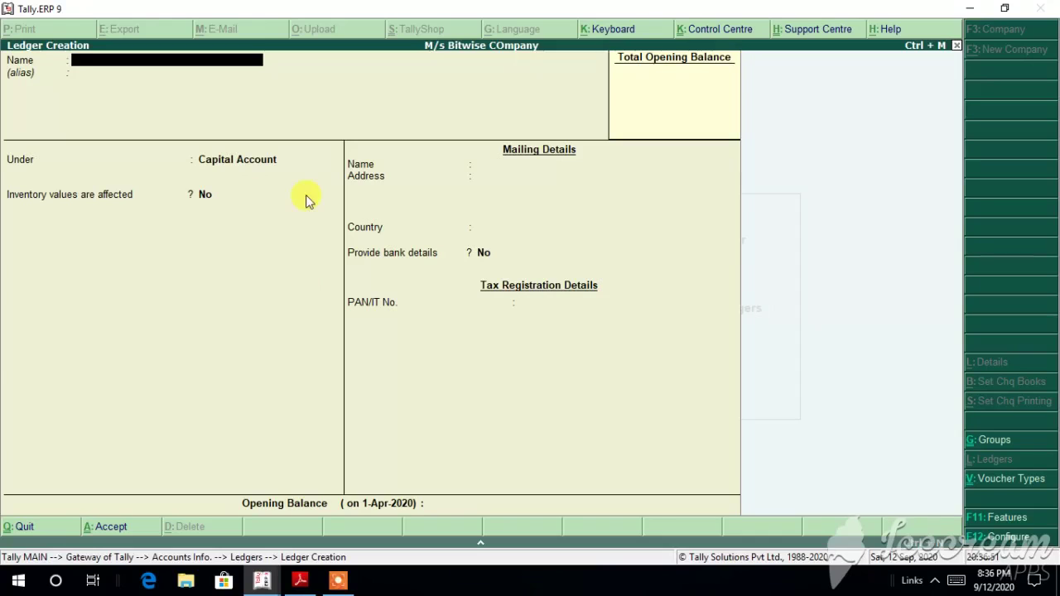
{"action": "left_click", "coordinate": [958, 46]}
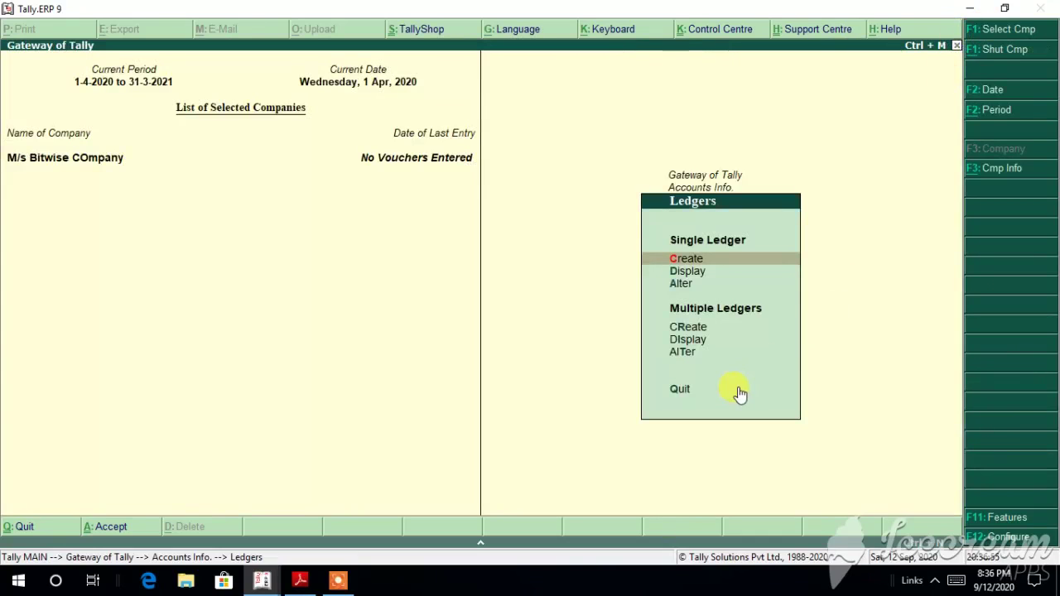
Step: Display the Cash and Profit & Loss A/c ledgers, then return to the Ledgers menu
{"action": "left_click", "coordinate": [701, 273]}
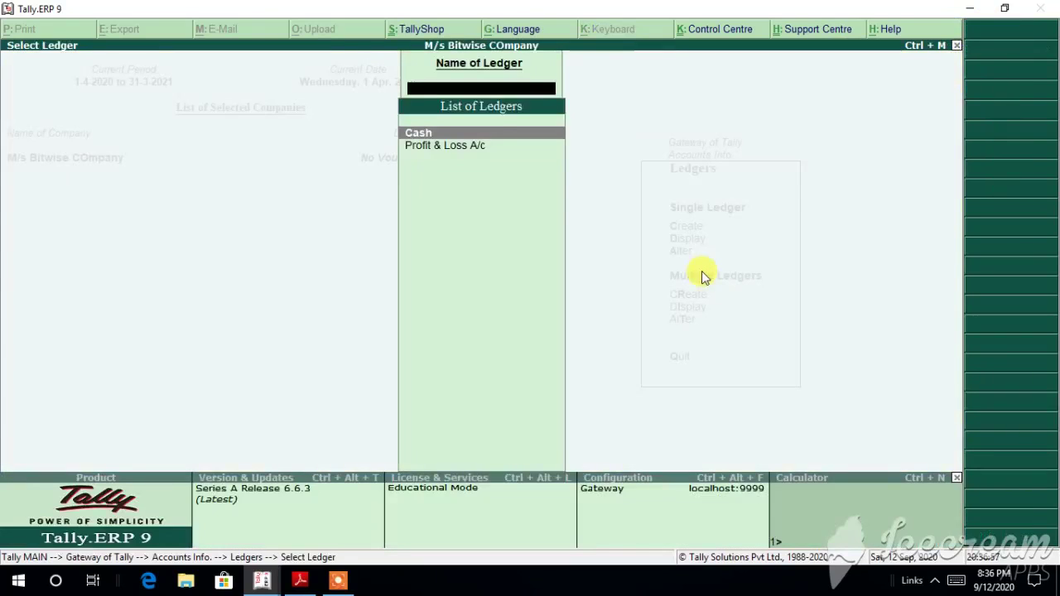
{"action": "left_click", "coordinate": [466, 134]}
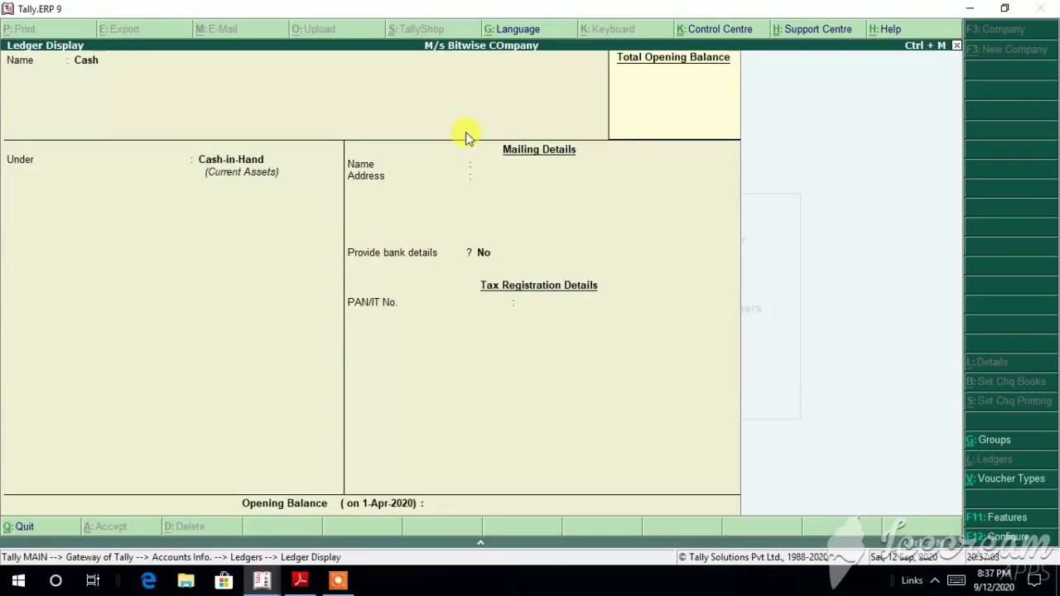
{"action": "left_click", "coordinate": [956, 46]}
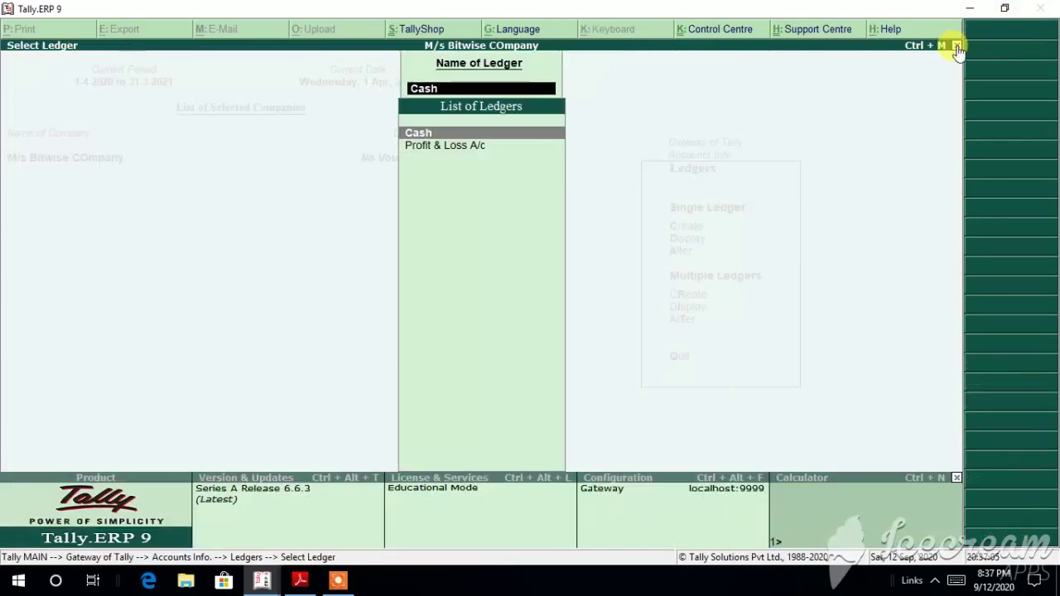
{"action": "left_click", "coordinate": [482, 148]}
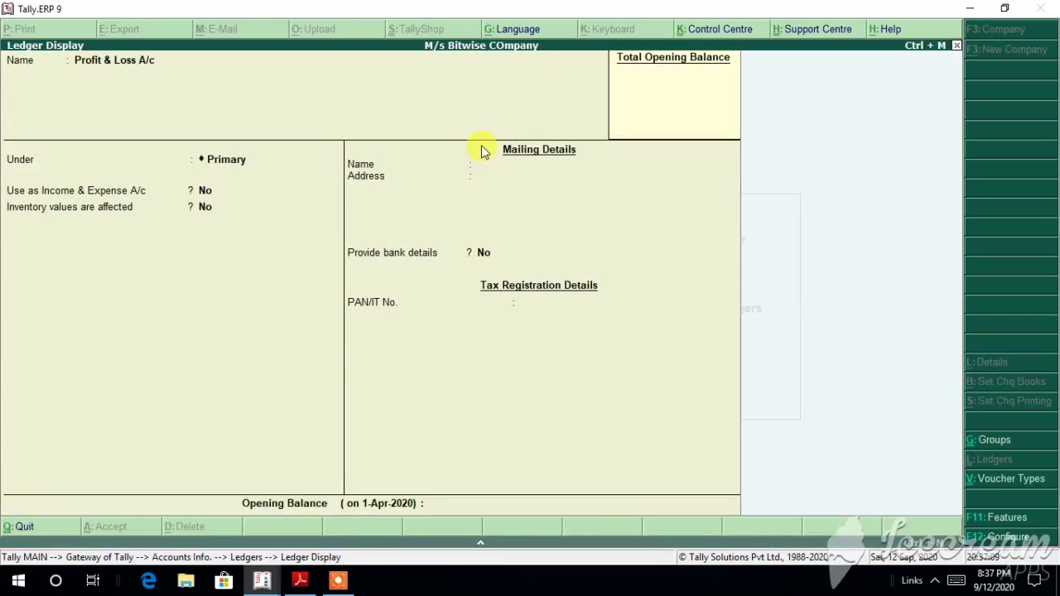
{"action": "left_click", "coordinate": [957, 46]}
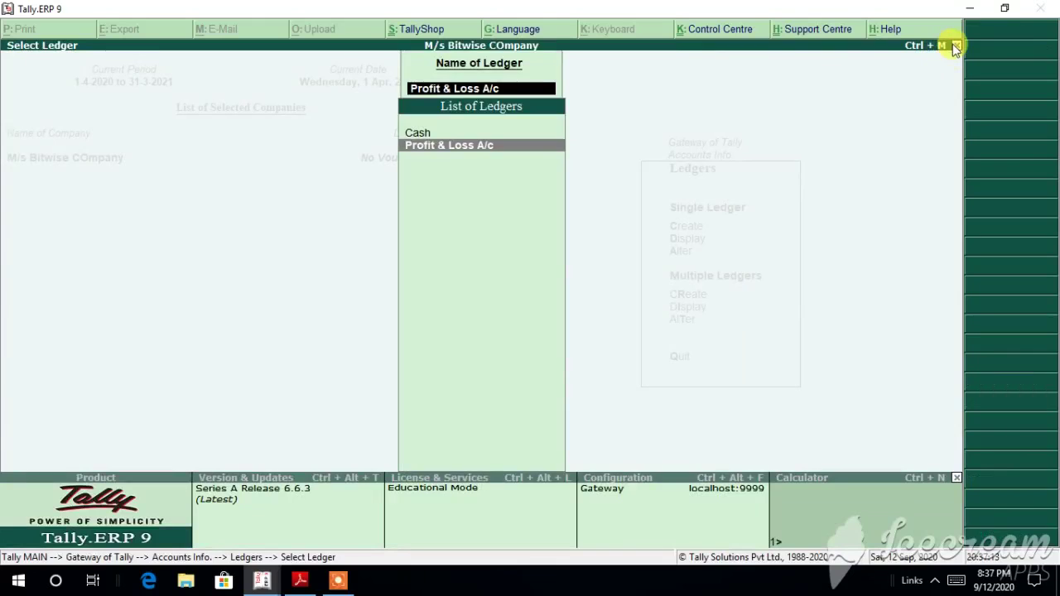
{"action": "left_click", "coordinate": [957, 46]}
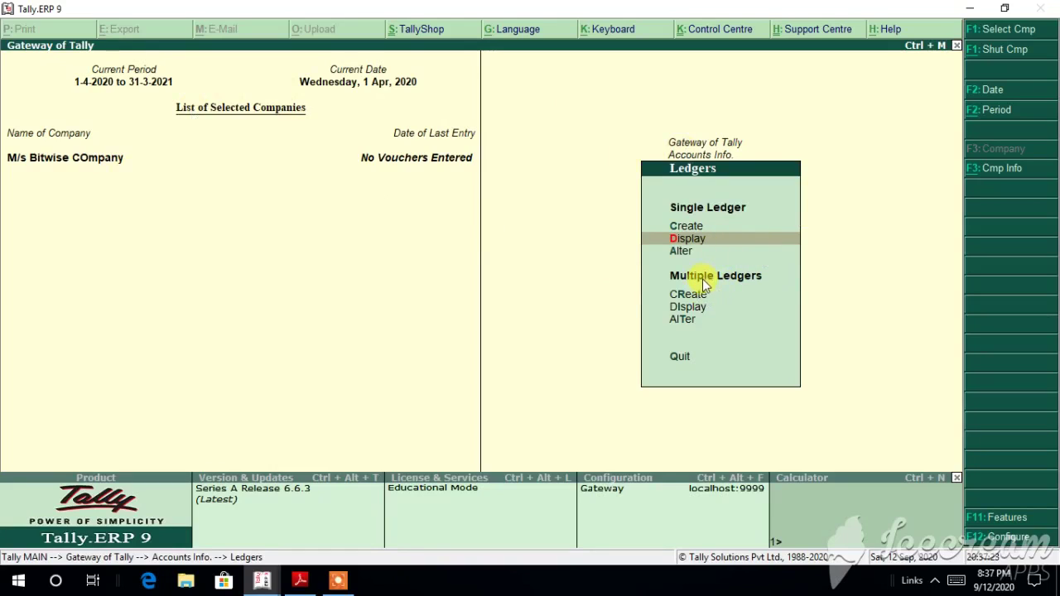
Step: Open Multi Ledger Creation and set the Under Group to Capital Account
{"action": "left_click", "coordinate": [686, 295]}
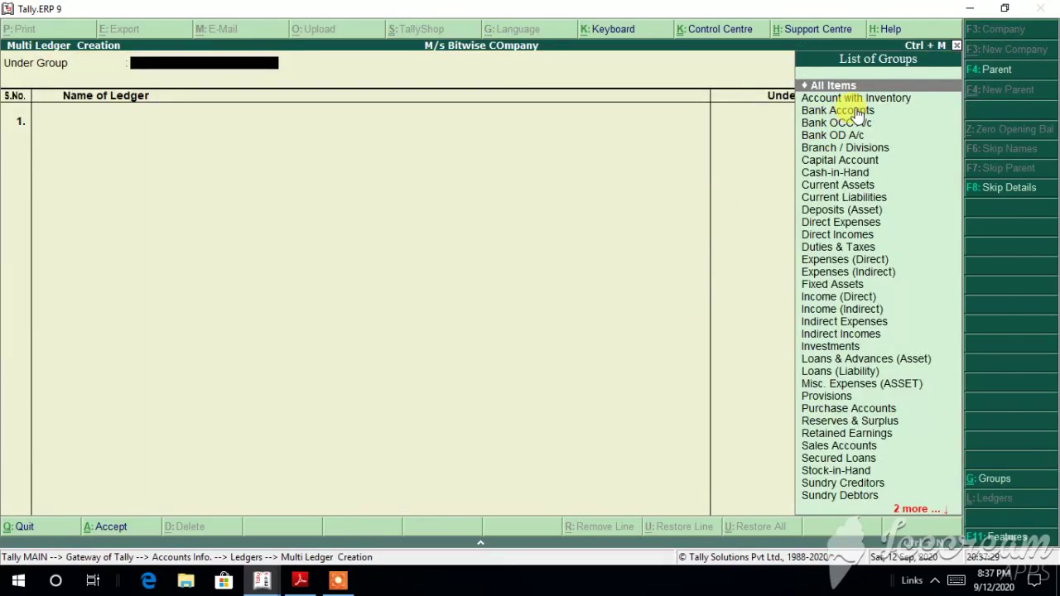
{"action": "left_click", "coordinate": [853, 99]}
{"action": "left_click", "coordinate": [857, 100]}
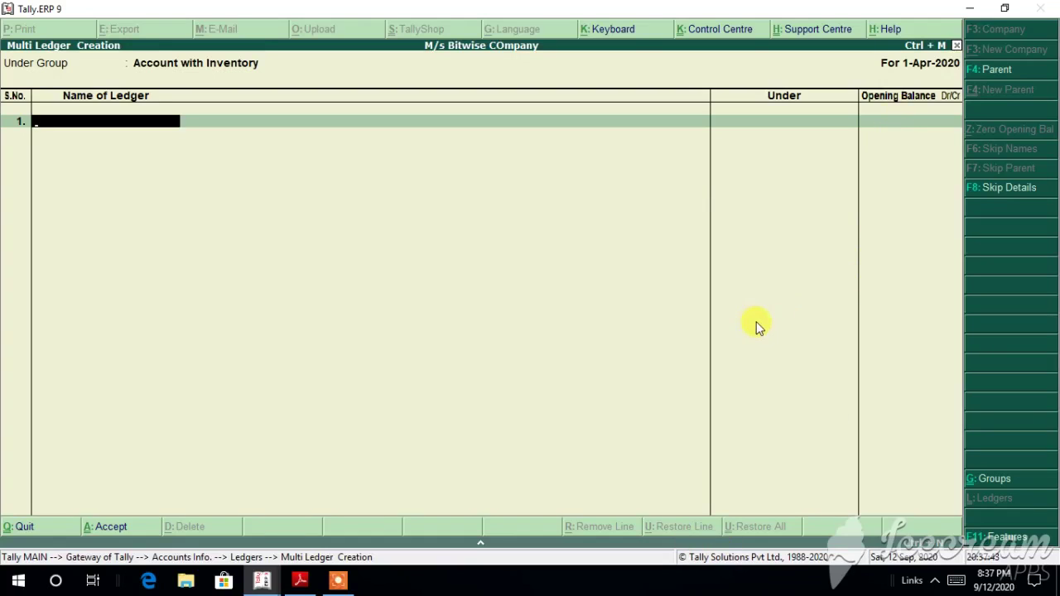
{"action": "type", "text": "Account"}
{"action": "key", "text": "BackSpace"}
{"action": "key", "text": "BackSpace"}
{"action": "key", "text": "BackSpace"}
{"action": "key", "text": "BackSpace"}
{"action": "key", "text": "BackSpace"}
{"action": "key", "text": "BackSpace"}
{"action": "key", "text": "BackSpace"}
{"action": "key", "text": "BackSpace"}
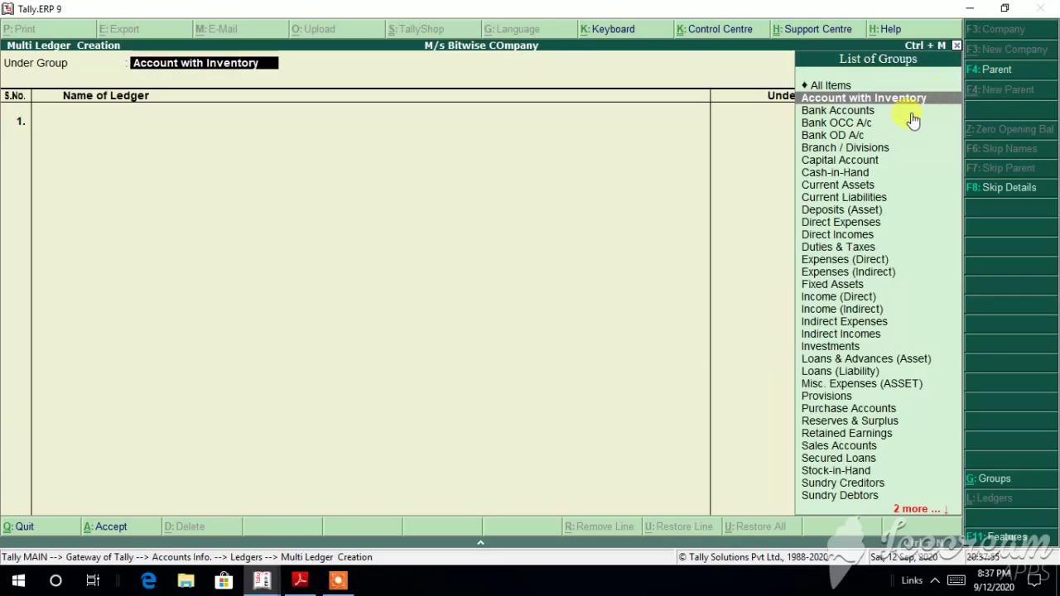
{"action": "left_click", "coordinate": [855, 162]}
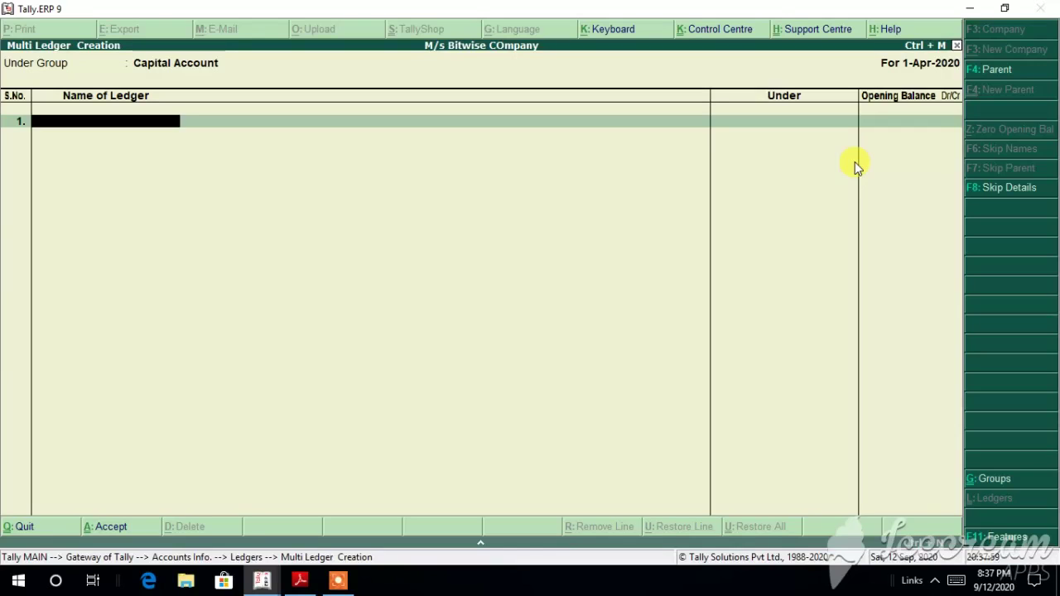
Step: Enter a Capital ledger with a 50,000.00 Cr opening balance
{"action": "type", "text": "Capital"}
{"action": "key", "text": "Return"}
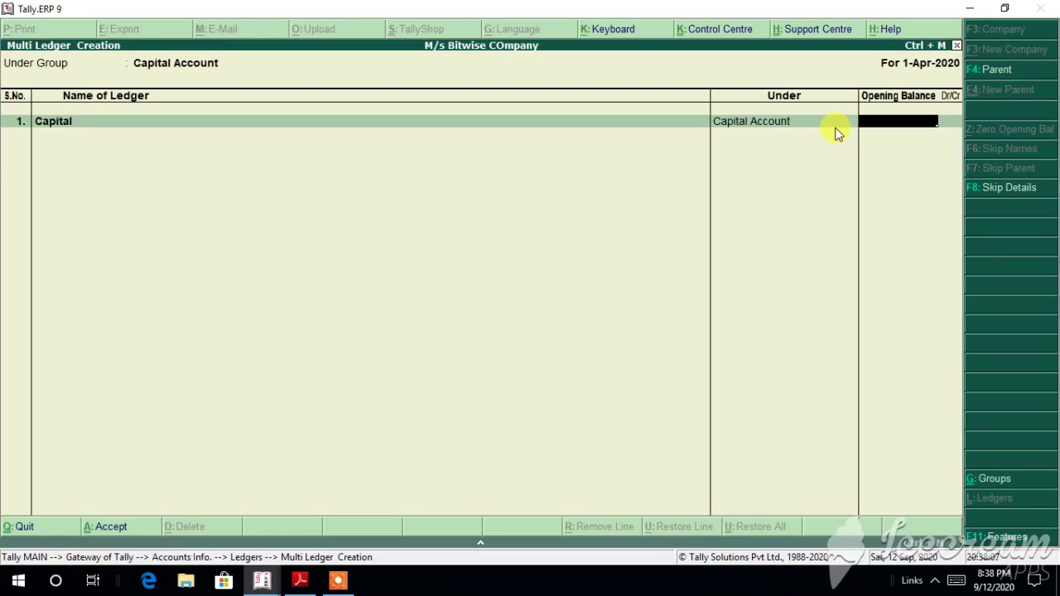
{"action": "type", "text": "50000"}
{"action": "key", "text": "Return"}
{"action": "key", "text": "Return"}
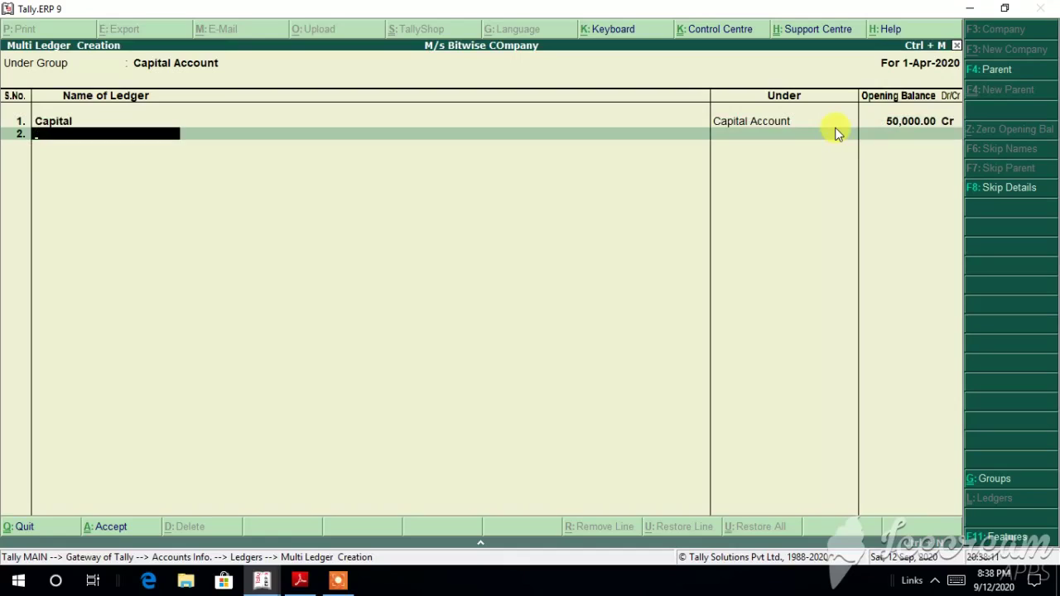
{"action": "key", "text": "Return"}
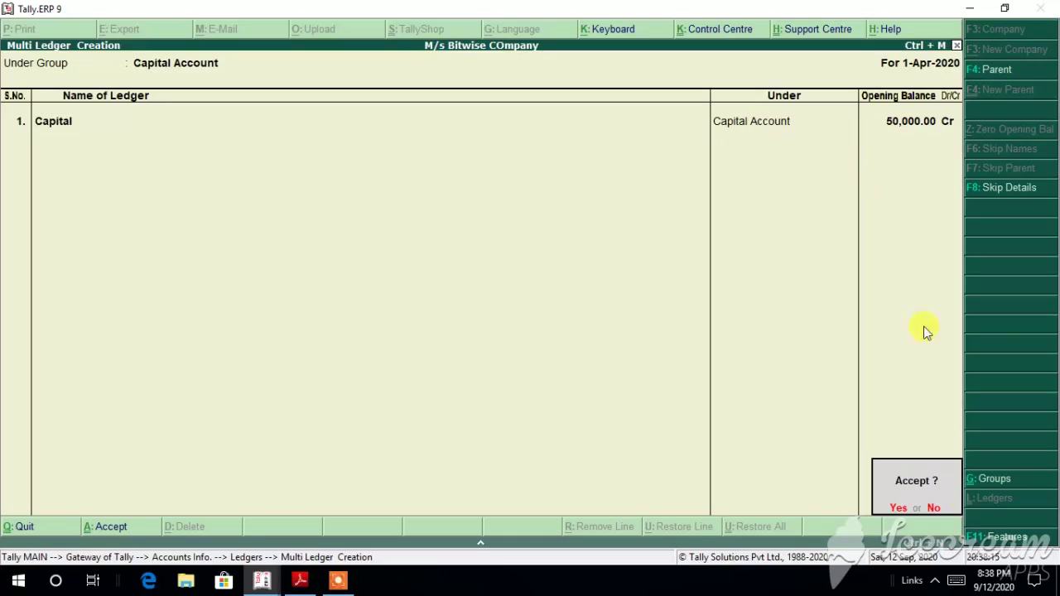
Step: Decline Accept and change the Capital ledger's parent group to Cash-in-Hand
{"action": "left_click", "coordinate": [934, 510]}
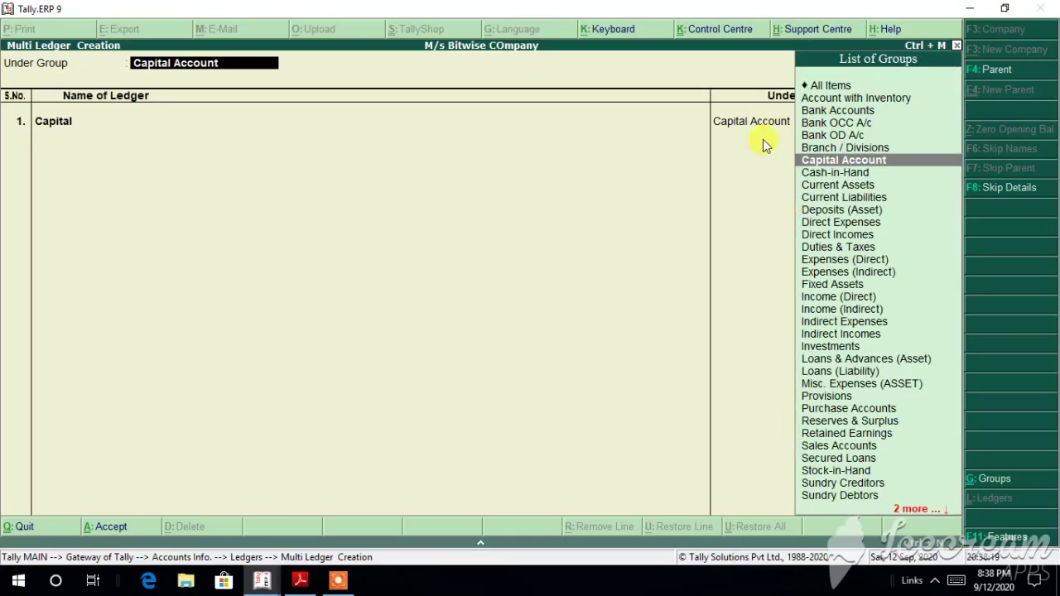
{"action": "double_click", "coordinate": [832, 174]}
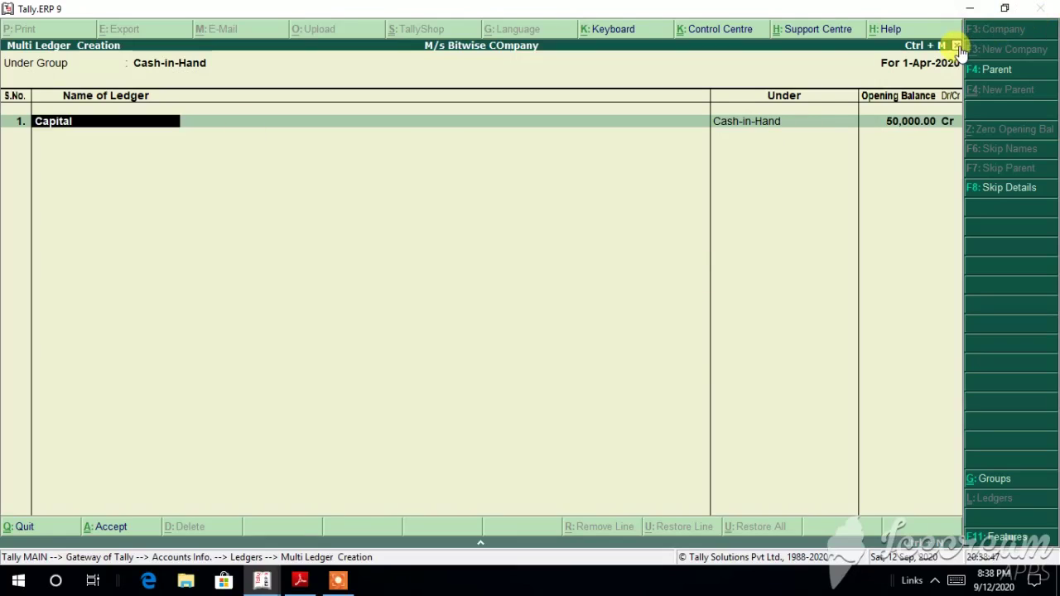
{"action": "left_click", "coordinate": [999, 71]}
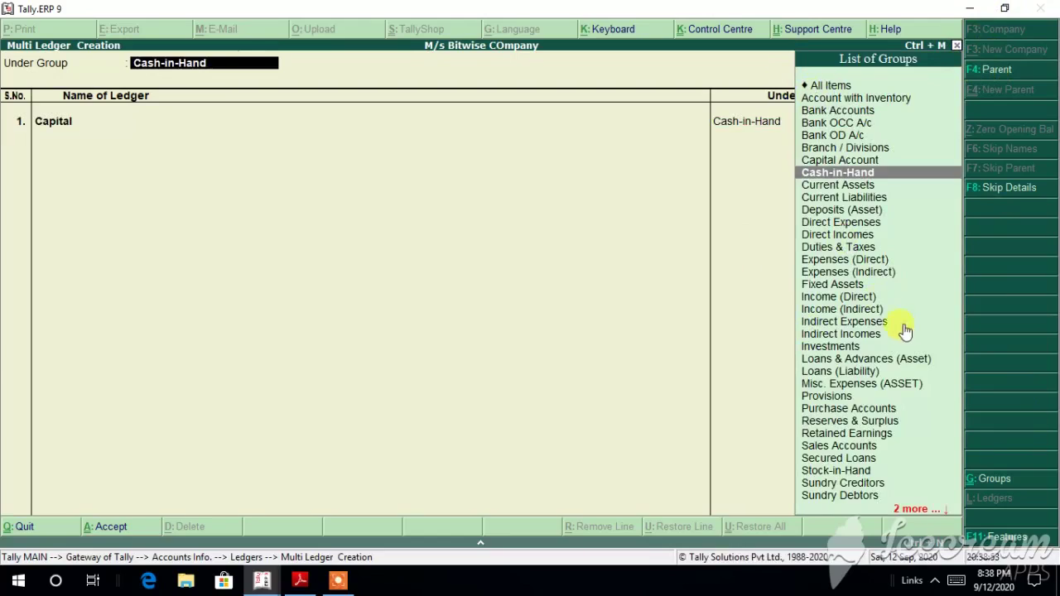
{"action": "left_click", "coordinate": [1009, 189]}
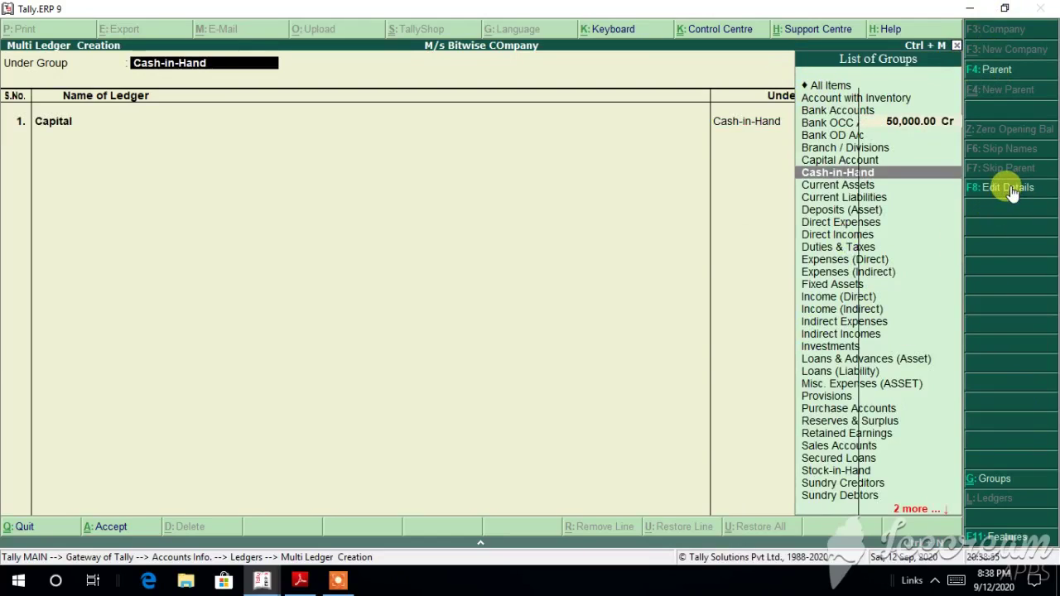
{"action": "left_click", "coordinate": [1010, 191]}
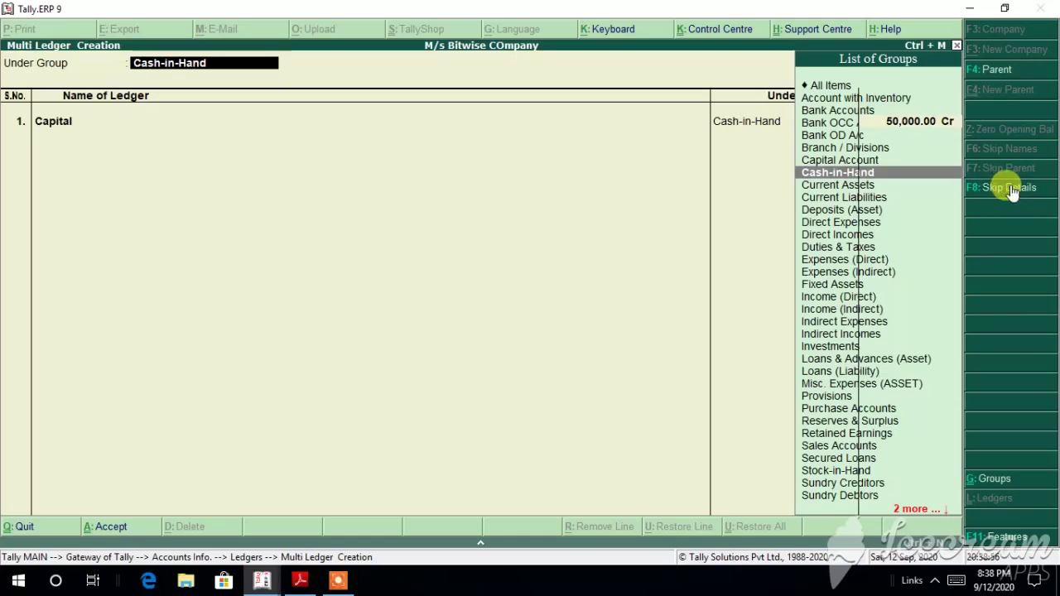
Step: Switch to Multi Group Creation, viewing Accounting Features but closing it unchanged
{"action": "left_click", "coordinate": [994, 481]}
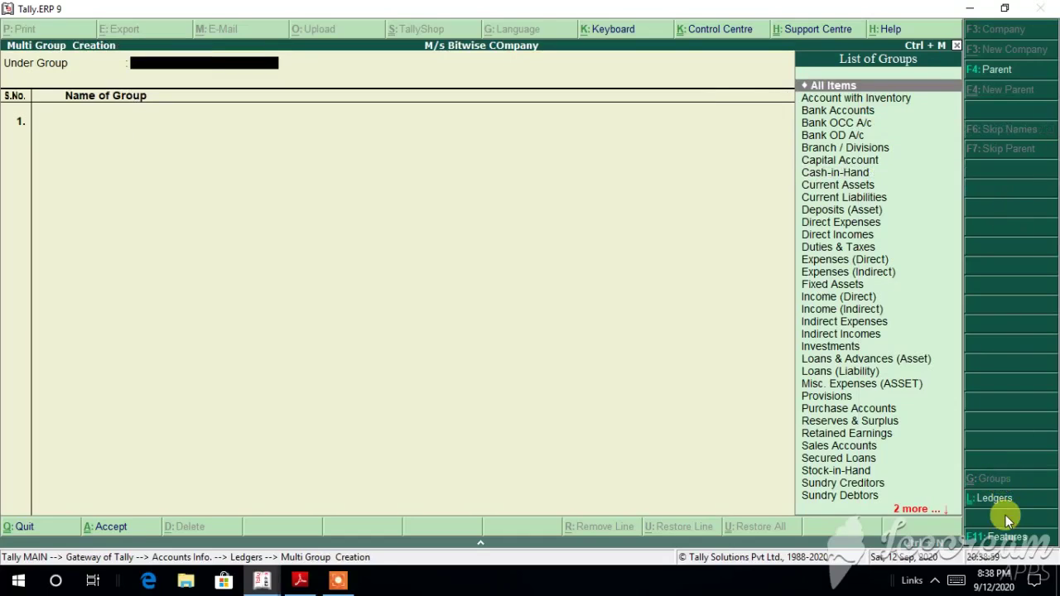
{"action": "left_click", "coordinate": [1009, 539]}
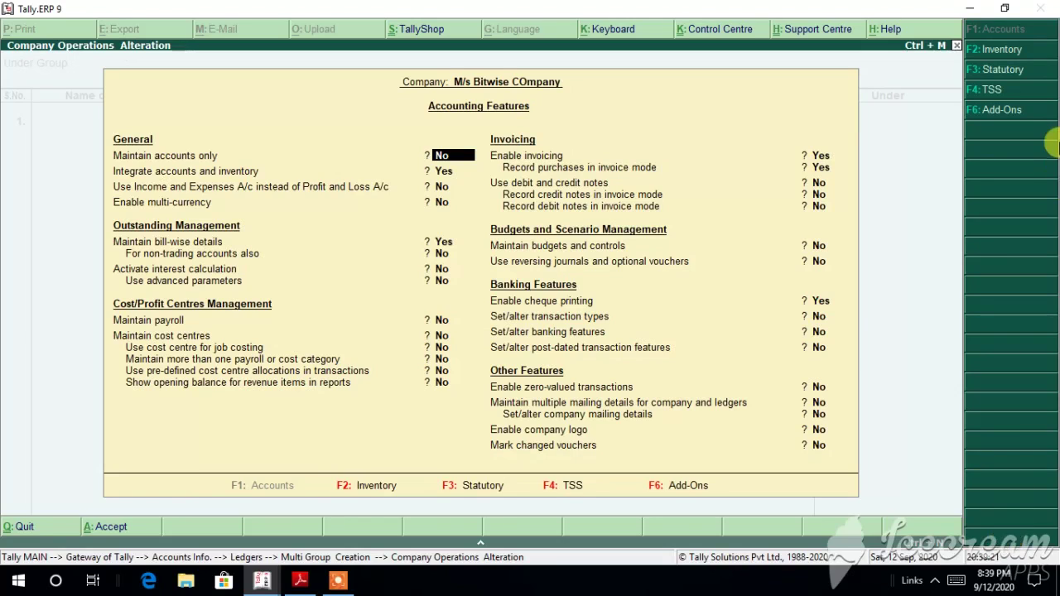
{"action": "left_click", "coordinate": [957, 47]}
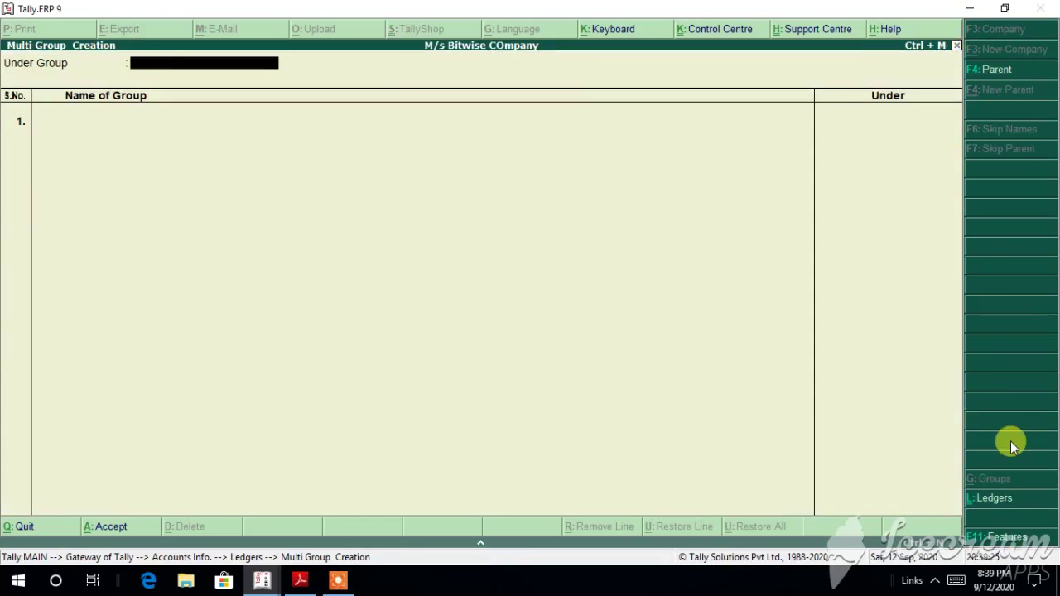
{"action": "left_click", "coordinate": [340, 584]}
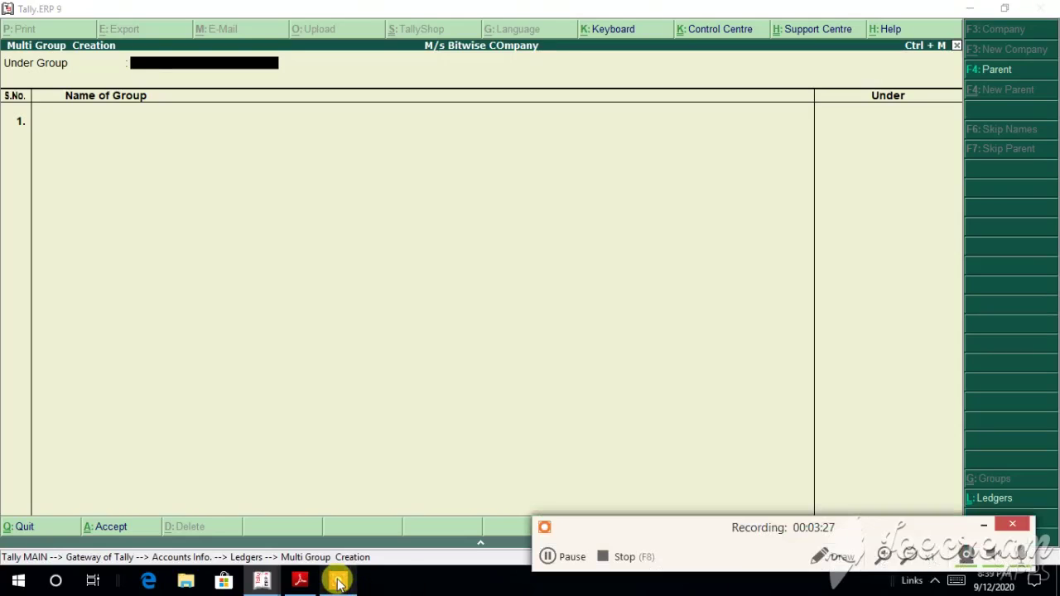